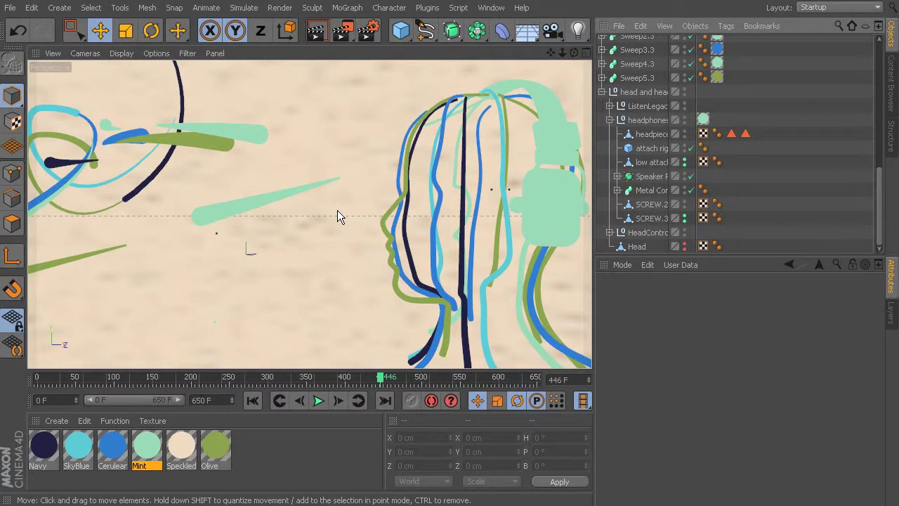
- Collapse the head and headphones group in the object hierarchy and select its parent null
click(601, 92)
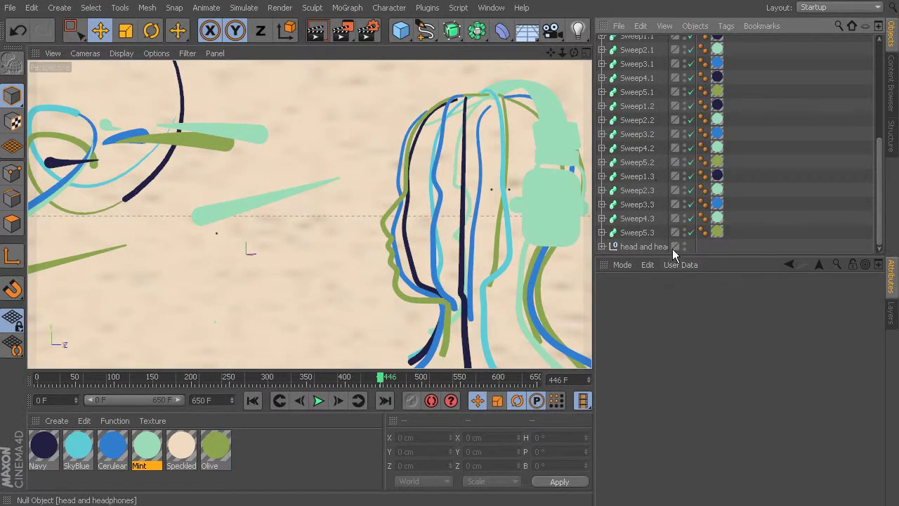
click(643, 246)
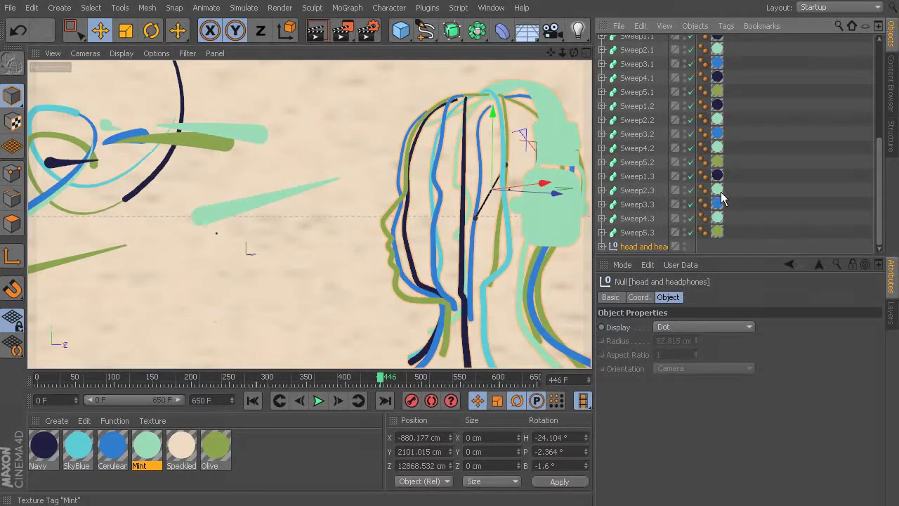
scroll(722, 198, up, 3)
scroll(722, 199, up, 3)
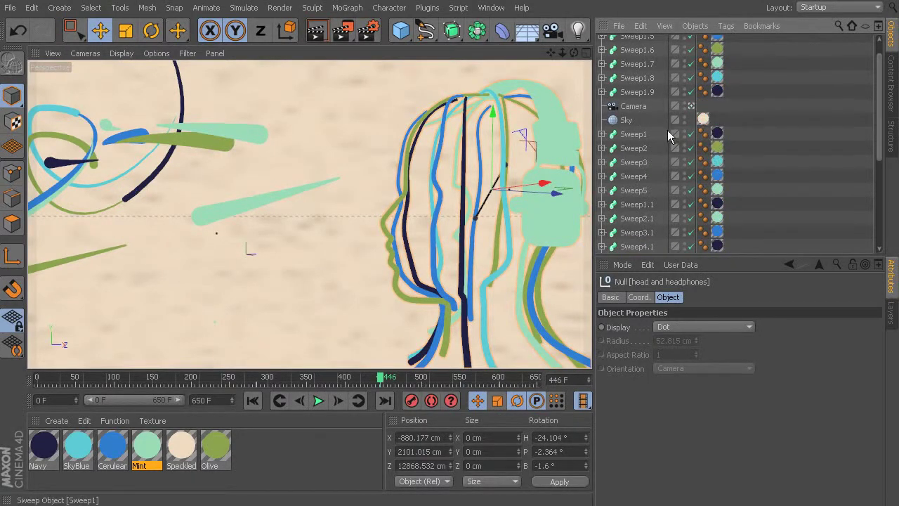
- Add a Compositing tag to the Sweep1 object
click(639, 135)
scroll(656, 184, up, 1)
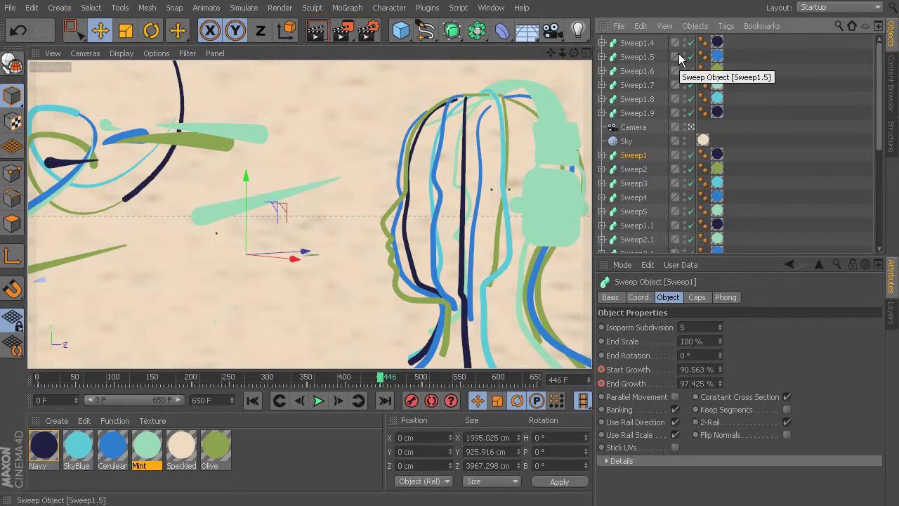
scroll(651, 128, down, 3)
scroll(659, 139, up, 3)
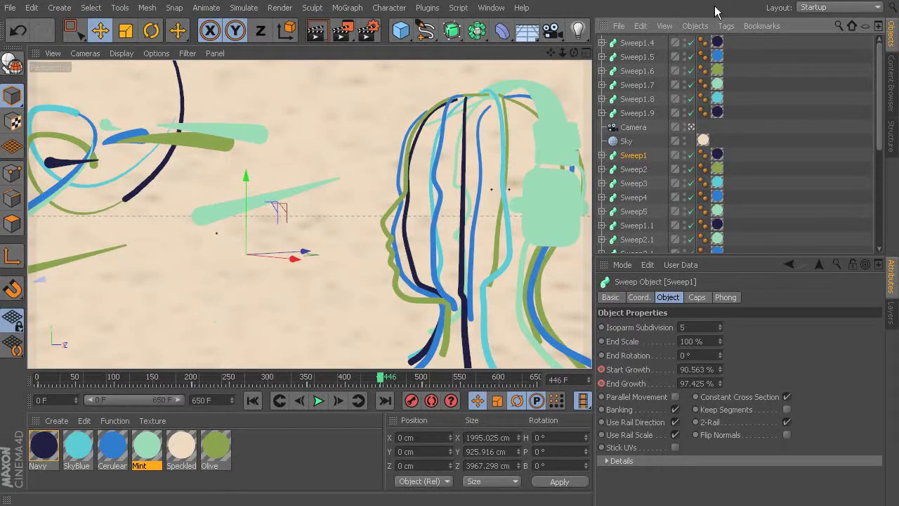
click(724, 26)
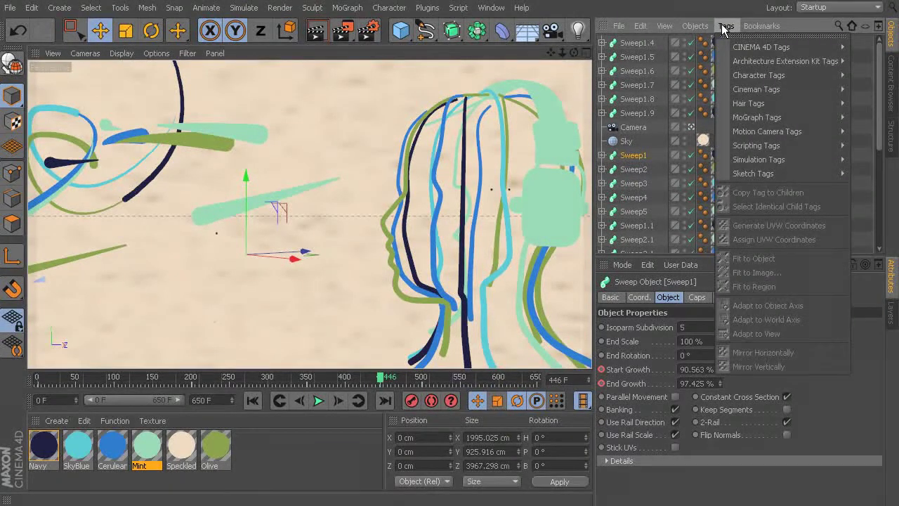
mouse_move(753, 47)
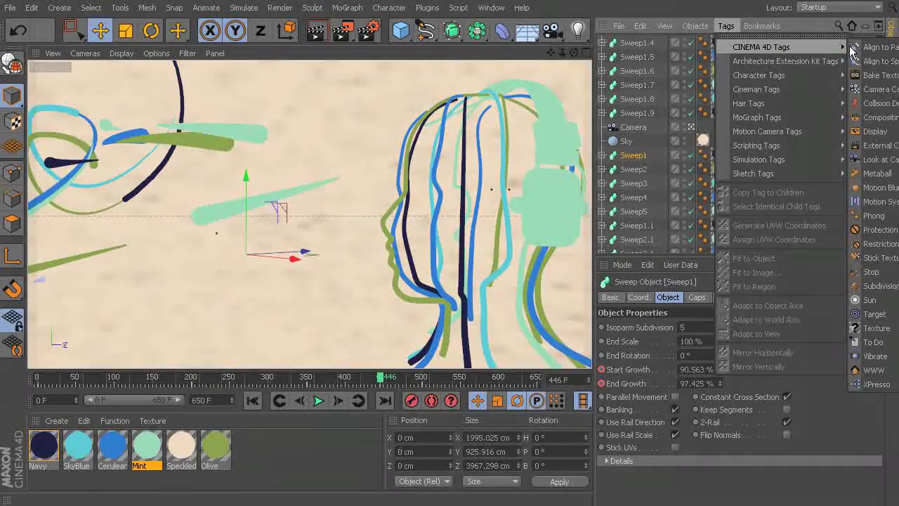
click(878, 117)
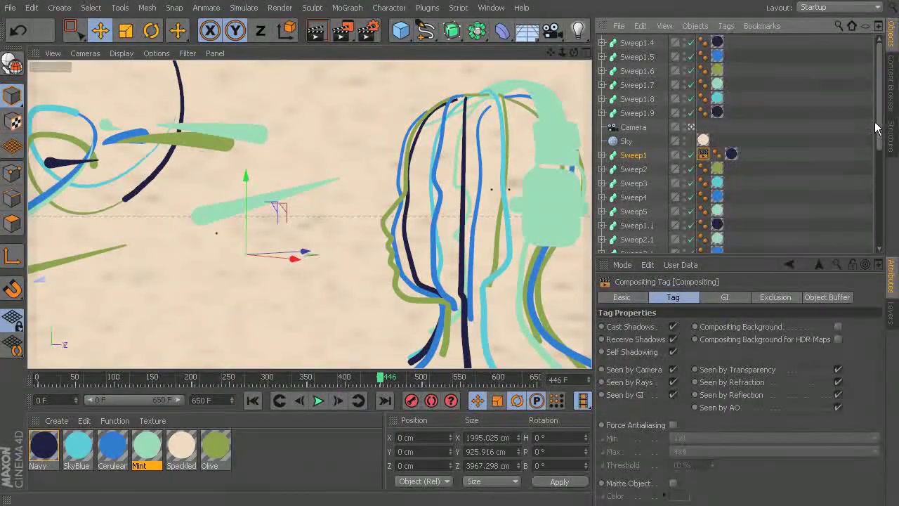
- Move the Compositing tag from Sweep1 to Sweep1.4 and enable object buffer 1 on it
drag(703, 155, 738, 45)
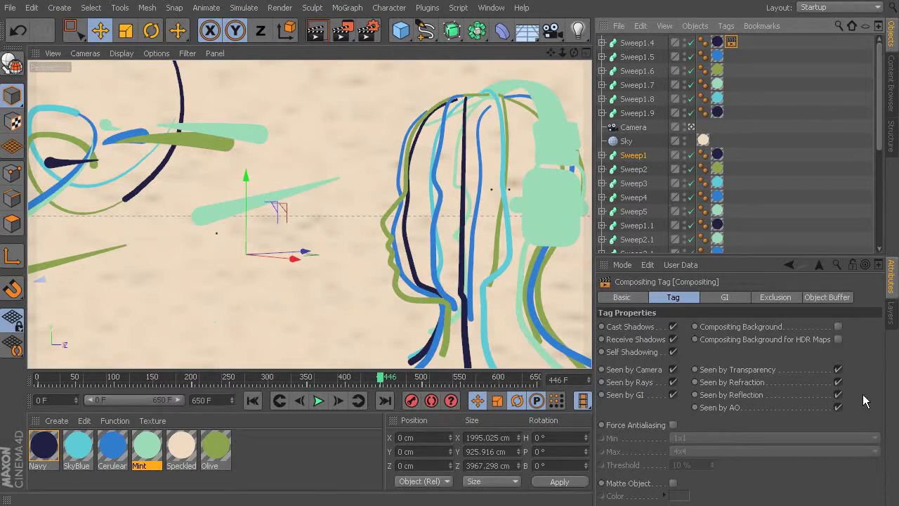
click(834, 297)
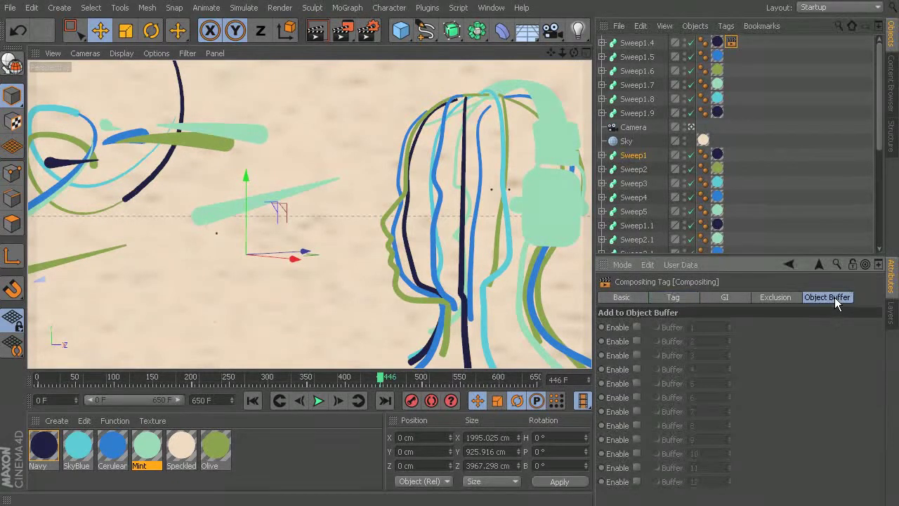
click(636, 327)
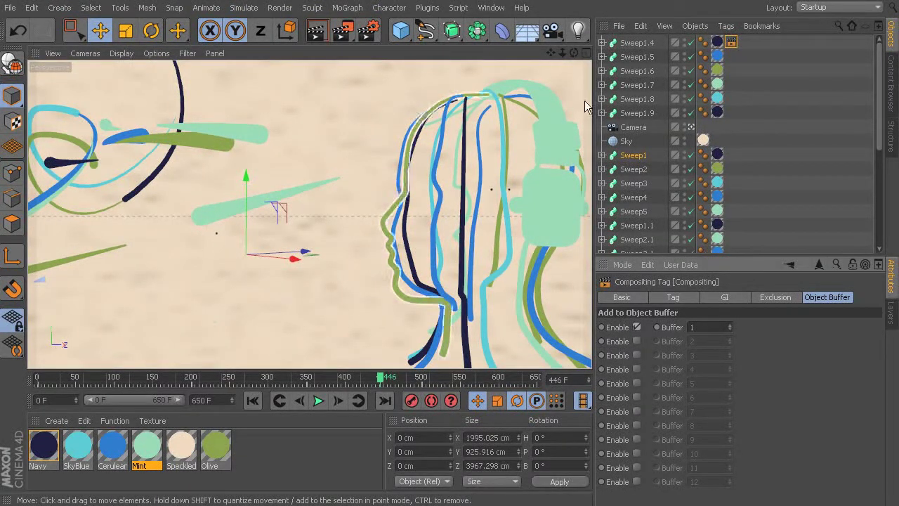
- Copy the Compositing tag to each sweep from Sweep1.5 through Sweep2.1, leaving out the Camera and Sky
ctrl+drag(731, 42, 731, 99)
ctrl+drag(731, 99, 730, 112)
ctrl+drag(731, 113, 733, 238)
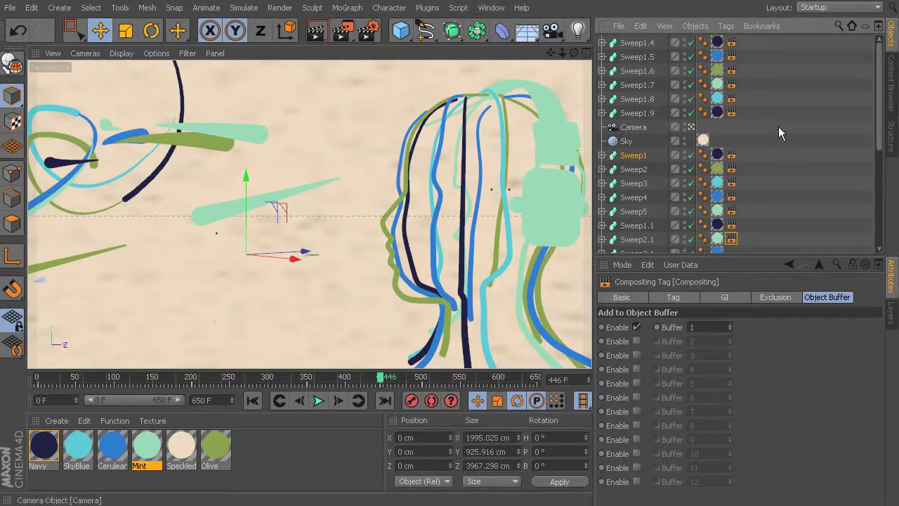
- Copy the Compositing tag to the remaining sweeps, Sweep3.1 through Sweep5.3, and to the head and headphones null, then check the group's contents
scroll(781, 127, down, 5)
ctrl+drag(733, 83, 733, 85)
ctrl+drag(731, 85, 733, 239)
scroll(766, 173, down, 1)
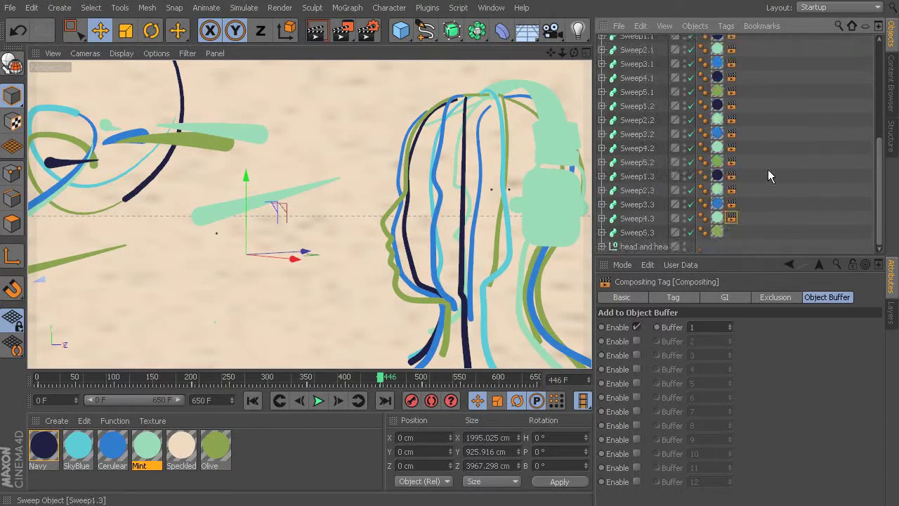
ctrl+drag(732, 237, 729, 249)
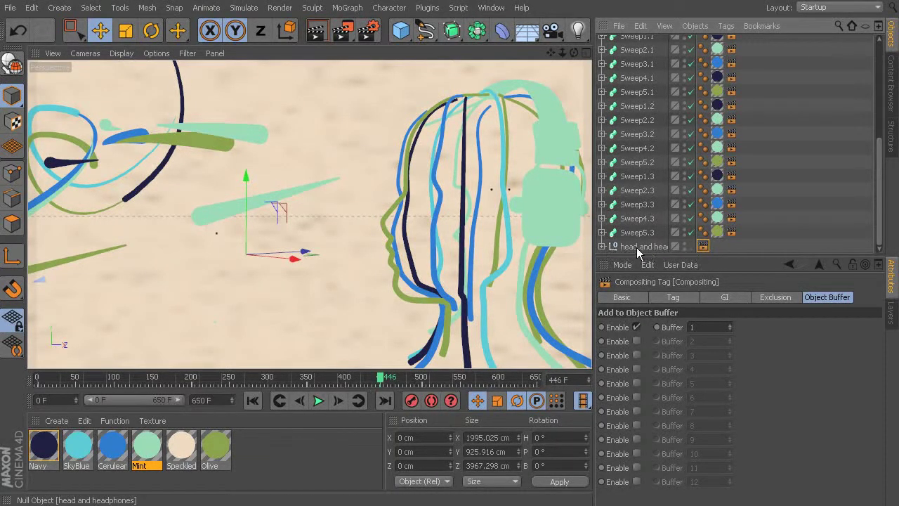
click(602, 246)
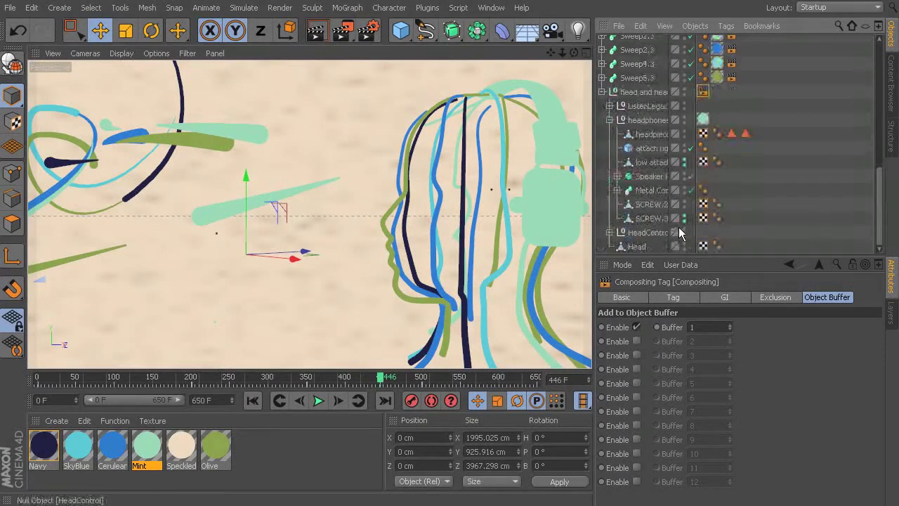
click(602, 92)
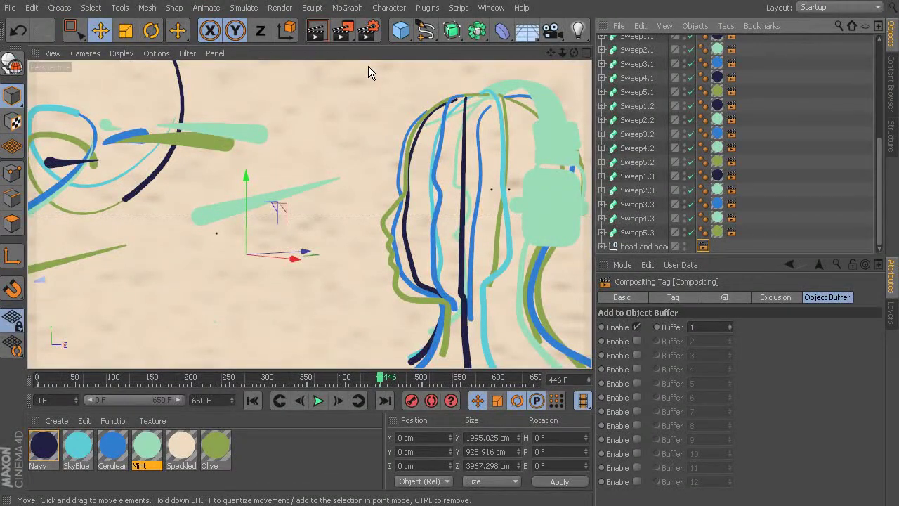
- Open the render settings and set the output frame range to All Frames
click(284, 8)
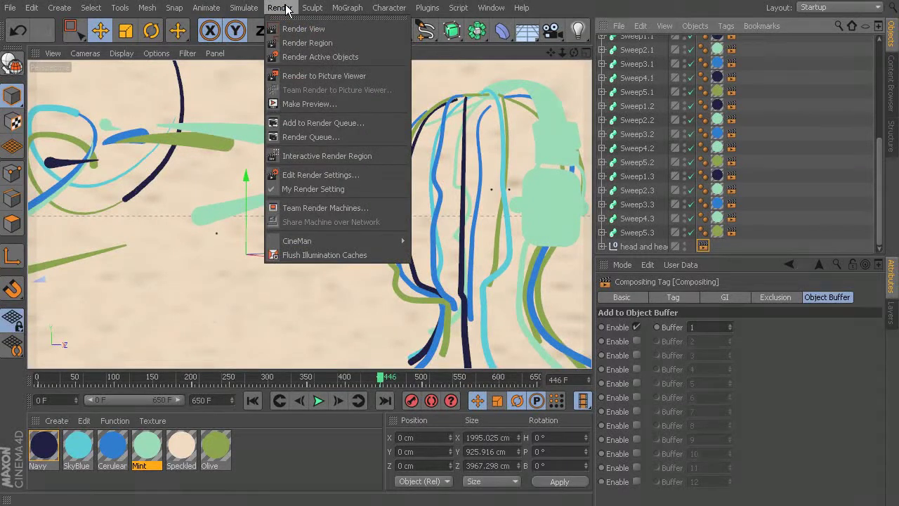
click(317, 175)
drag(328, 2, 373, 41)
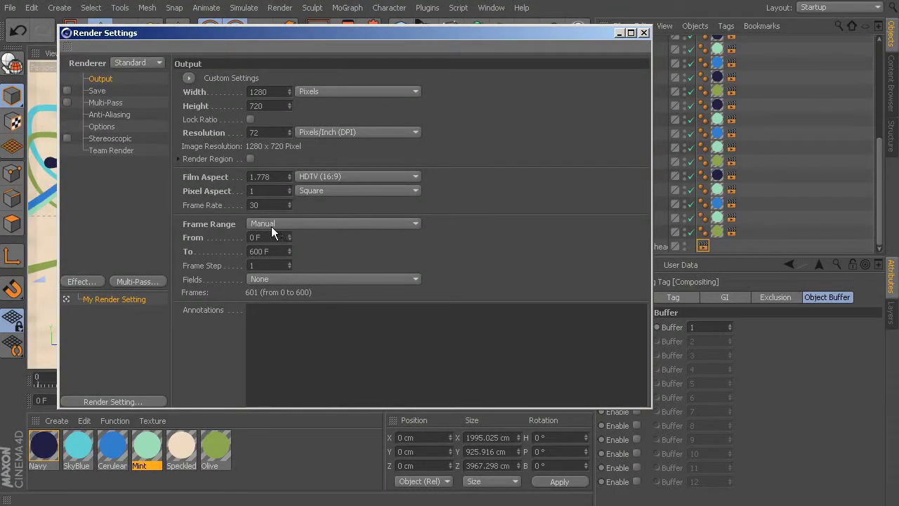
click(297, 226)
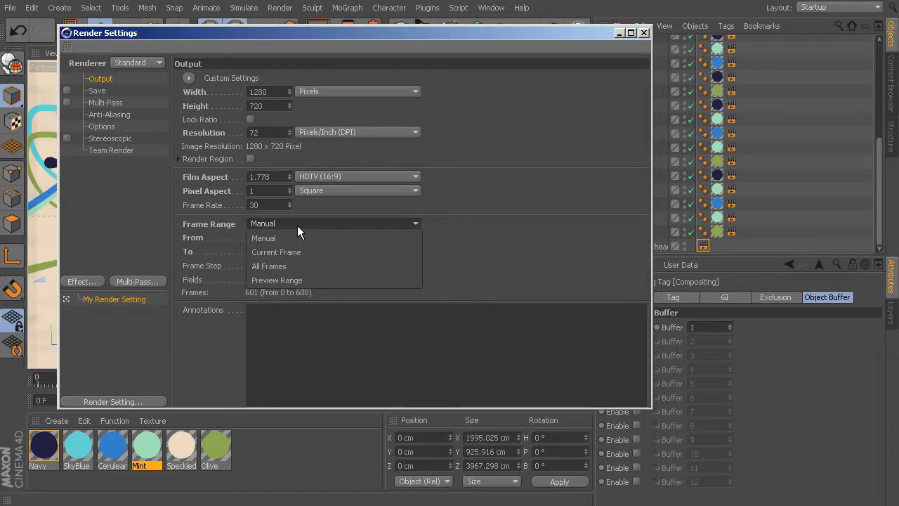
click(293, 266)
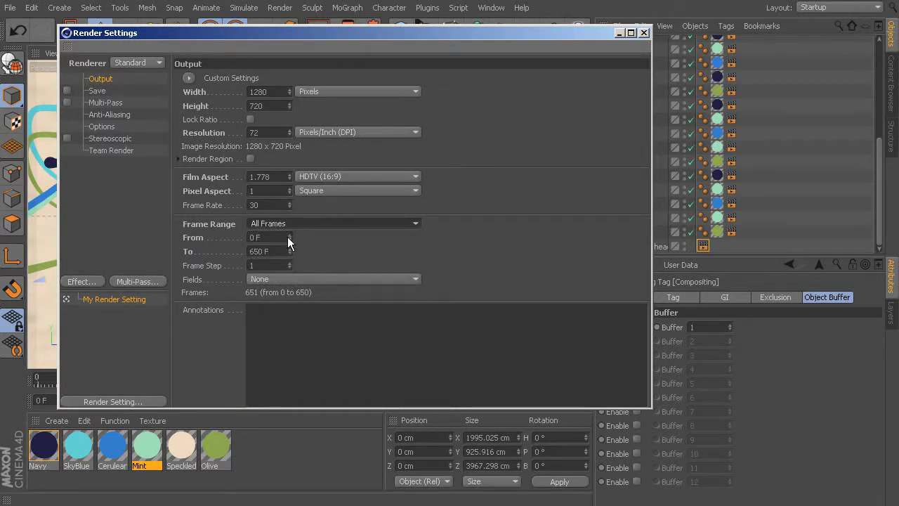
drag(337, 33, 468, 95)
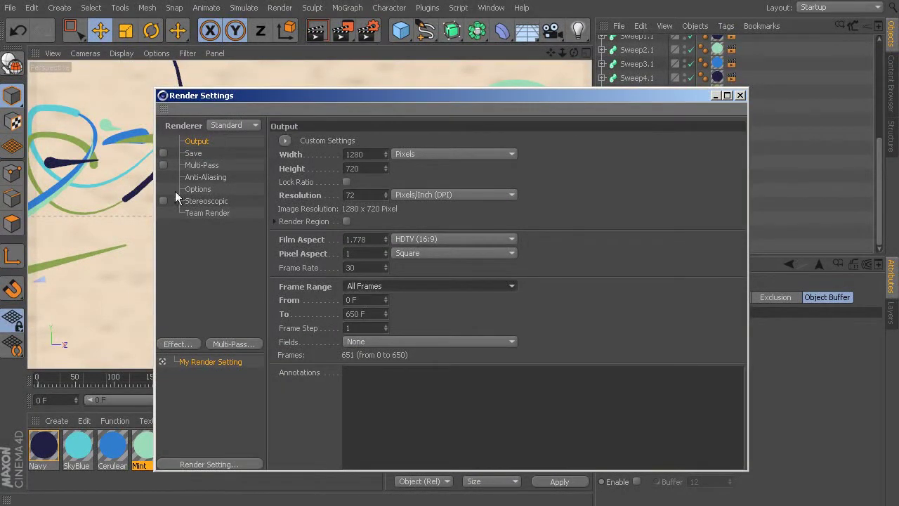
- Enable saving of the regular image in the render settings
click(194, 153)
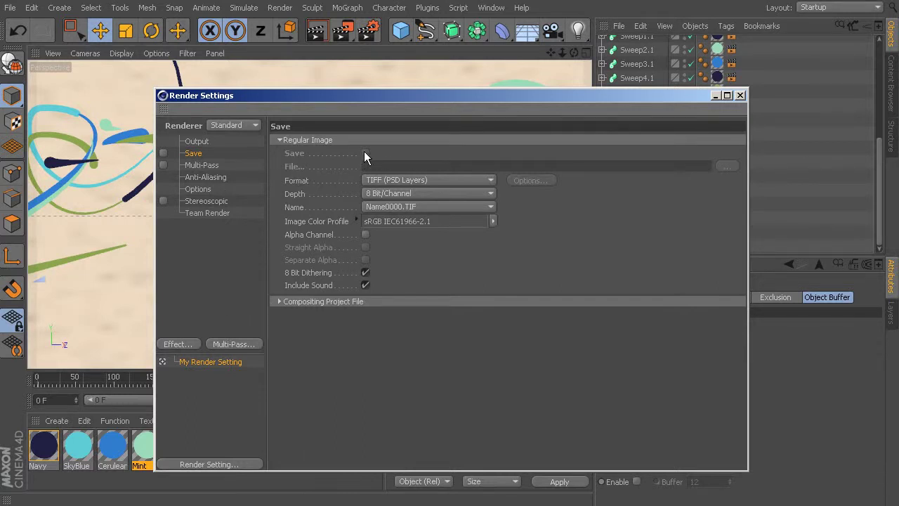
click(163, 153)
click(366, 153)
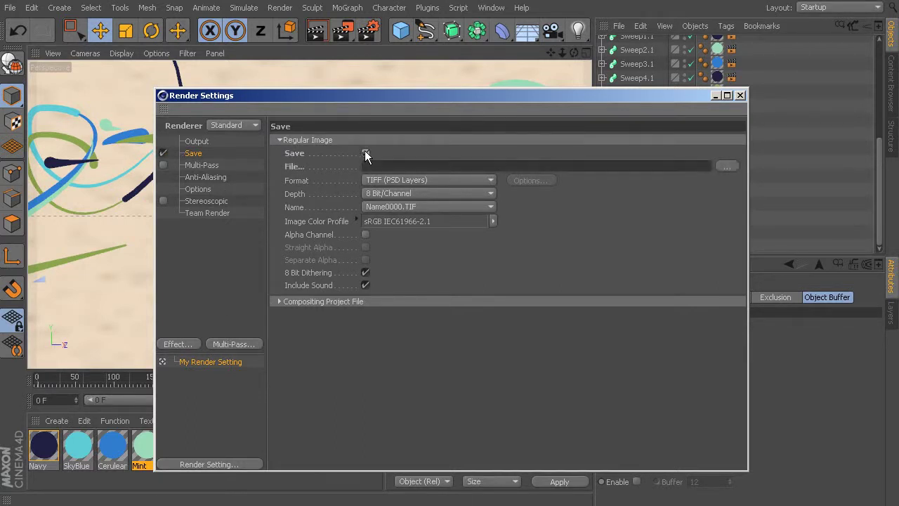
- Browse for the regular image's output location and create a folder named WaterColorFlow inside Reference Files
click(727, 166)
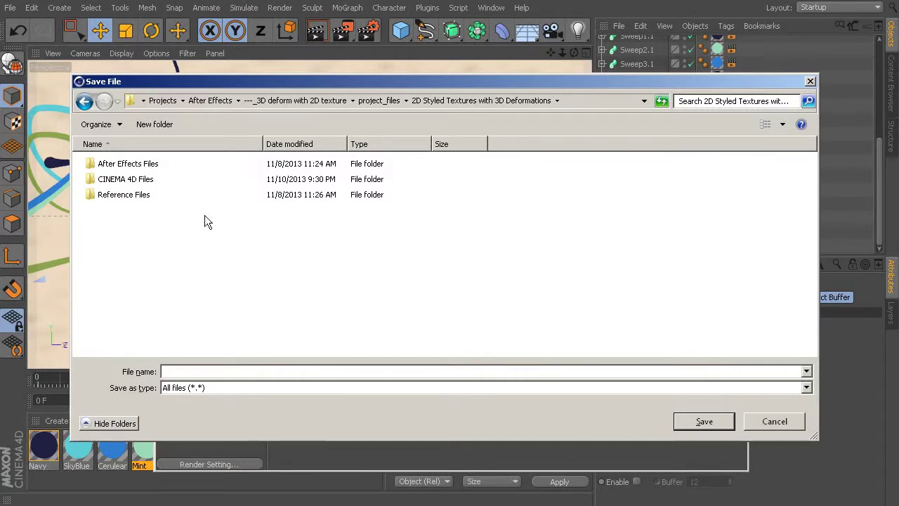
double_click(129, 196)
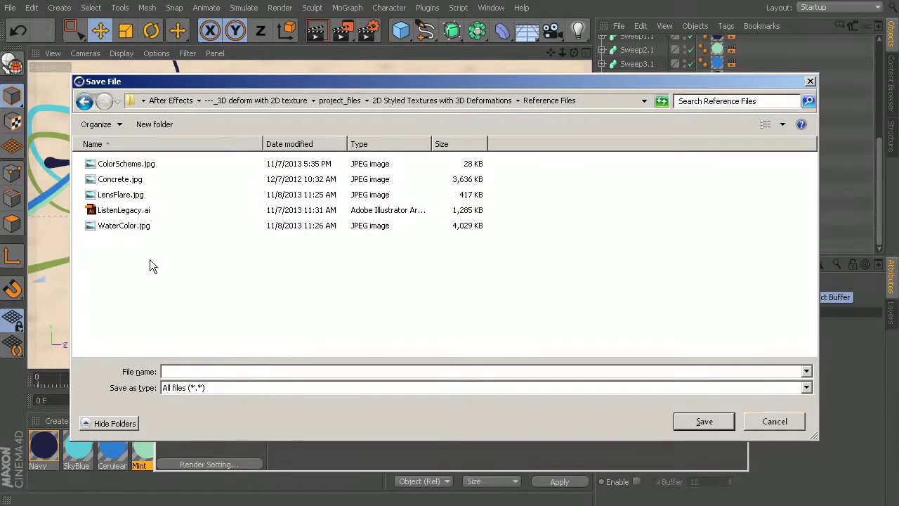
right_click(197, 271)
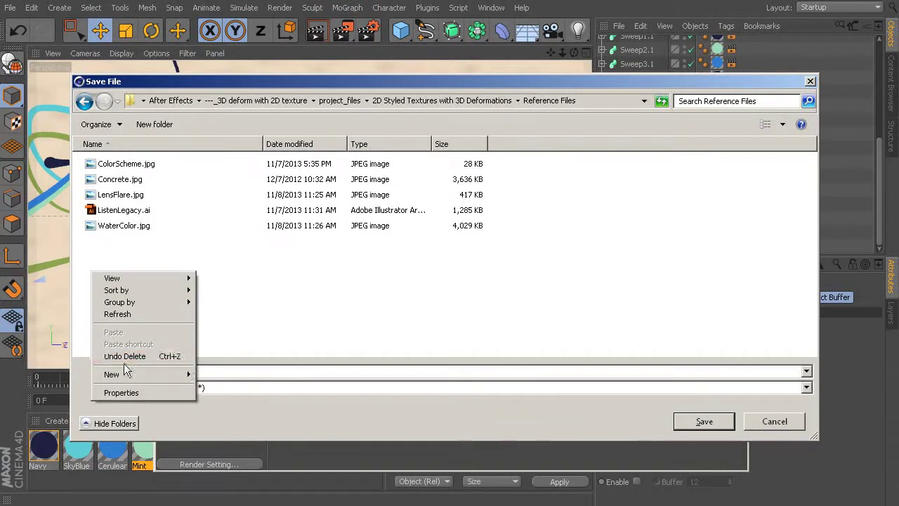
mouse_move(127, 372)
click(241, 375)
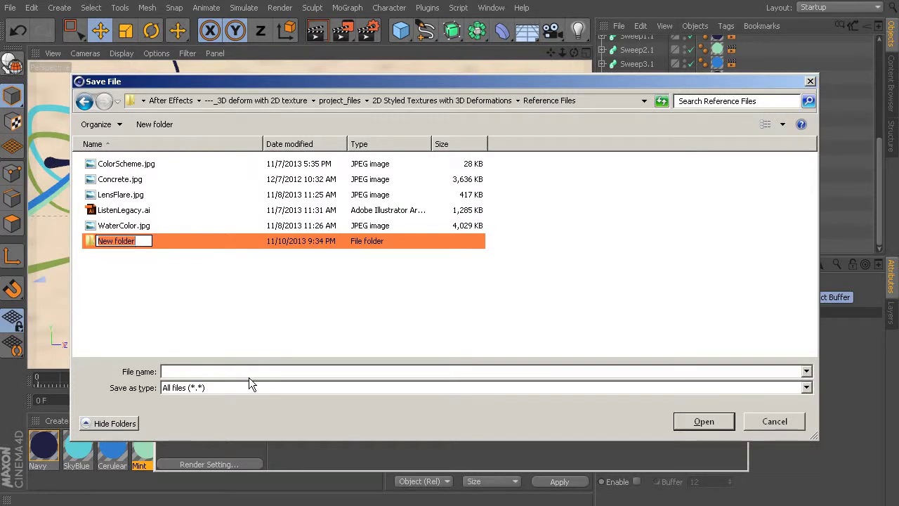
text(W)
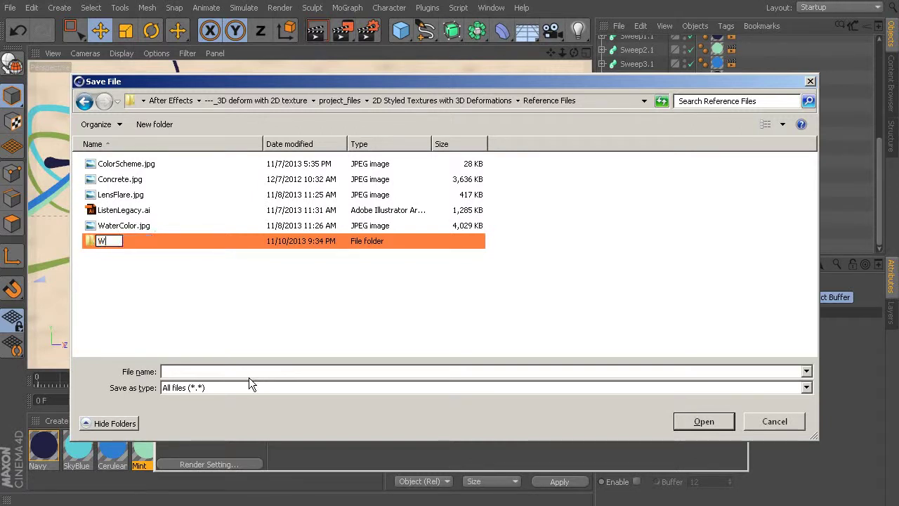
text(ater)
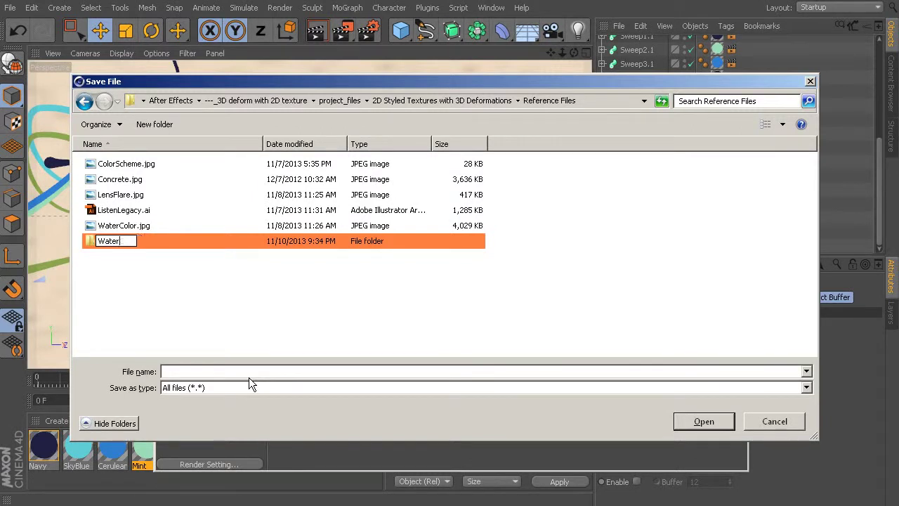
text(ColorFlow)
click(149, 269)
- Set the regular image's output file to WaterColorFlow inside the new WaterColorFlow folder
double_click(130, 244)
click(180, 370)
text(Wa)
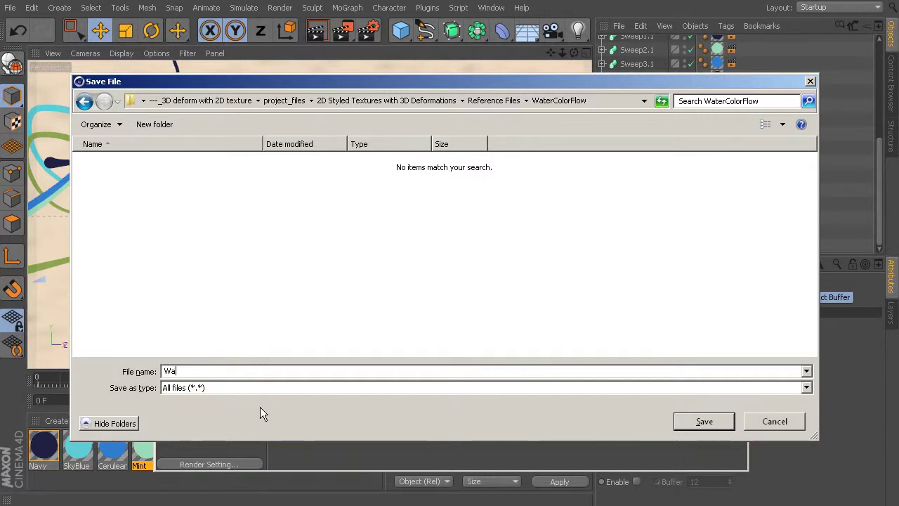
text(t)
text(ColorFlow)
click(705, 421)
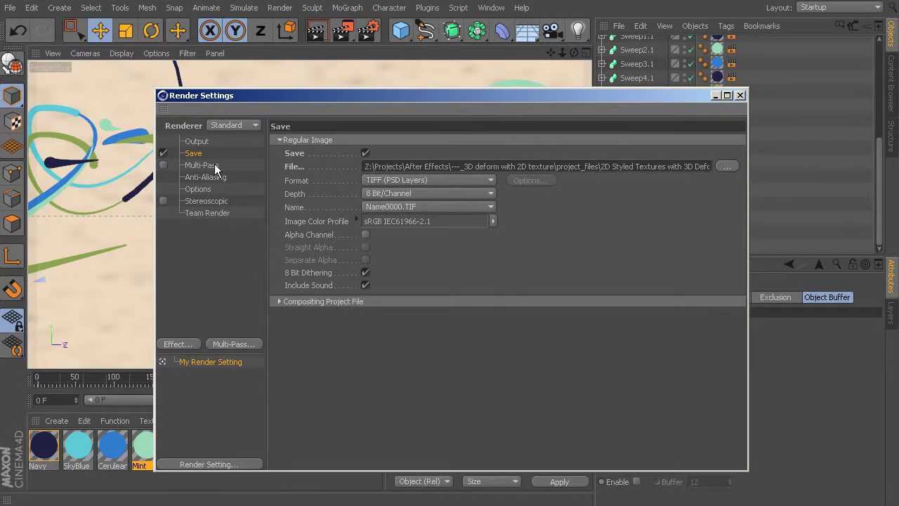
- Enable multi-pass rendering and saving of the multi-pass image, with its output file set to WaterColorFlow inside the WaterColorFlow folder
click(163, 164)
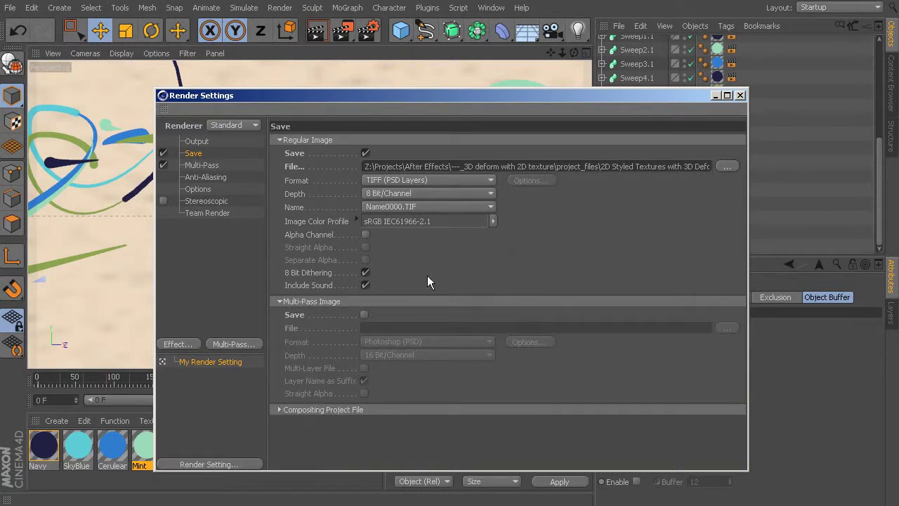
click(362, 315)
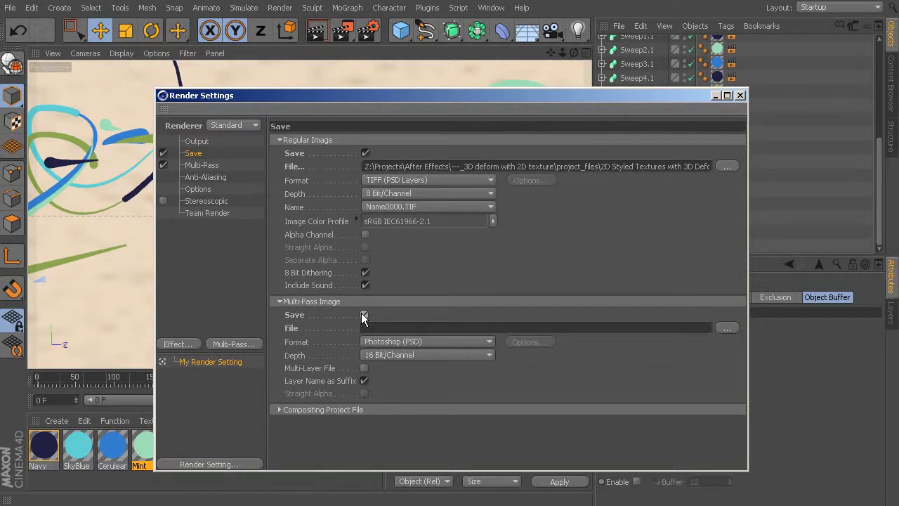
click(726, 328)
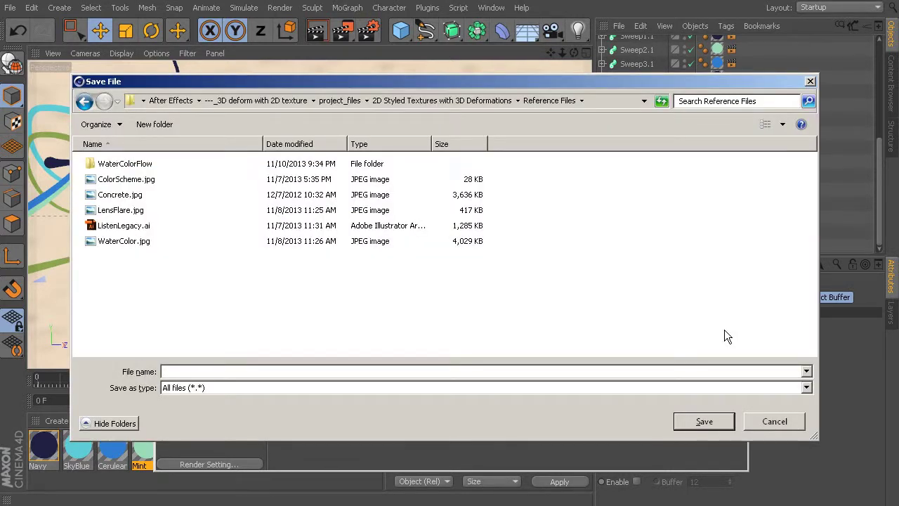
double_click(118, 166)
click(181, 368)
text(WaterColorFlow)
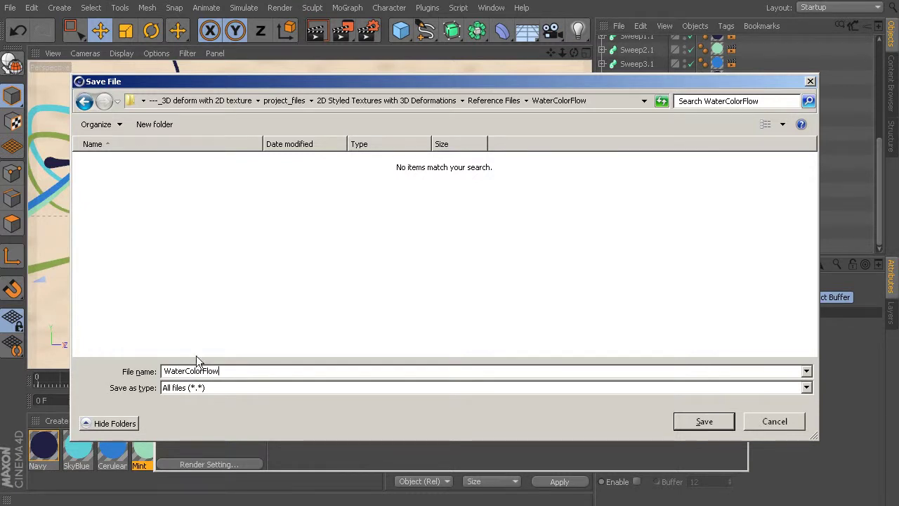
click(705, 421)
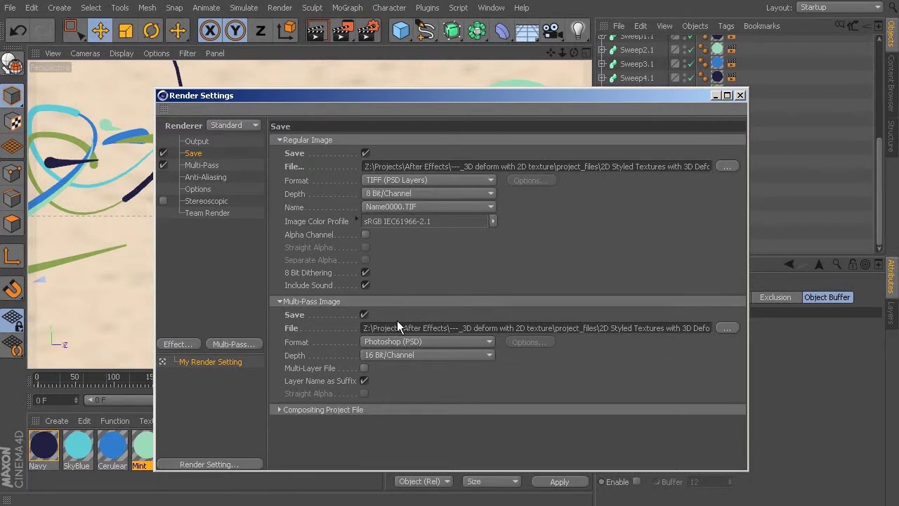
- Add an Object Buffer pass to the multi-pass output and check its group ID against the compositing tag's buffer
click(228, 344)
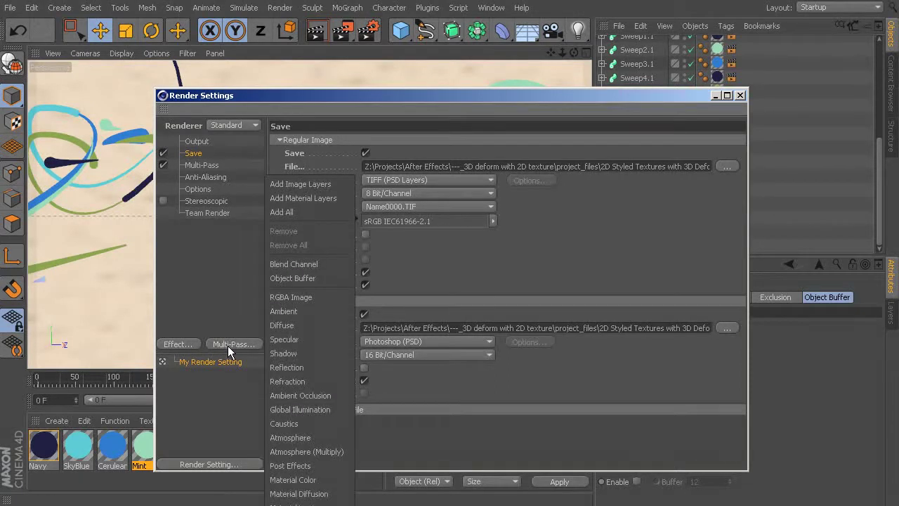
click(289, 278)
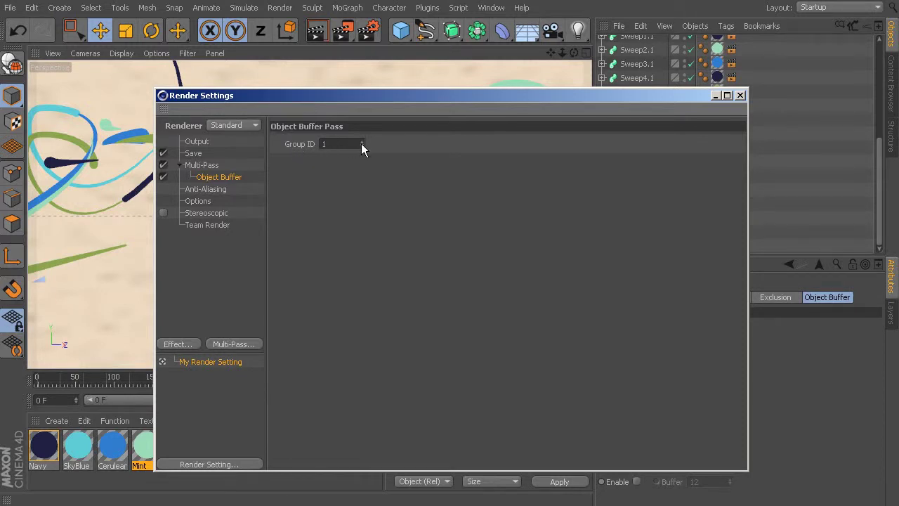
drag(503, 99, 351, 97)
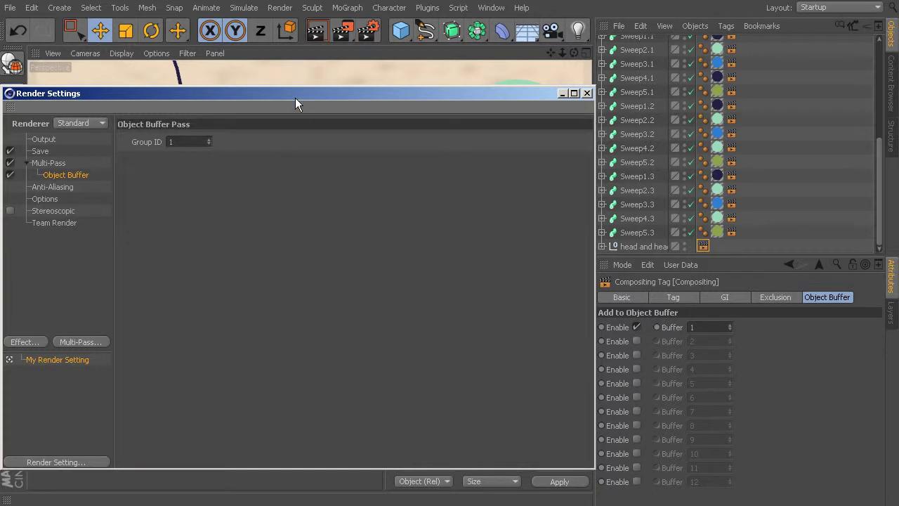
drag(295, 98, 401, 109)
- Set the multi-pass image format to TIFF (PSD Layers) in the save settings
click(142, 165)
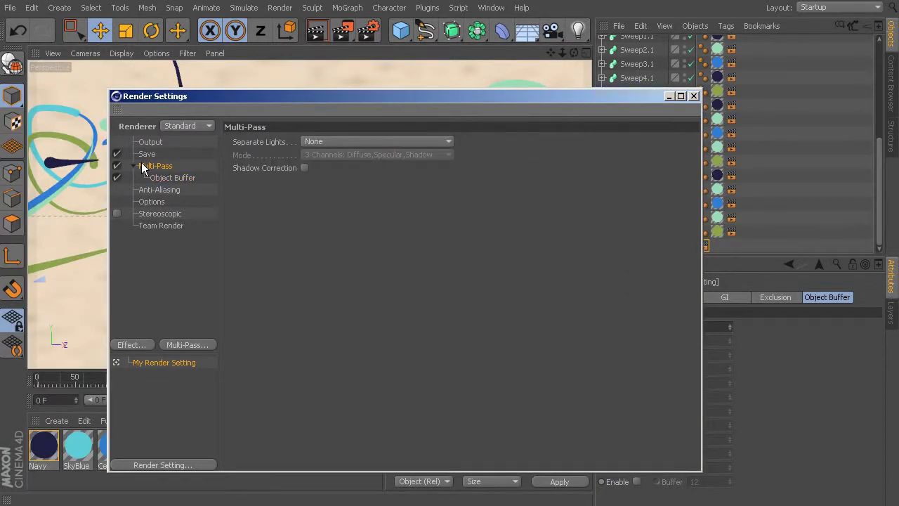
click(148, 154)
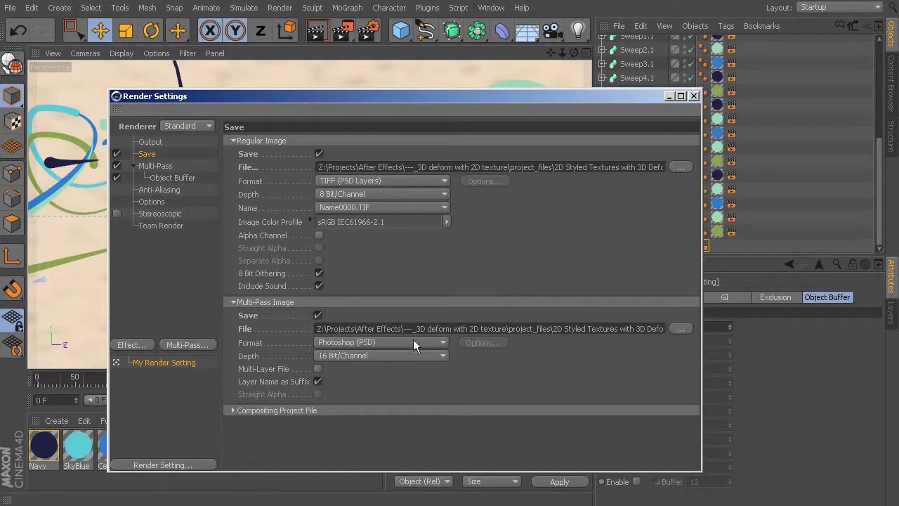
click(378, 343)
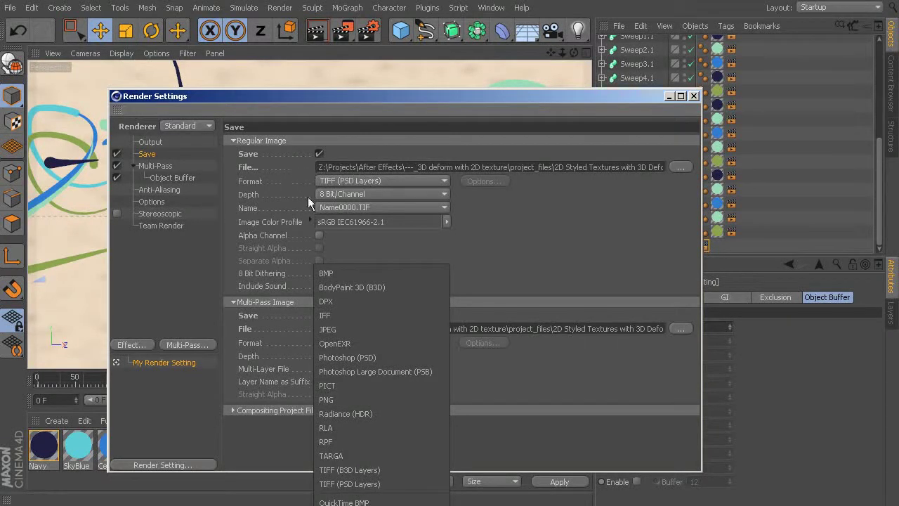
click(390, 484)
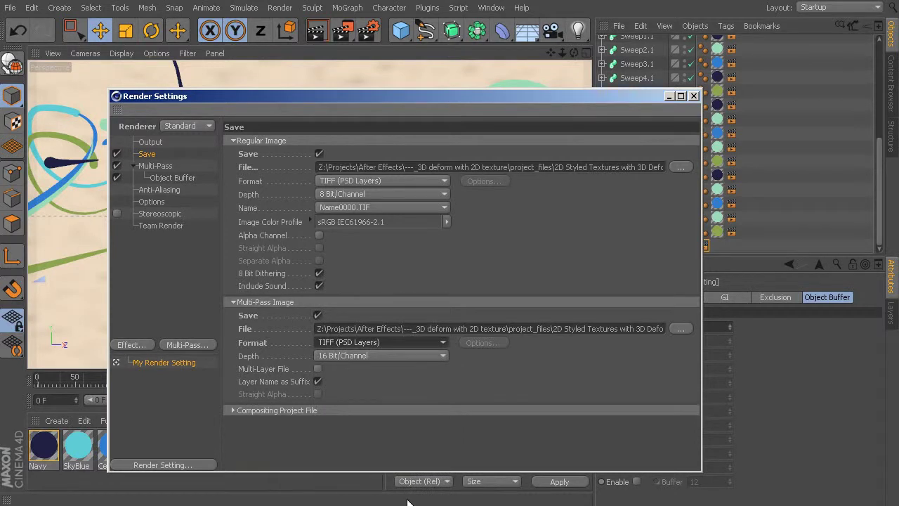
- Set the render's anti-aliasing to Best
click(168, 188)
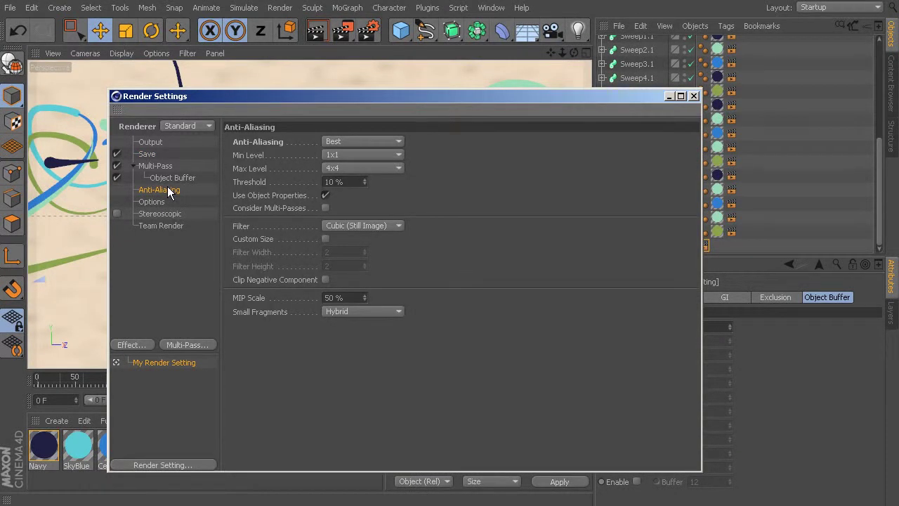
click(375, 140)
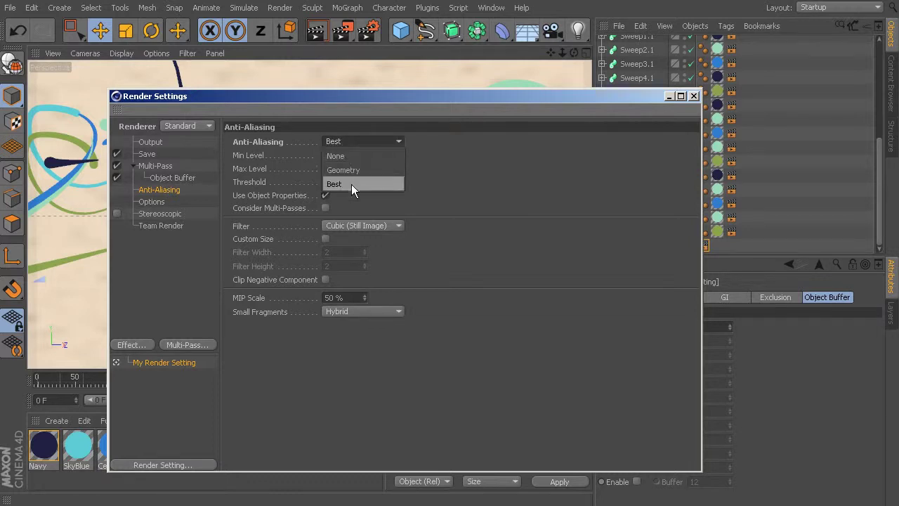
click(350, 184)
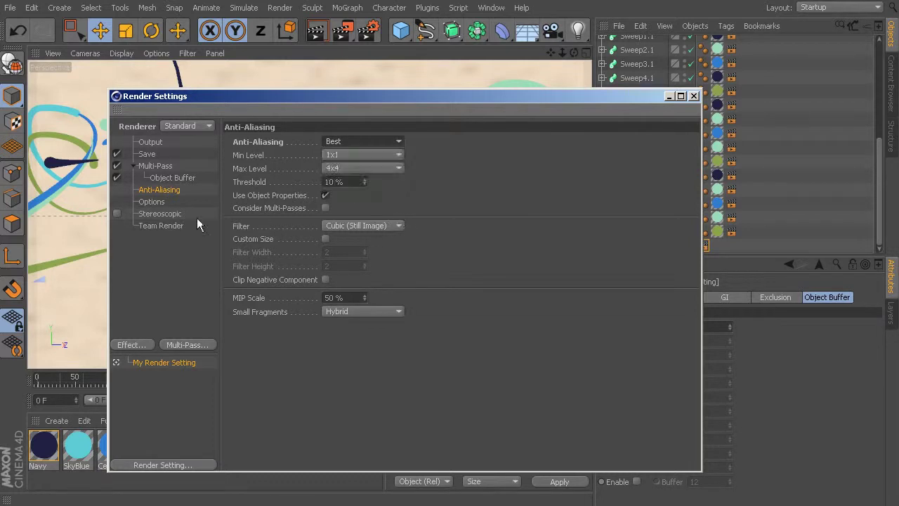
- Review the render options and the output size and frame range, and close the render settings
click(152, 202)
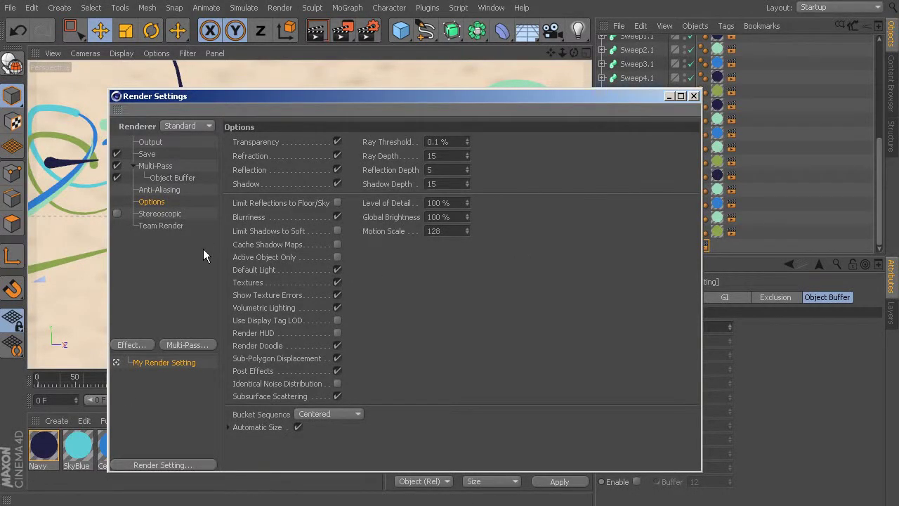
click(150, 142)
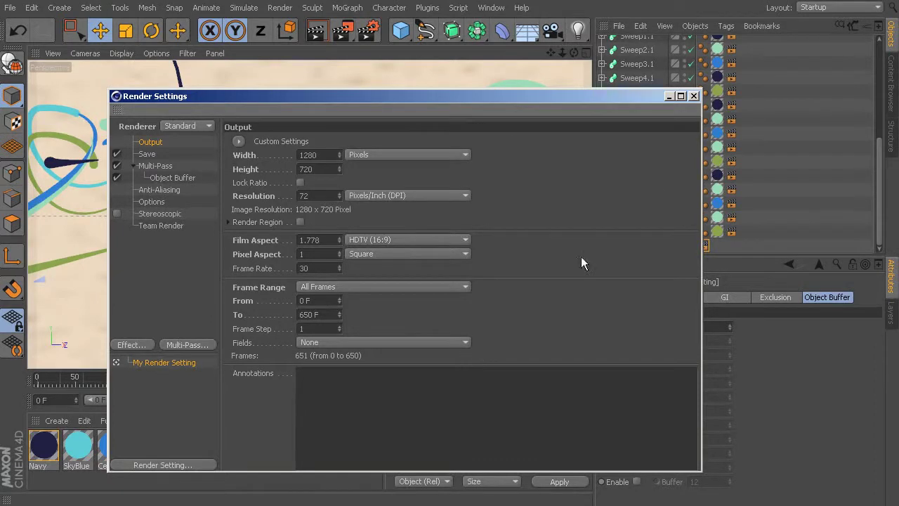
click(693, 95)
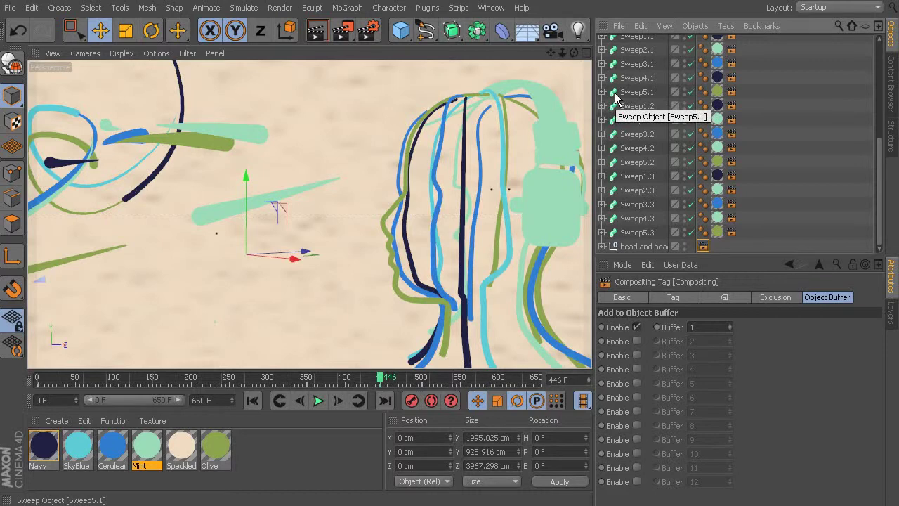
click(279, 10)
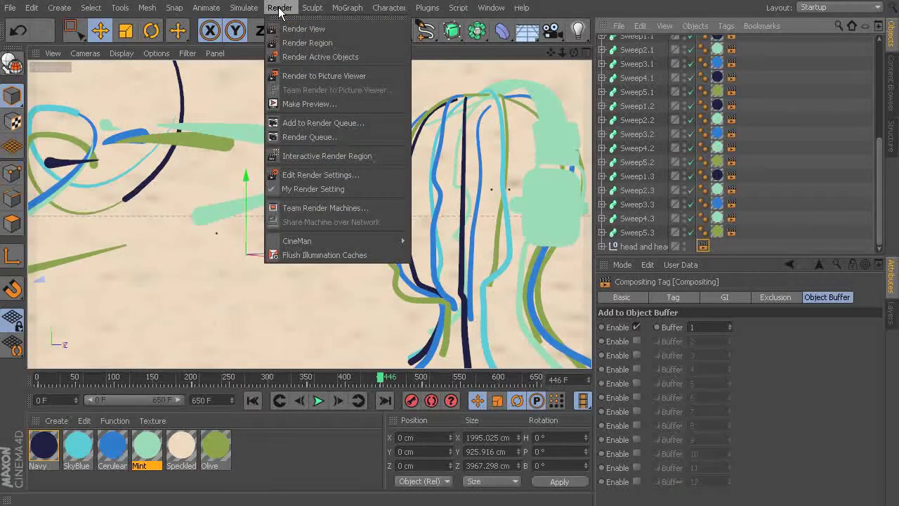
click(332, 135)
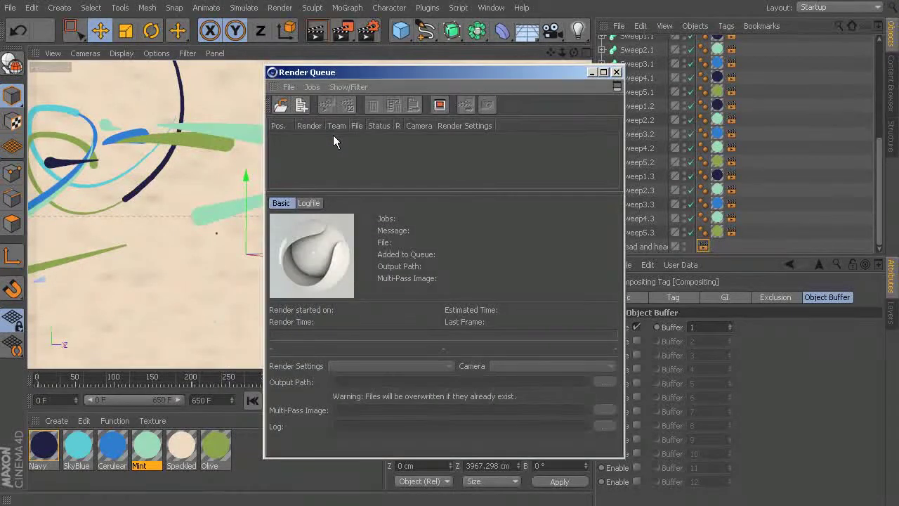
click(615, 72)
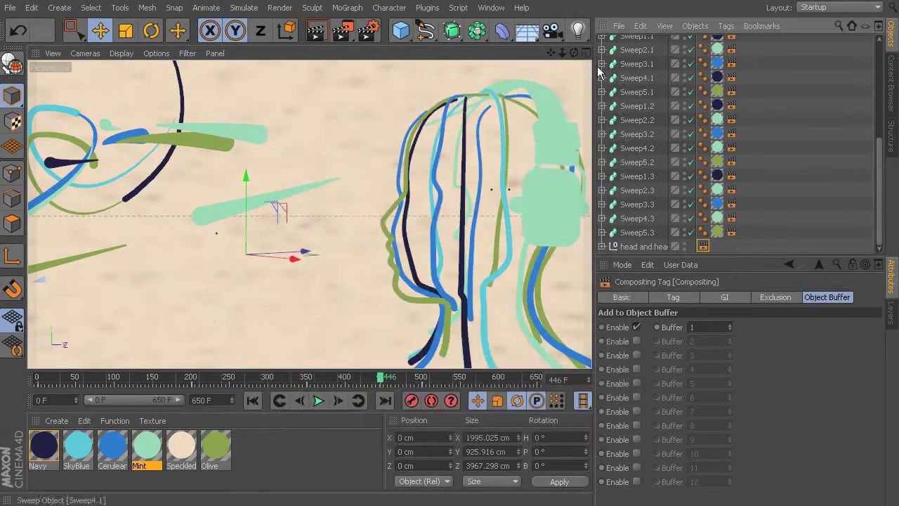
- Add the current project to the render queue without saving its changes, and close the queue
click(281, 8)
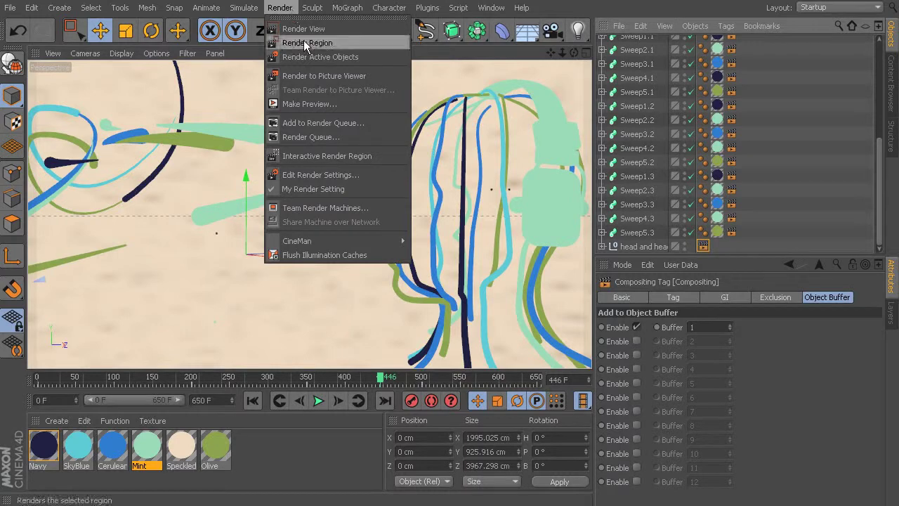
click(322, 123)
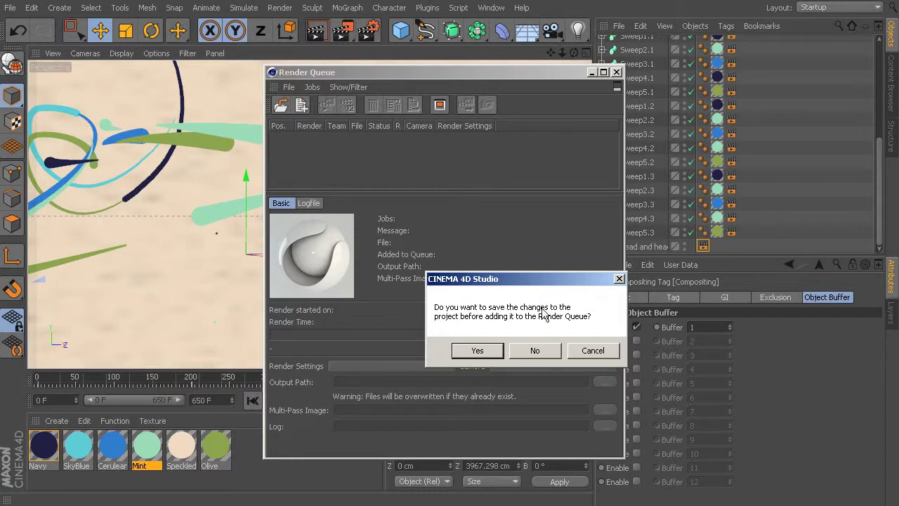
click(536, 351)
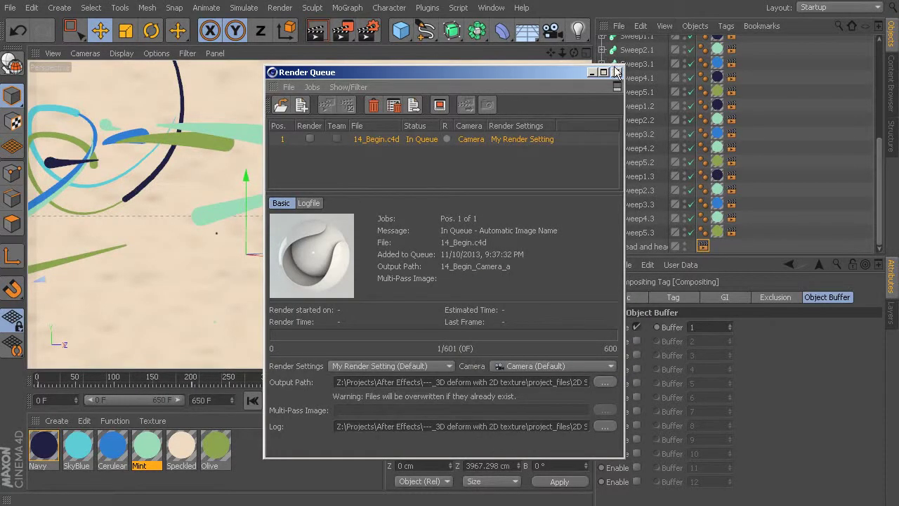
click(615, 72)
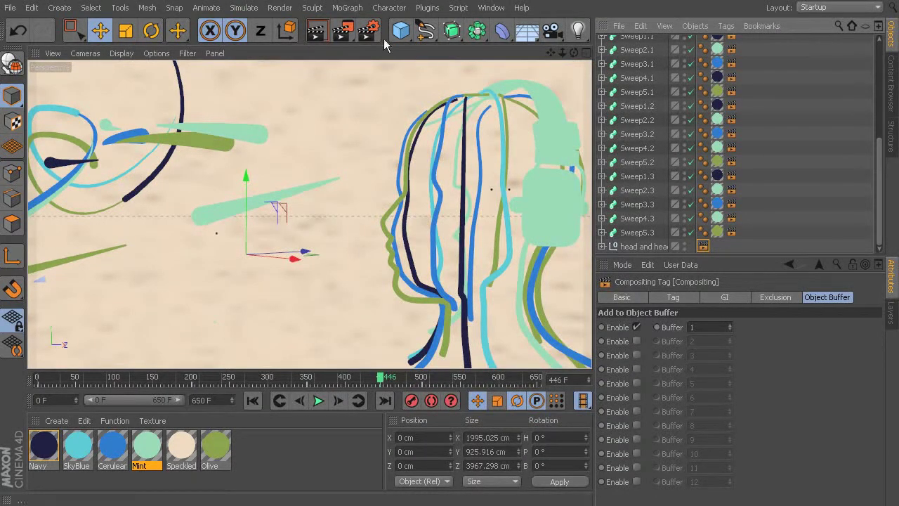
- Save the project under the new name 14_End.c4d in the CINEMA 4D Files folder
click(12, 8)
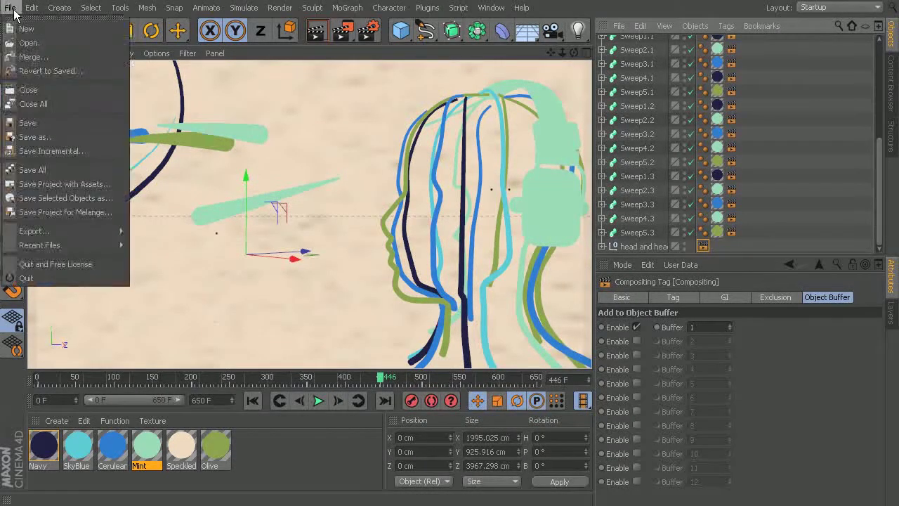
click(51, 136)
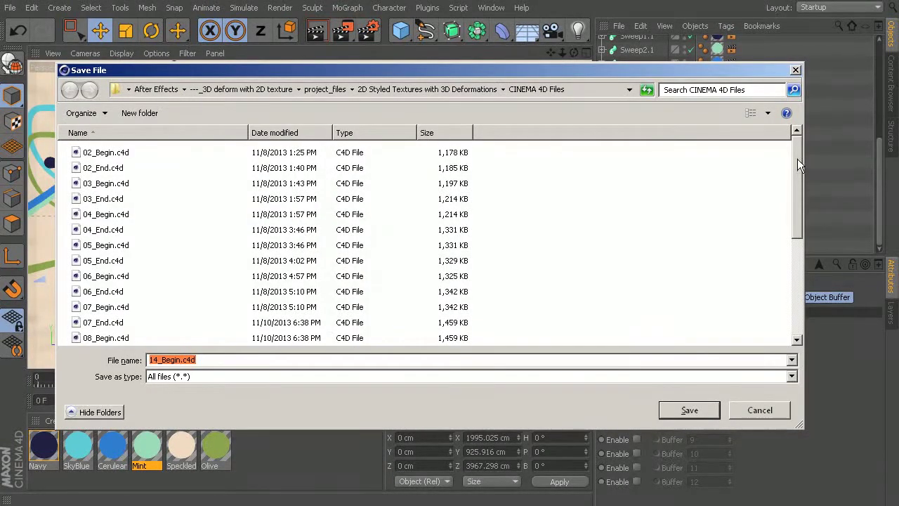
scroll(787, 176, down, 4)
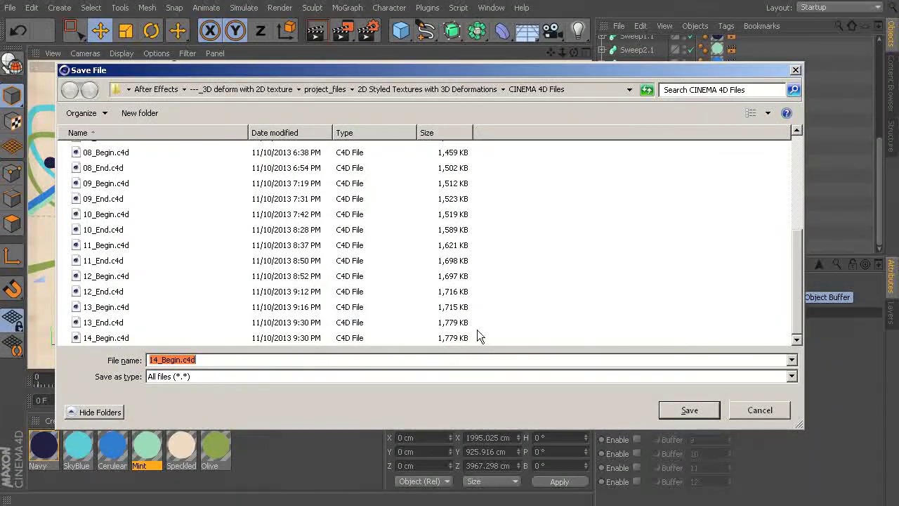
click(98, 322)
click(155, 360)
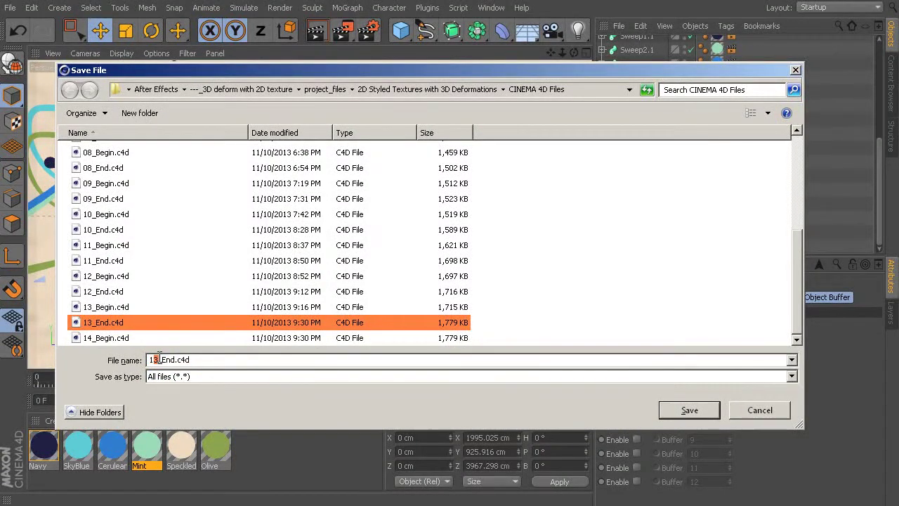
text(4)
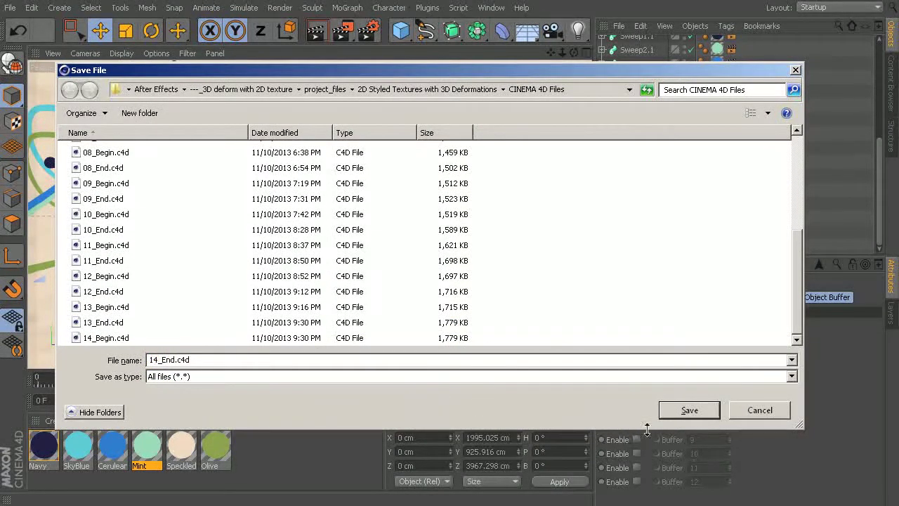
click(705, 412)
- Delete the 14_Begin.c4d job from the render queue and close the queue
click(279, 8)
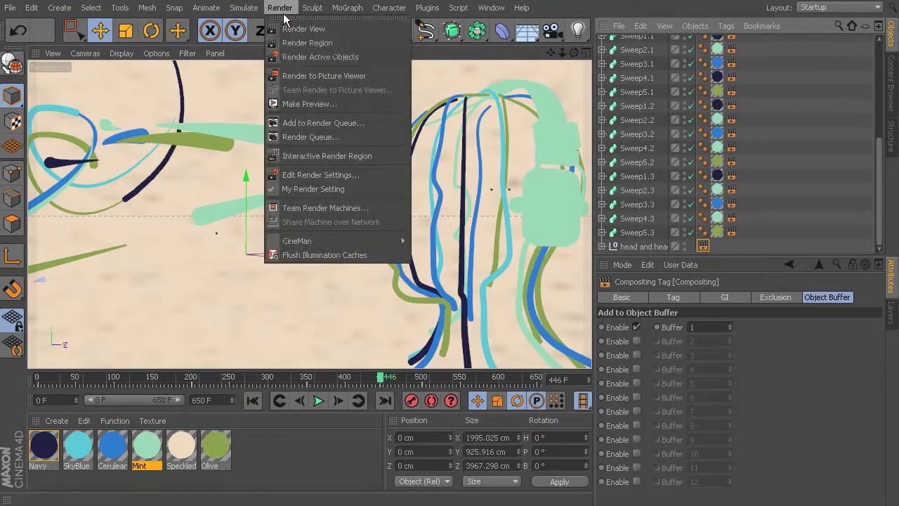
click(351, 138)
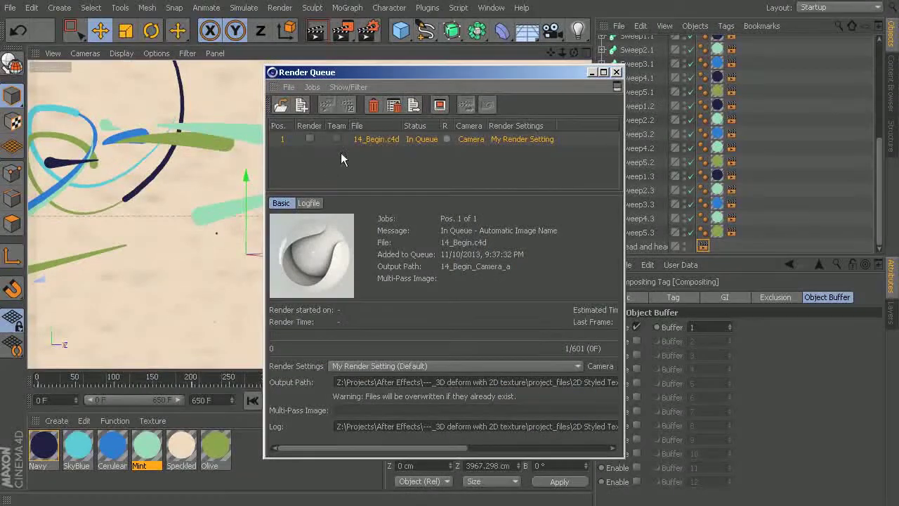
click(373, 106)
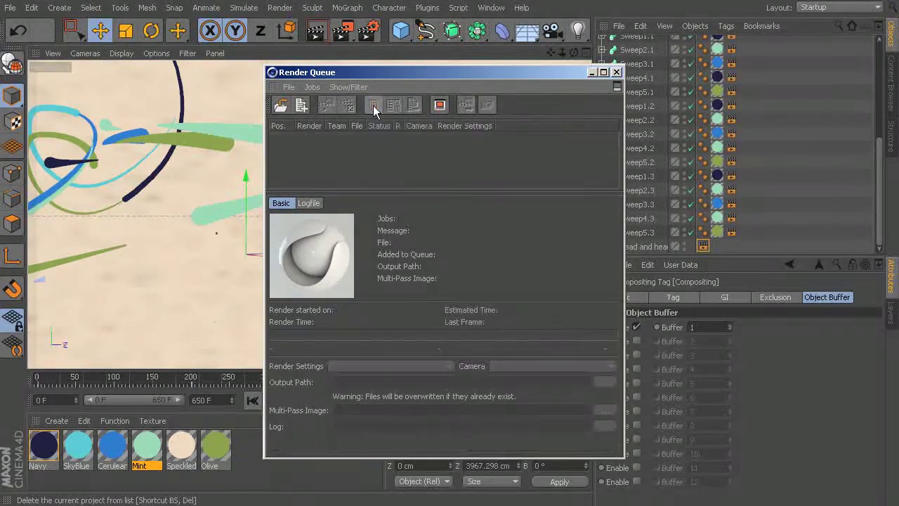
click(616, 72)
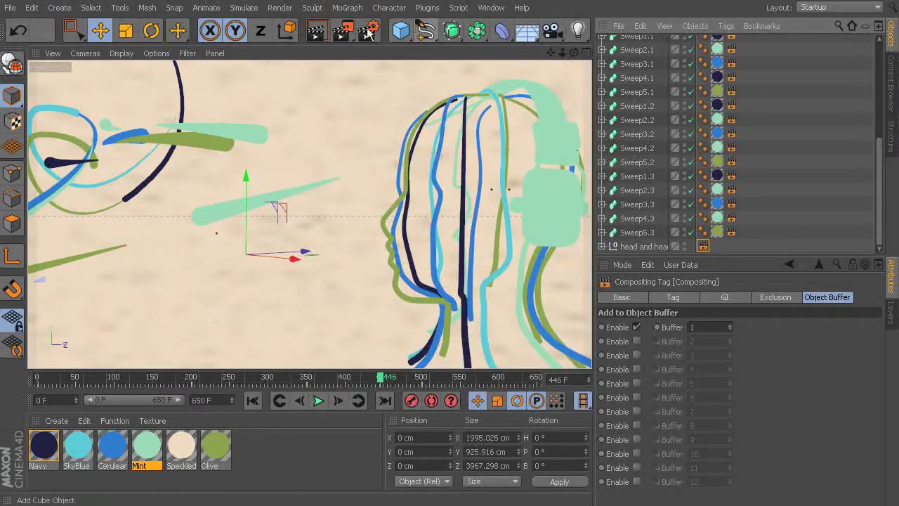
- Add the 14_End.c4d project to the render queue and save its multi-pass image as WaterColorFlow in the WaterColorFlow folder
click(279, 9)
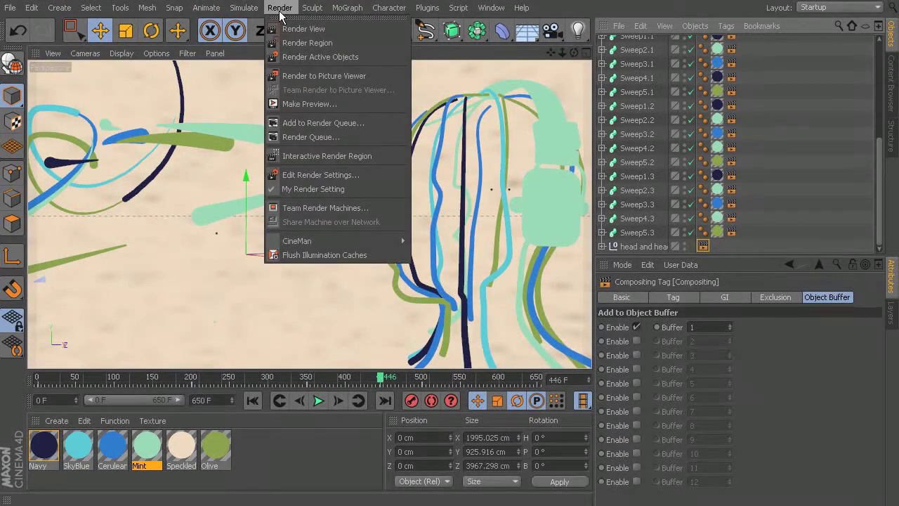
click(314, 124)
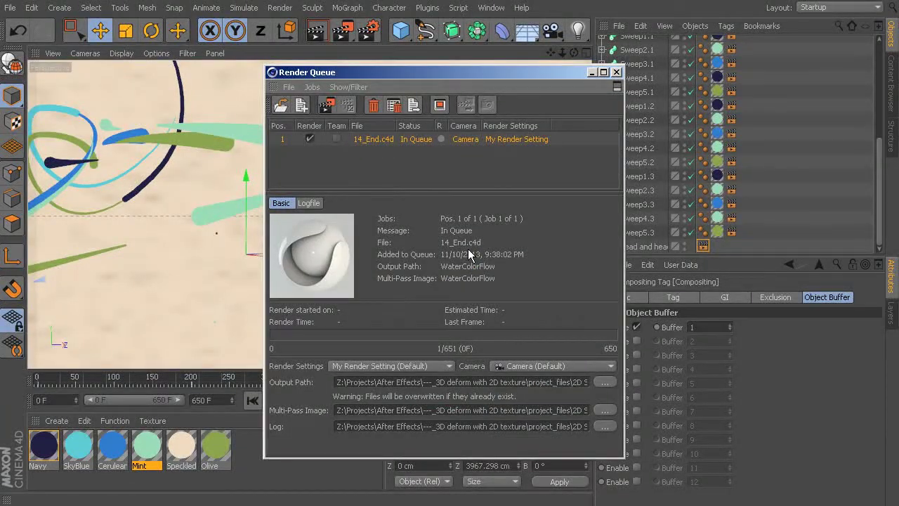
click(609, 409)
drag(662, 89, 563, 63)
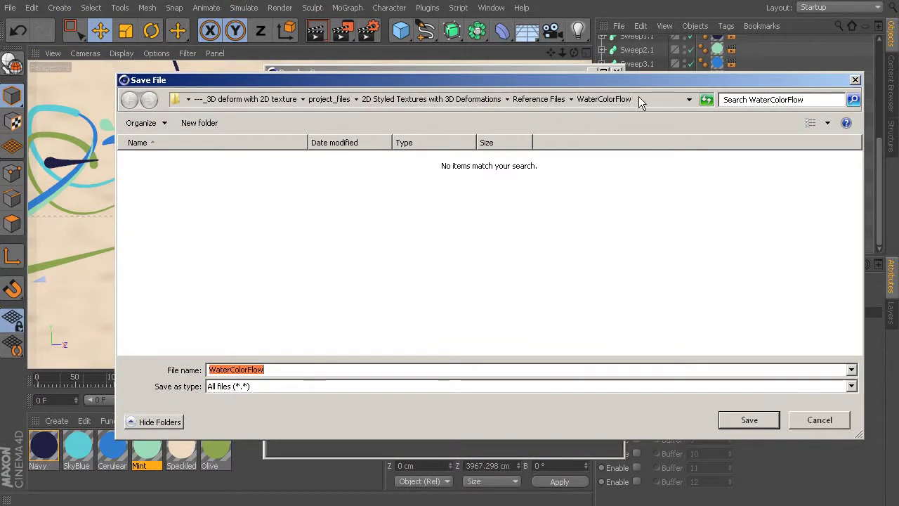
click(747, 419)
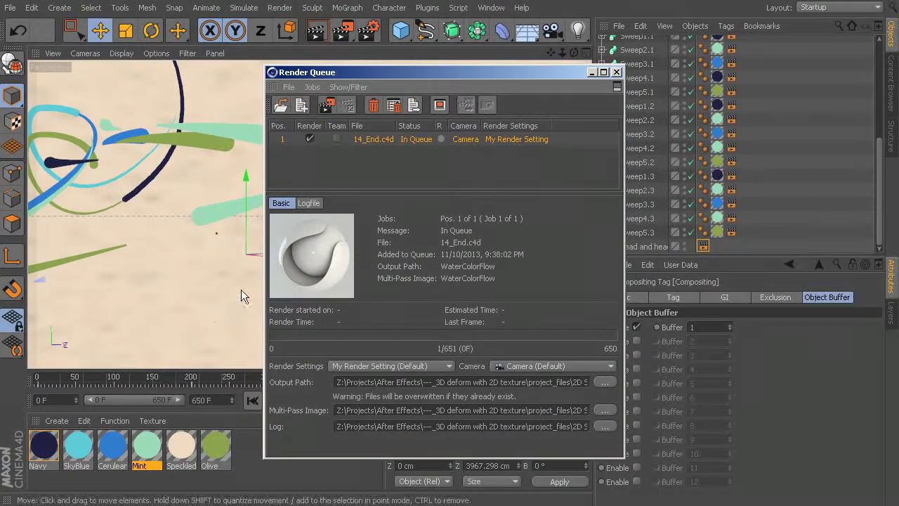
- Start rendering the queued 14_End.c4d job
click(310, 139)
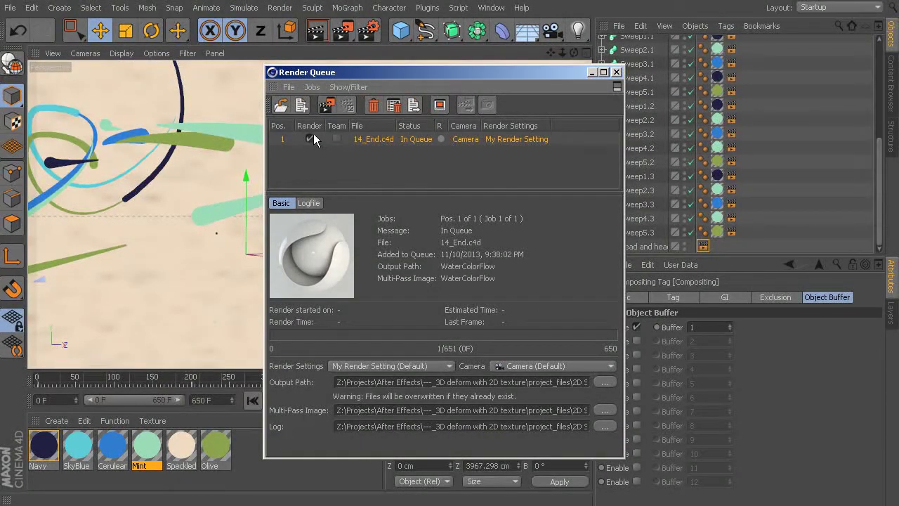
click(313, 87)
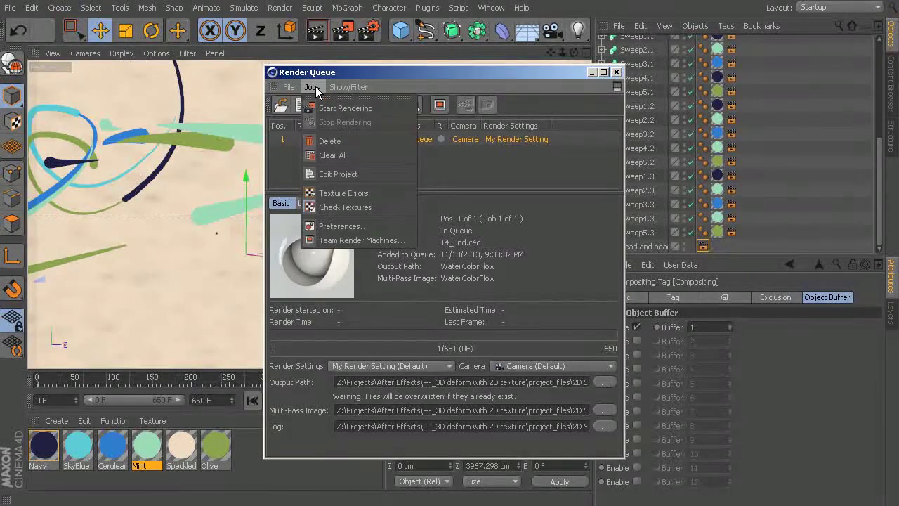
click(337, 108)
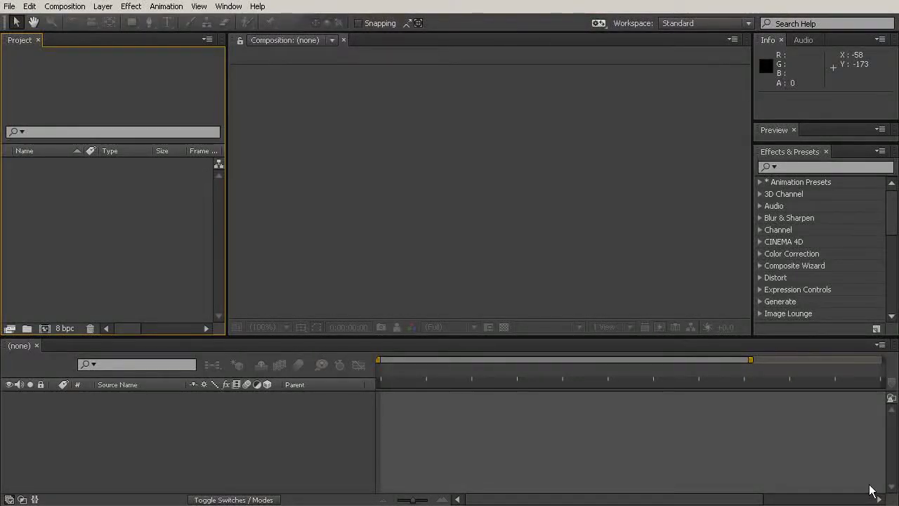
- Switch to After Effects and close the Info, Audio, Preview and Effects & Presets panels
click(779, 39)
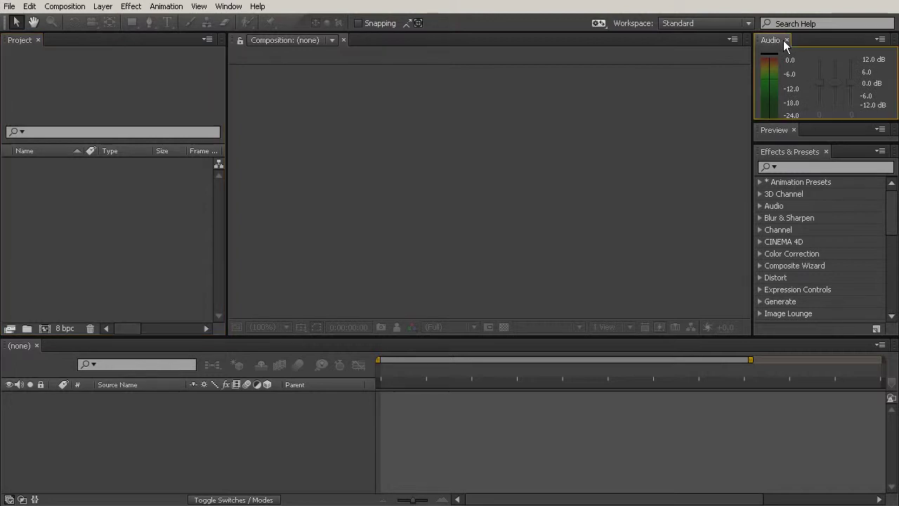
click(788, 40)
click(795, 40)
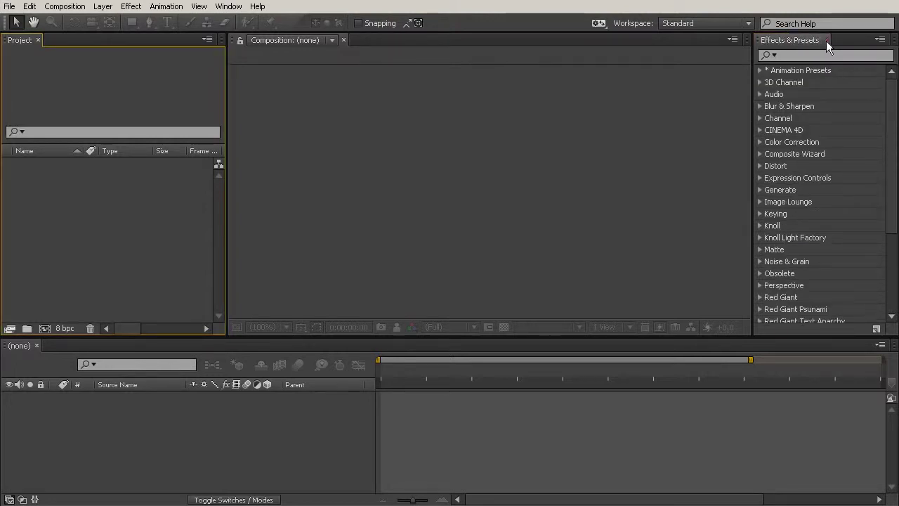
click(826, 40)
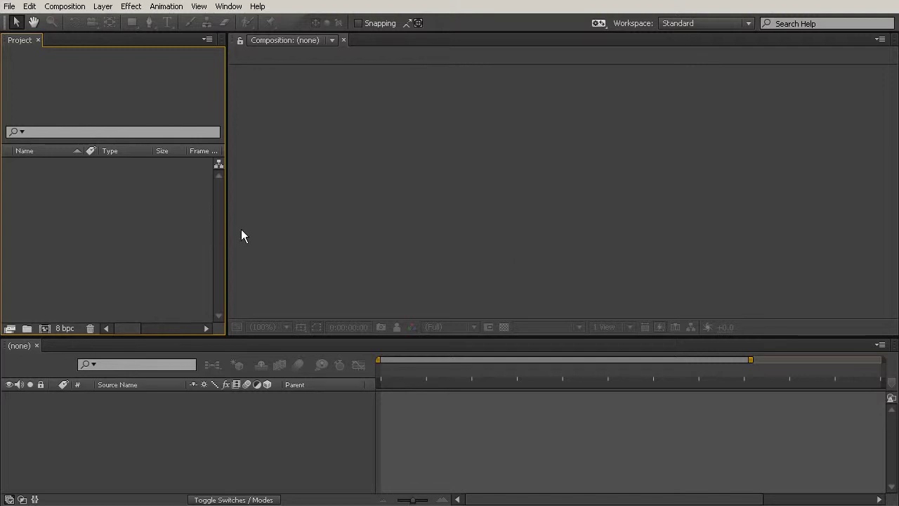
- Import the object buffer frames starting at WaterColorFlow_object_1_0000.tif from the Reference Files WaterColorFlow folder as a TIFF sequence
right_click(95, 188)
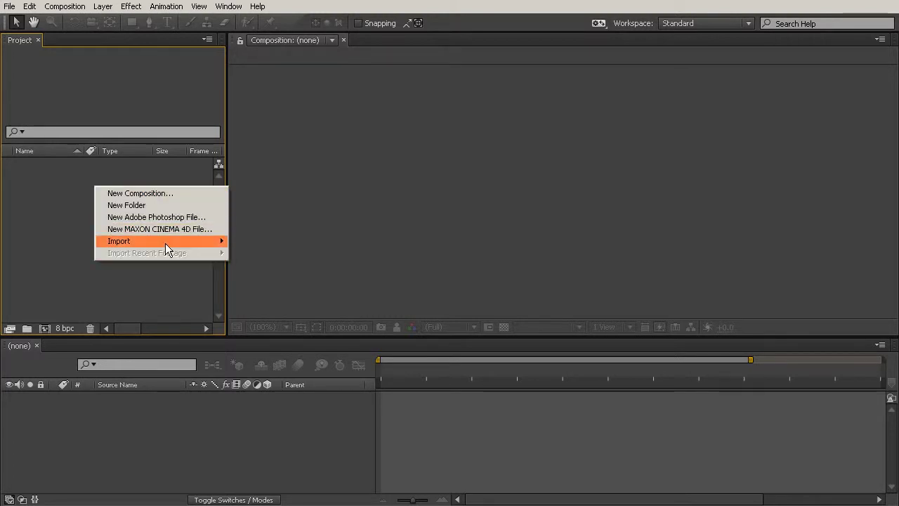
mouse_move(165, 243)
click(249, 242)
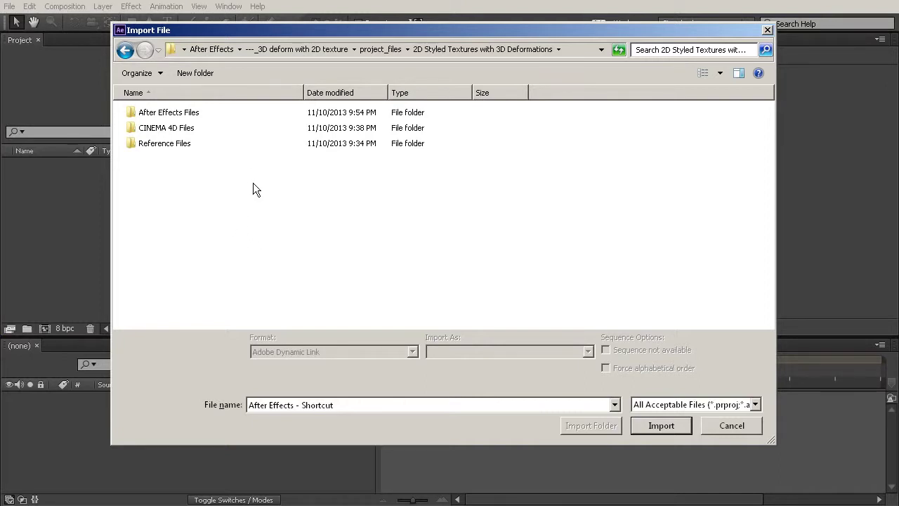
double_click(172, 145)
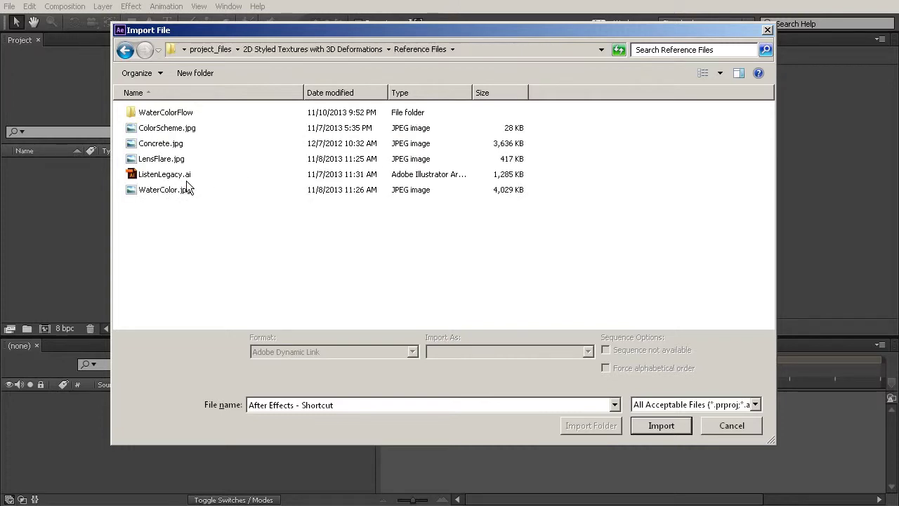
right_click(170, 115)
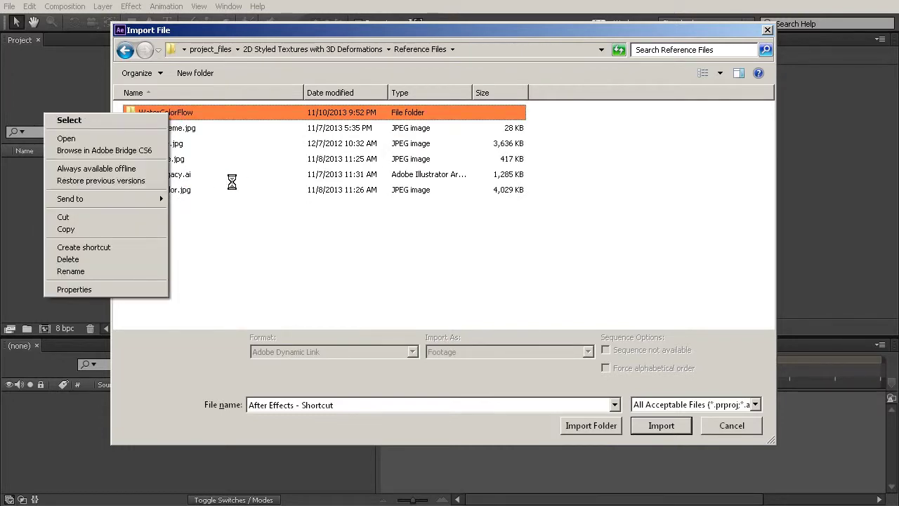
key(Return)
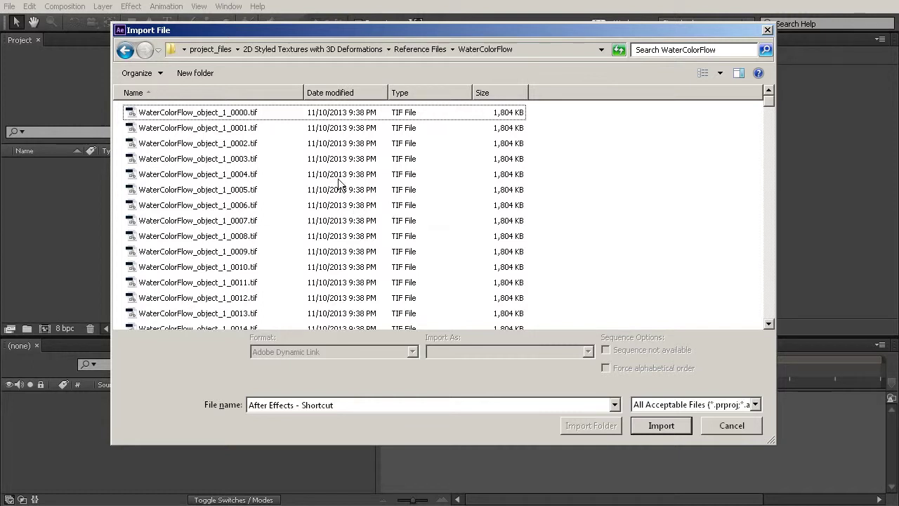
click(205, 114)
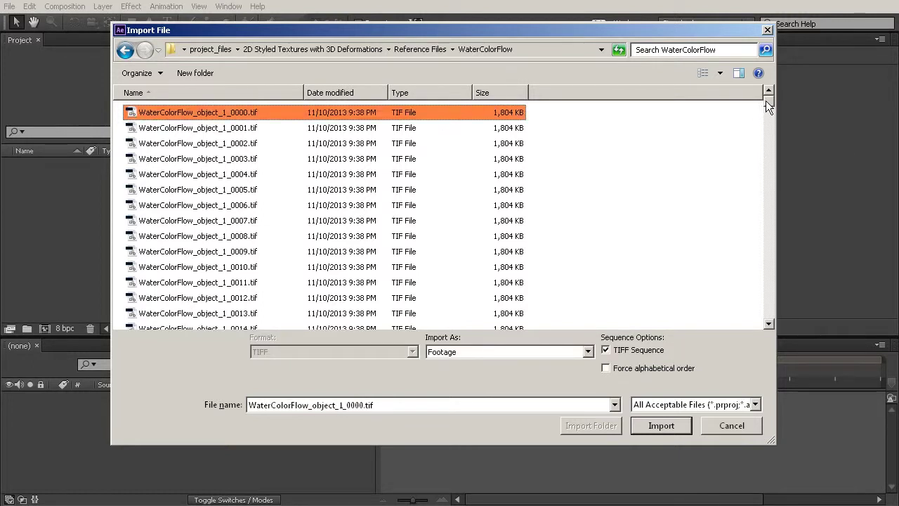
drag(765, 100, 766, 326)
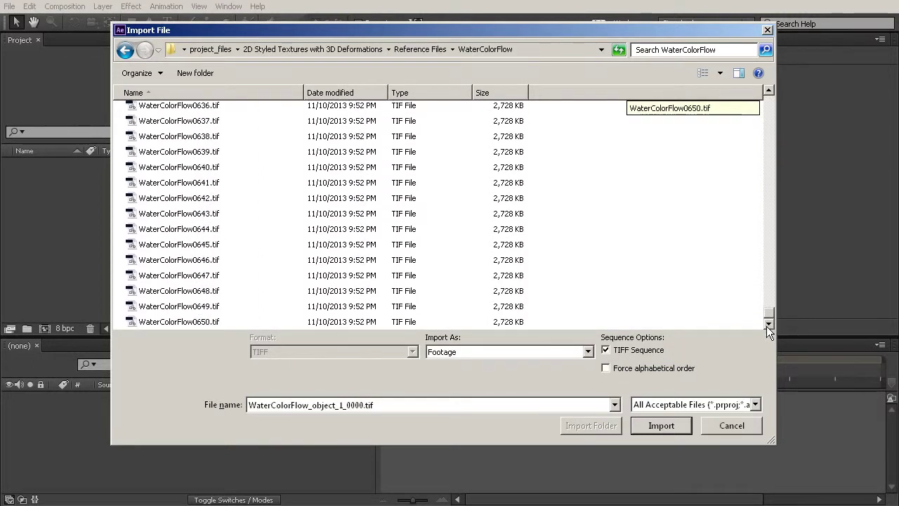
drag(766, 326, 785, 77)
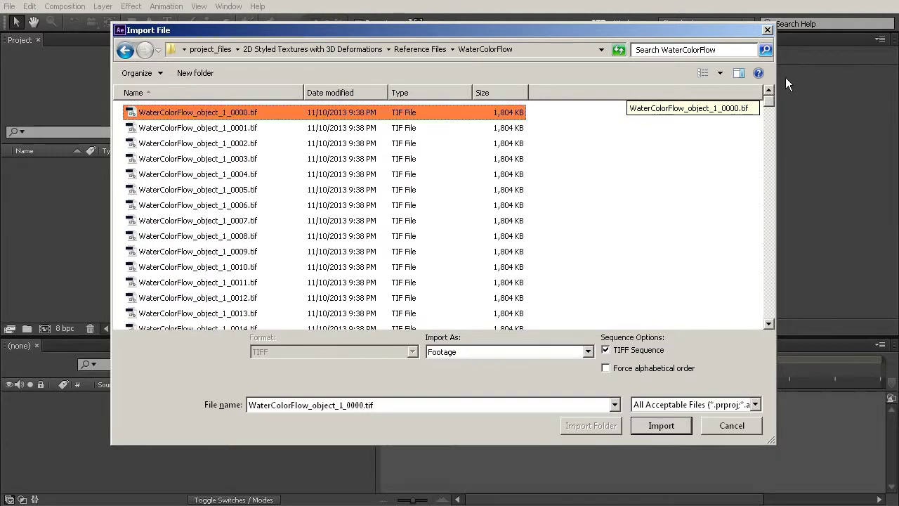
click(665, 426)
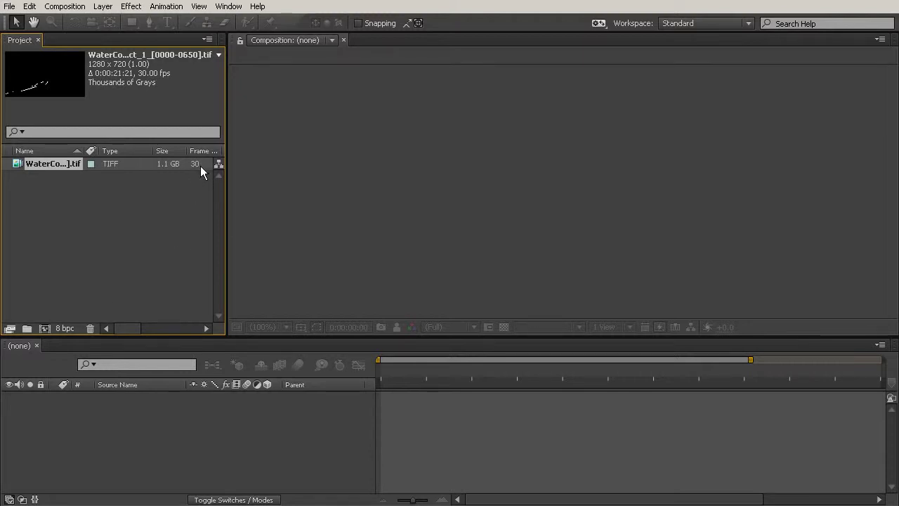
- Widen the Project panel, import the regular WaterColorFlow frames as a TIFF sequence, and create a composition from that footage
drag(225, 188, 275, 189)
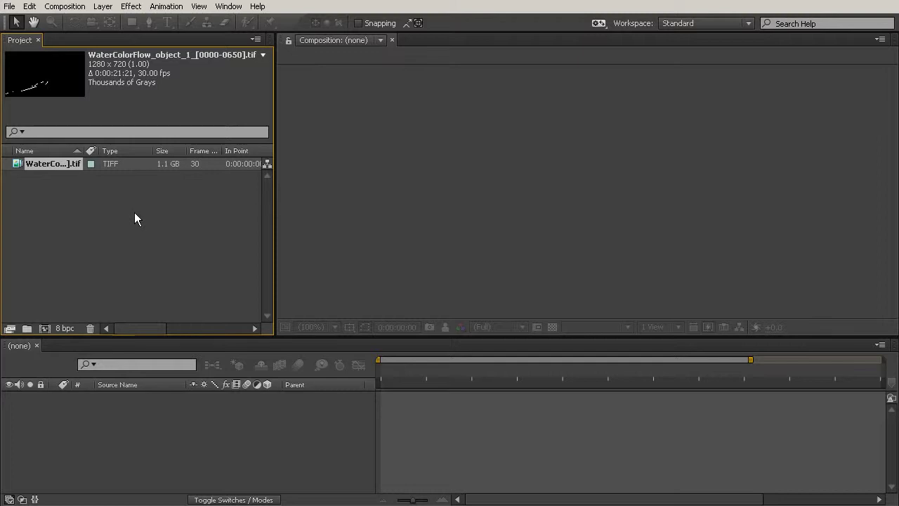
right_click(96, 196)
mouse_move(133, 253)
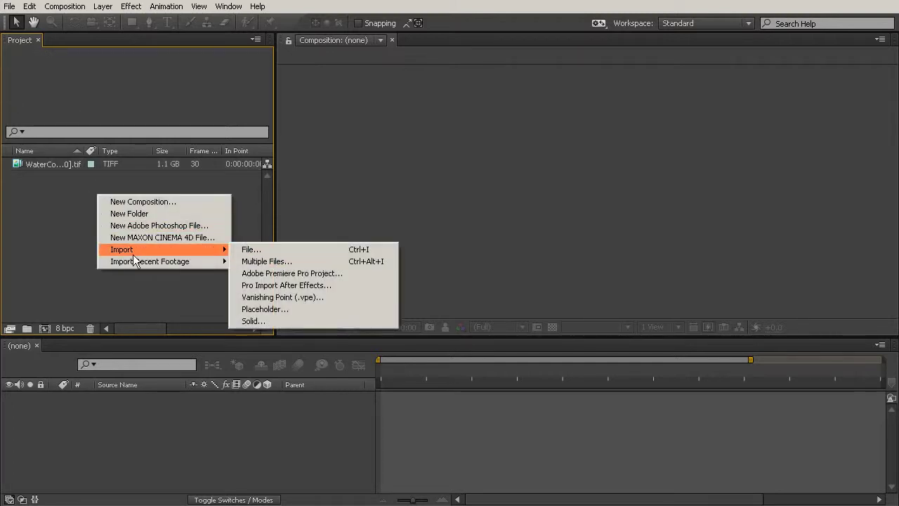
click(244, 250)
drag(772, 101, 773, 257)
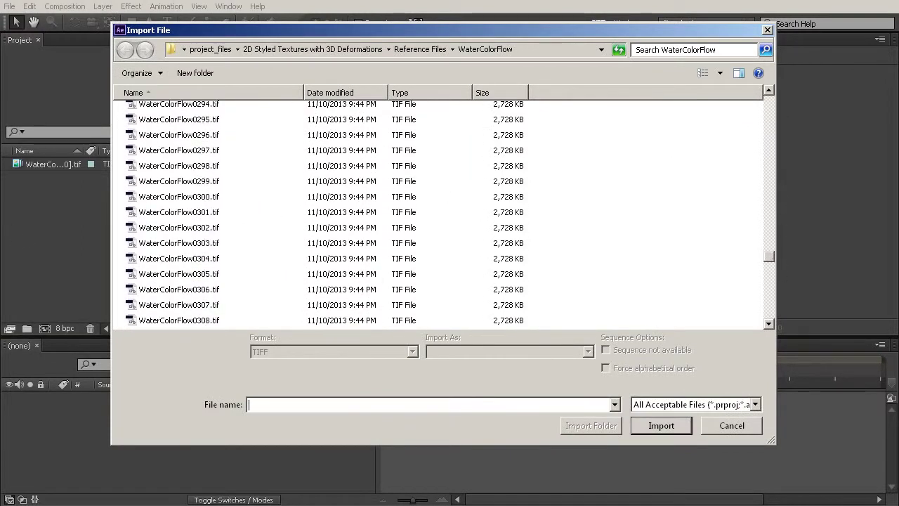
click(169, 153)
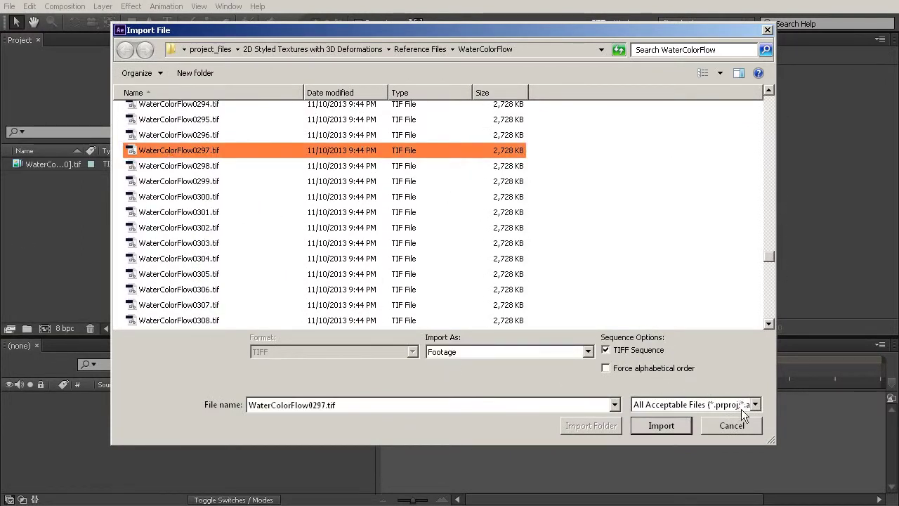
click(663, 426)
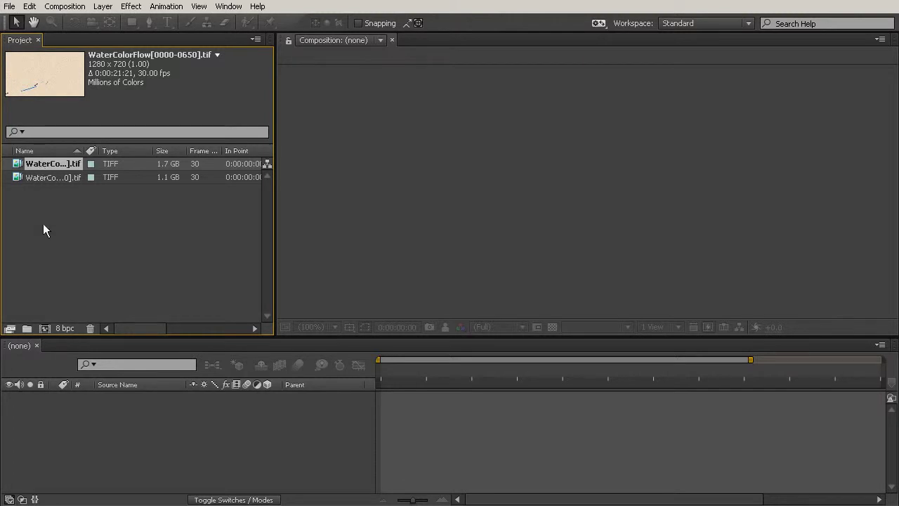
click(48, 325)
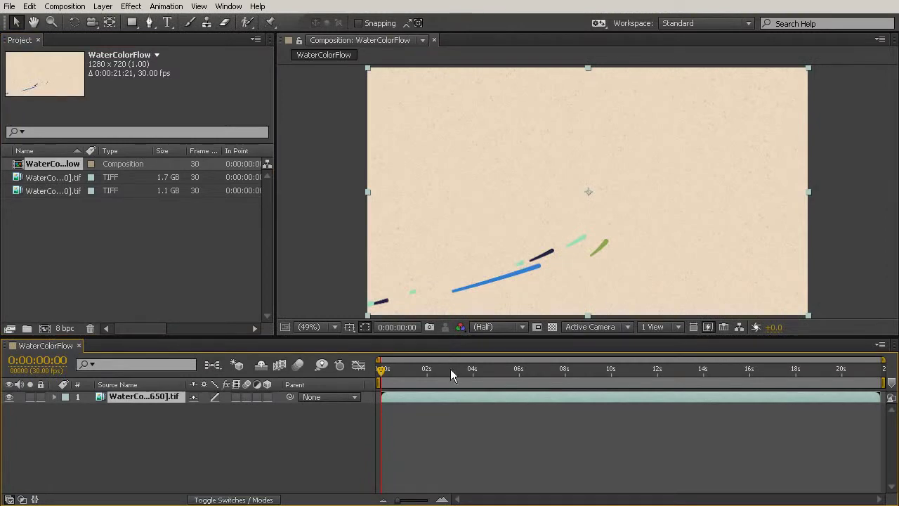
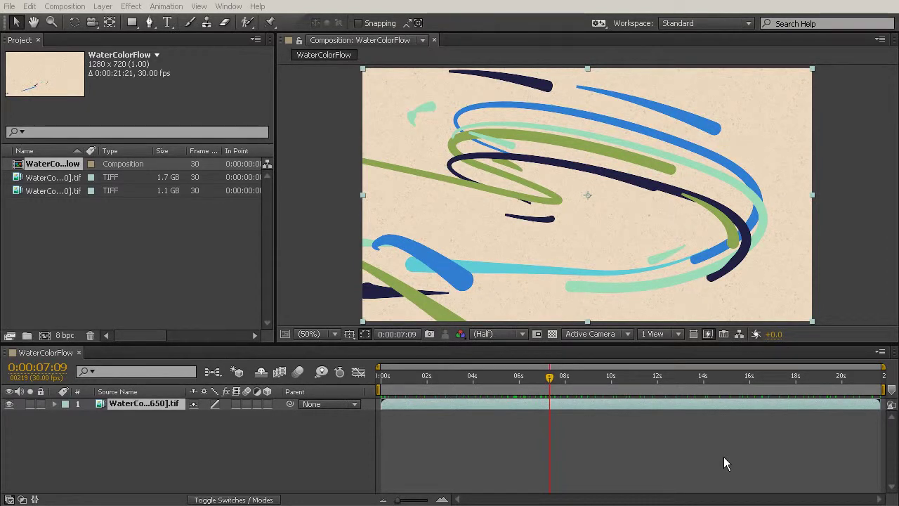
- Import Concrete.jpg, LensFlare.jpg and WaterColor.jpg from the Reference Files folder as footage
right_click(160, 234)
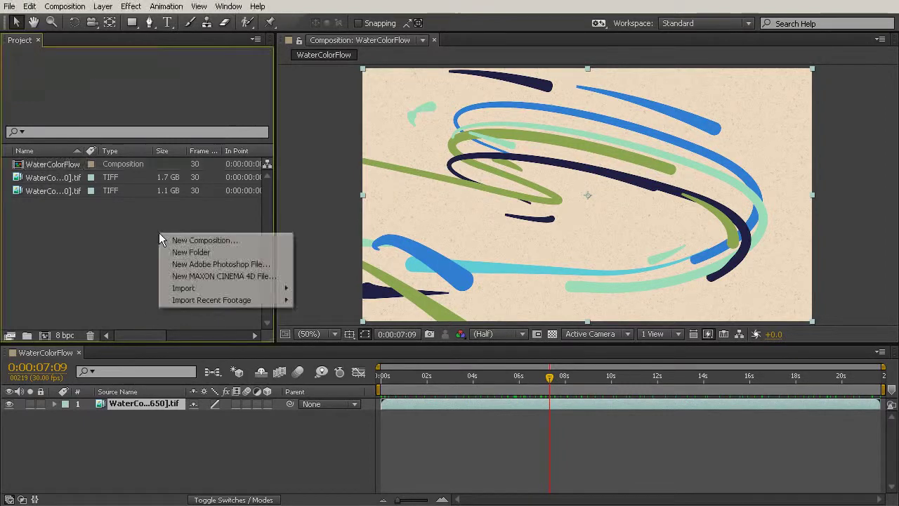
mouse_move(189, 284)
click(32, 285)
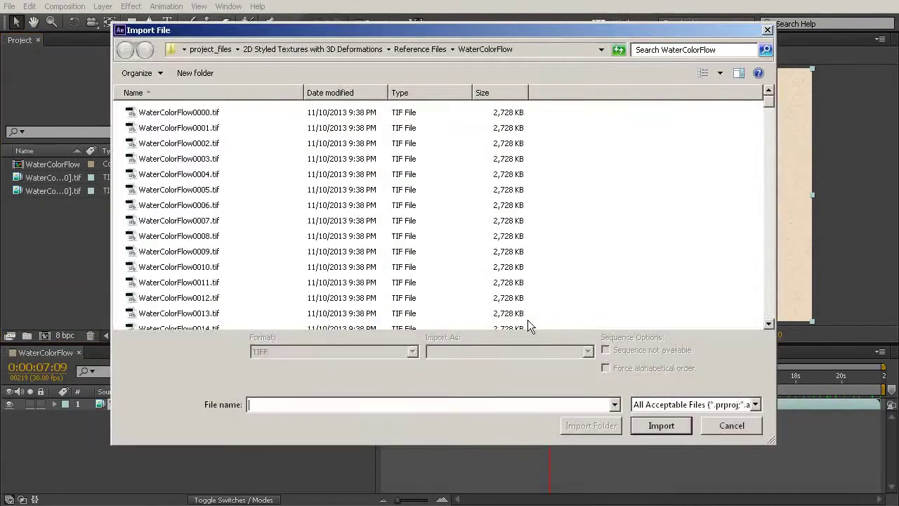
click(418, 49)
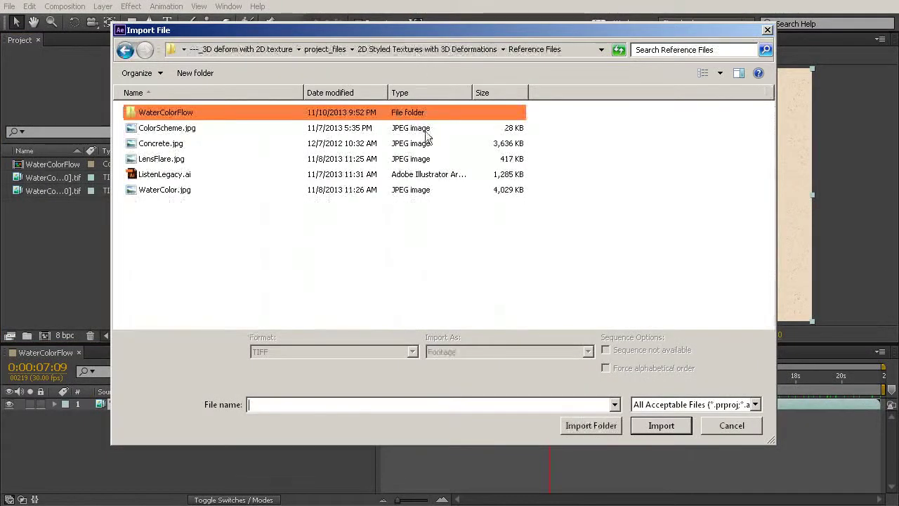
click(166, 145)
ctrl+click(157, 160)
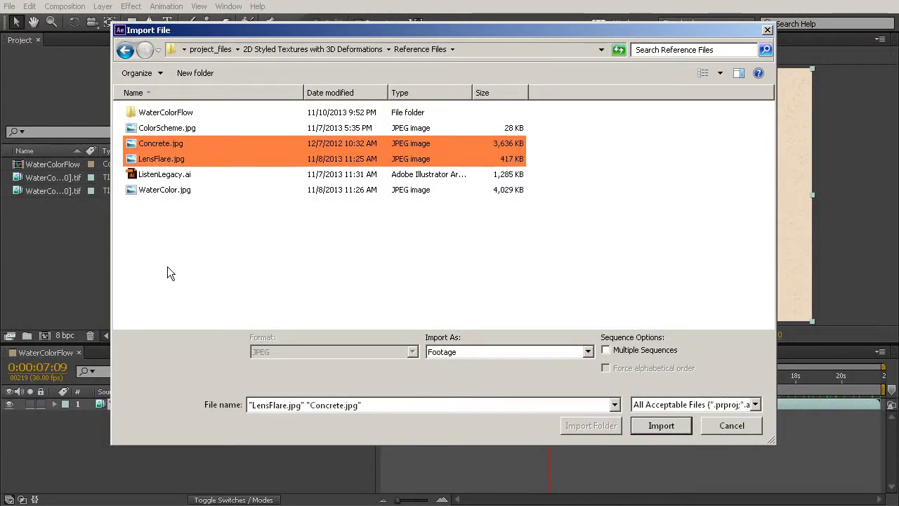
ctrl+click(161, 191)
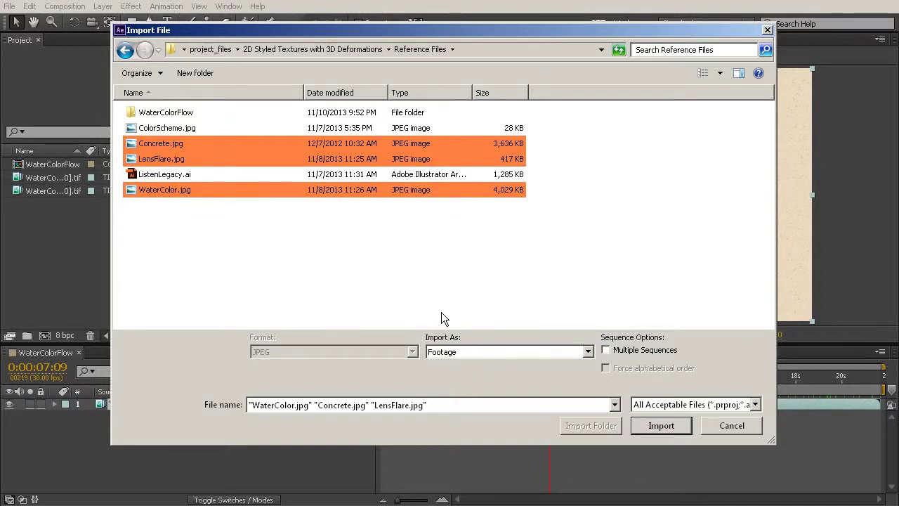
click(669, 426)
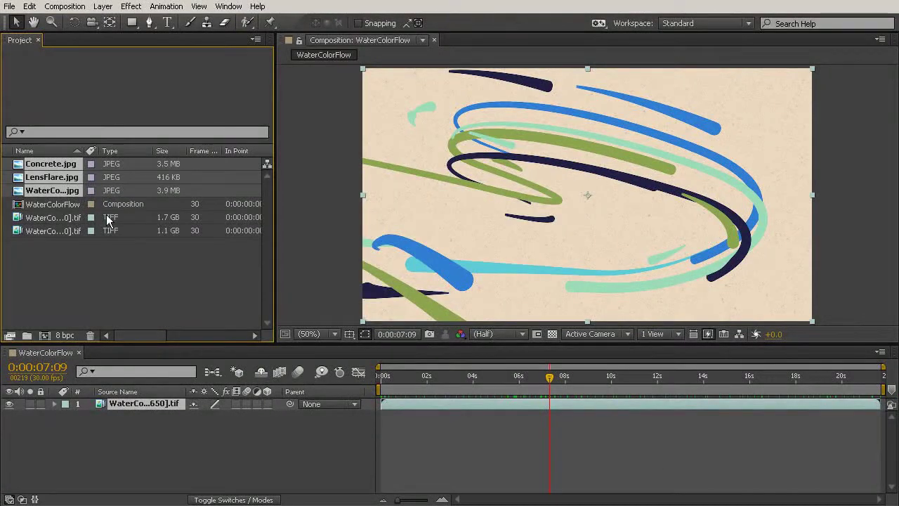
- Add WaterColor.jpg to the WaterColorFlow composition as a layer above the TIFF sequence
click(67, 229)
click(61, 187)
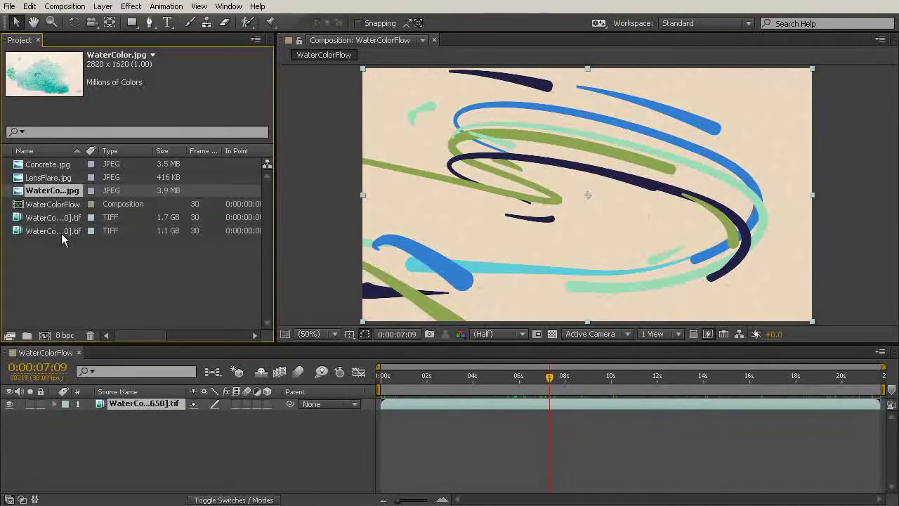
drag(54, 188, 111, 403)
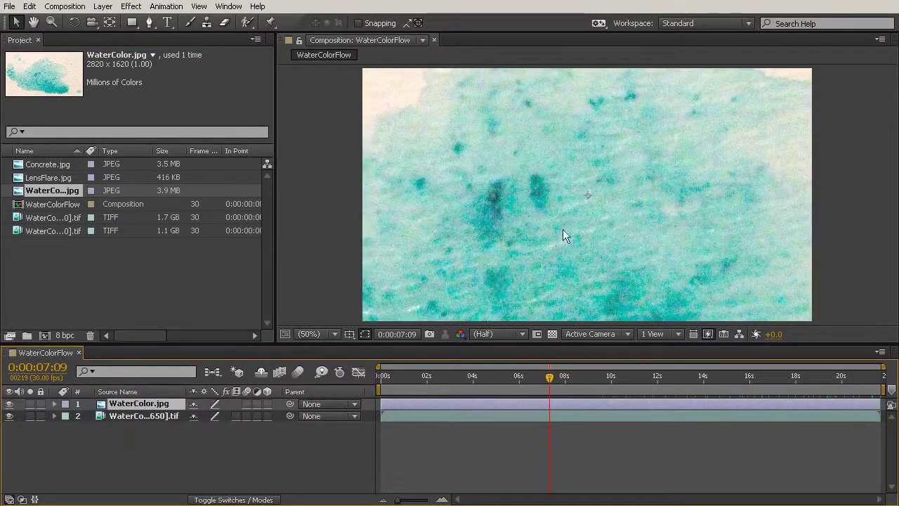
scroll(562, 229, down, 2)
scroll(610, 219, down, 1)
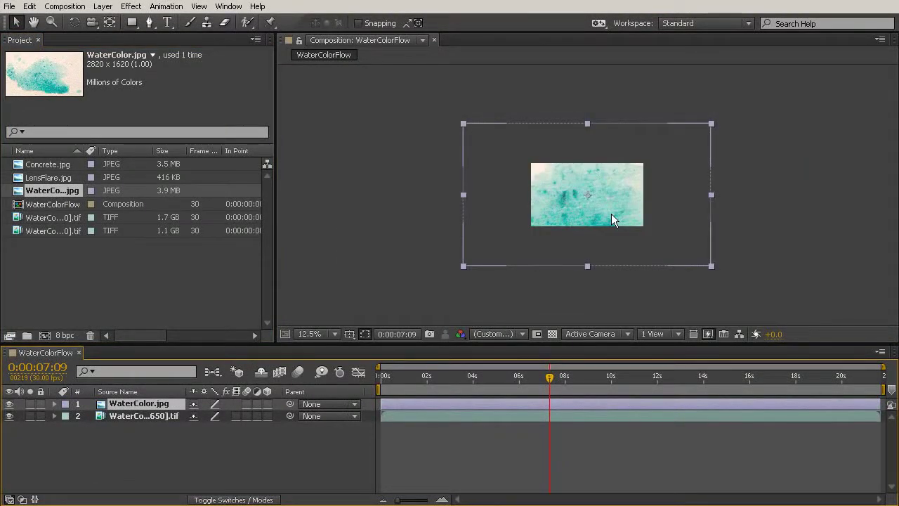
- Move the WaterColor.jpg layer slightly upward so a denser teal area of the texture fills the frame
drag(612, 198, 614, 187)
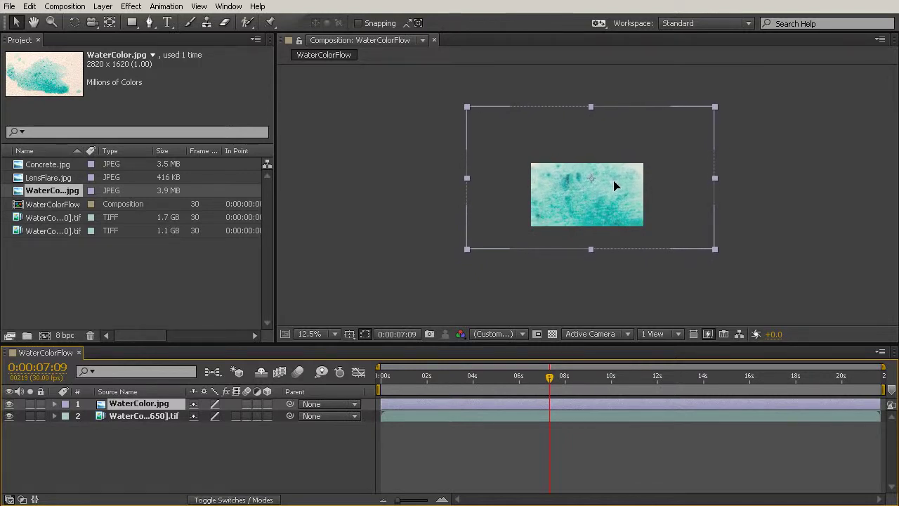
scroll(618, 217, up, 2)
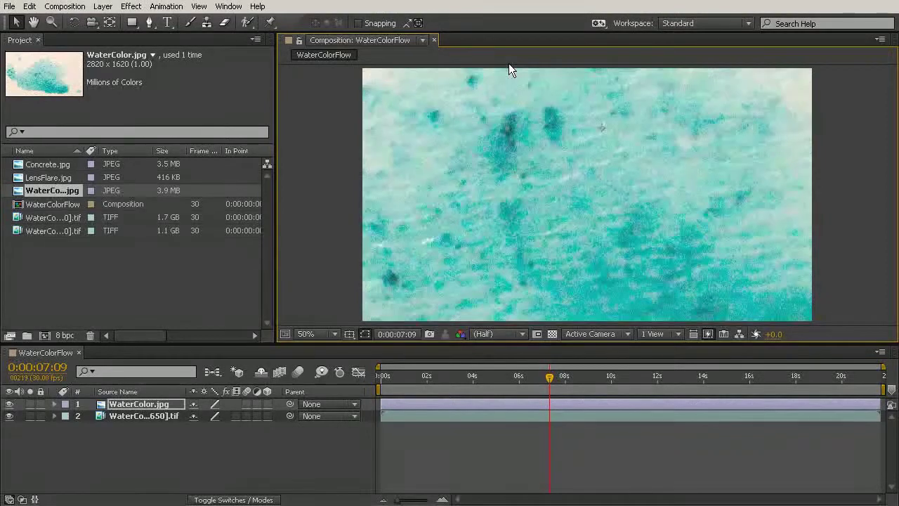
- Create a black (000000) solid layer above WaterColor.jpg in the WaterColorFlow composition
click(104, 7)
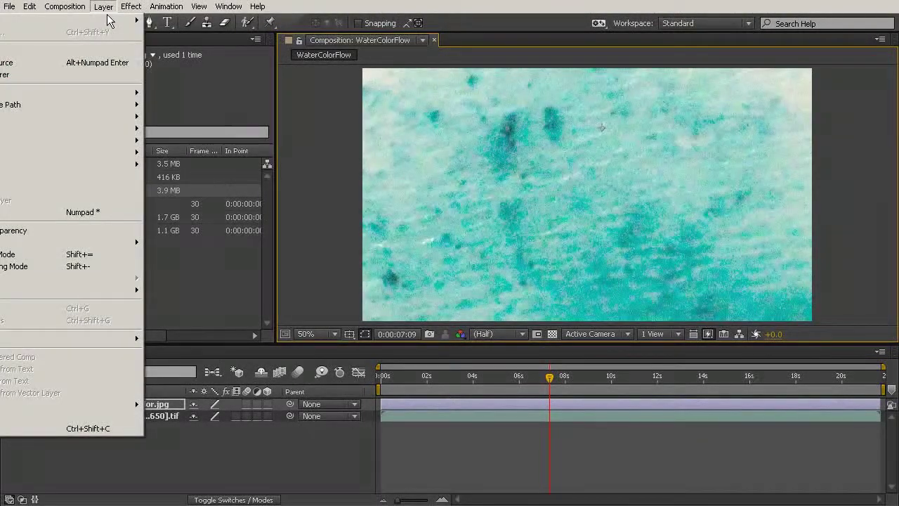
mouse_move(107, 23)
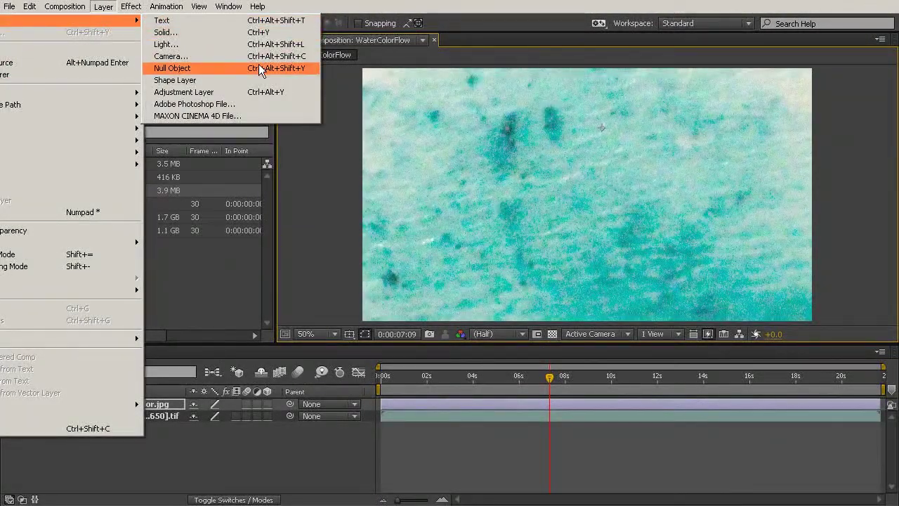
click(250, 33)
click(442, 330)
drag(390, 341, 239, 379)
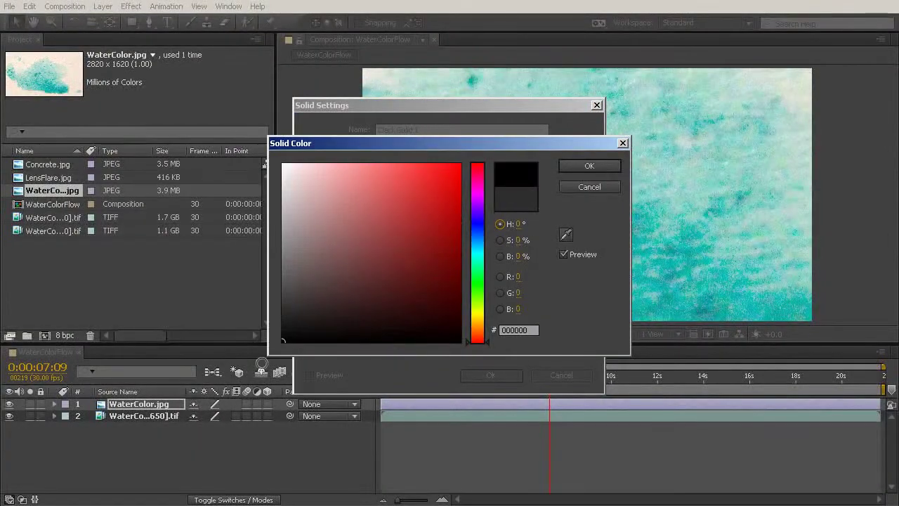
click(589, 166)
click(487, 375)
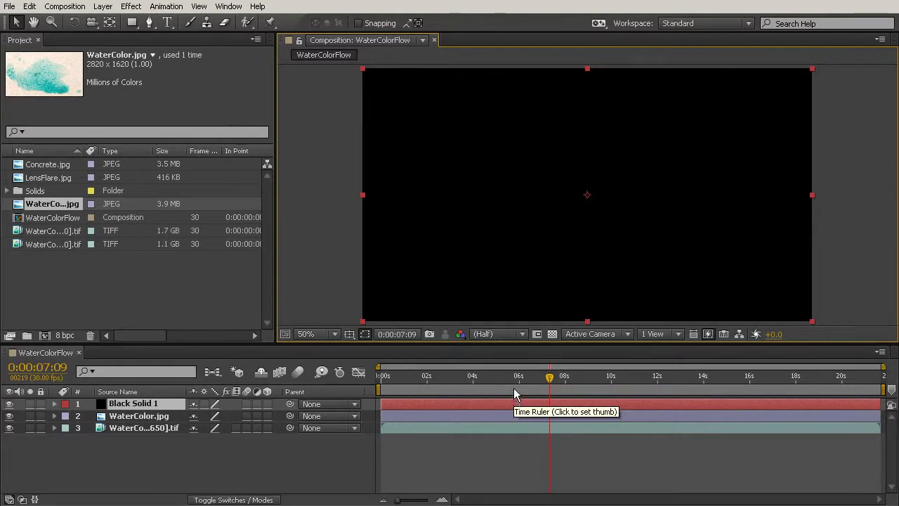
- Find the Turbulent Noise effect and apply it to the black solid, closing the effects browser when done
click(228, 7)
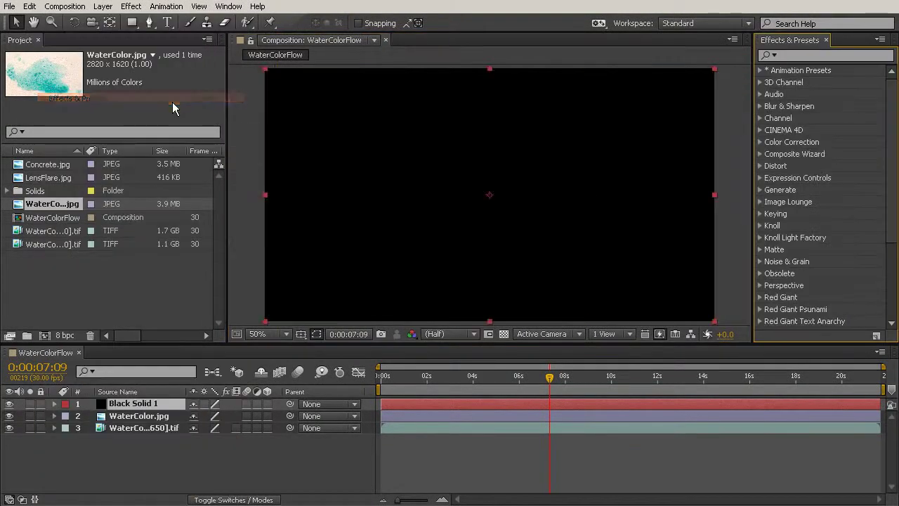
click(172, 100)
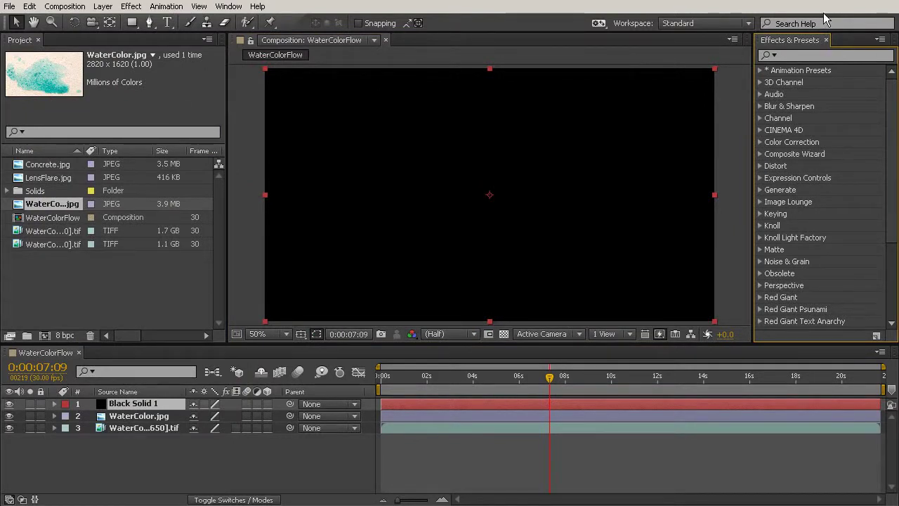
click(786, 54)
text(turbule)
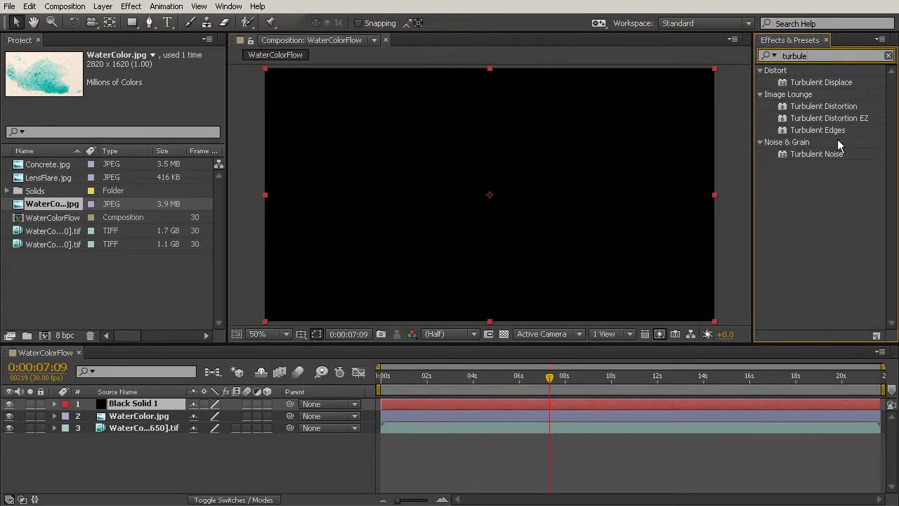
click(811, 156)
drag(811, 158, 553, 151)
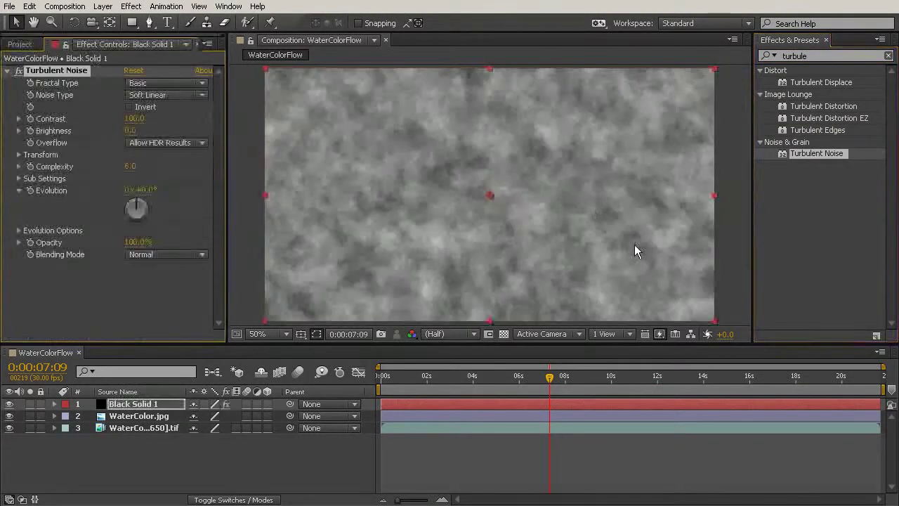
click(822, 42)
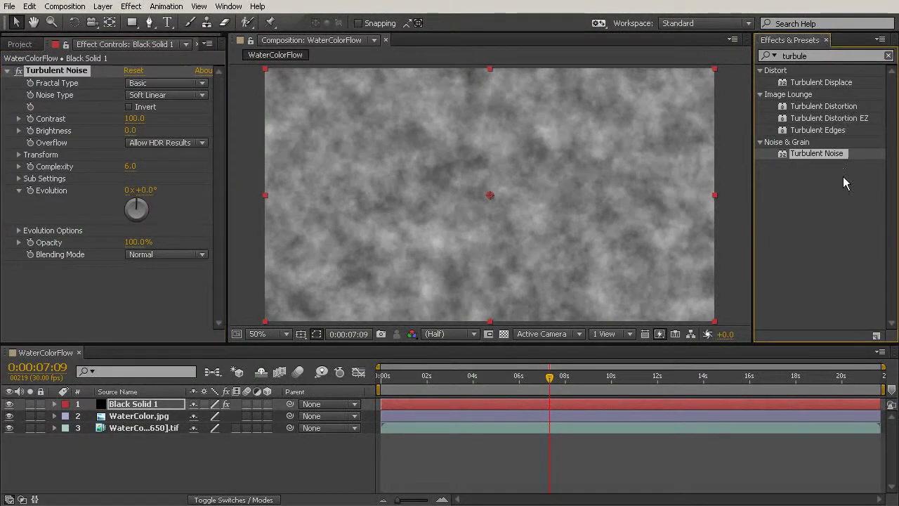
click(828, 41)
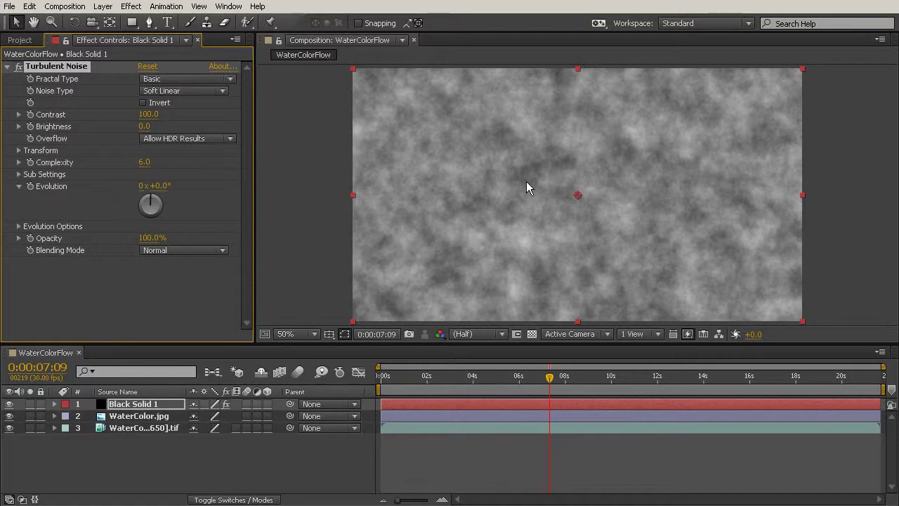
- Set the Turbulent Noise fractal type to Dynamic and keyframe Evolution at 0 revolutions on the first frame
click(183, 81)
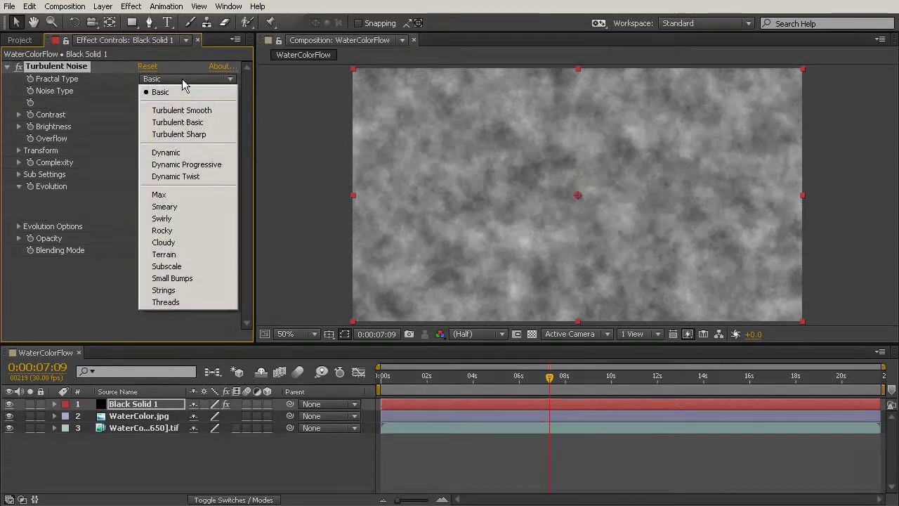
click(184, 153)
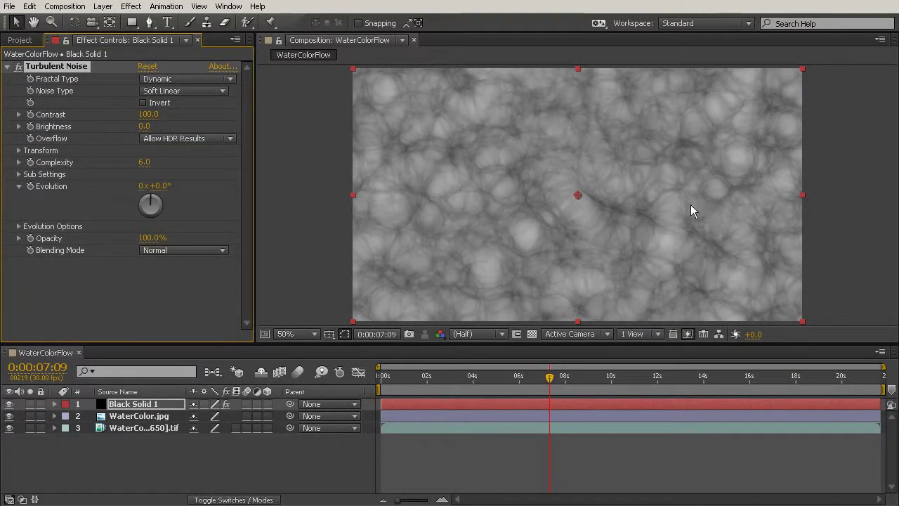
drag(553, 377, 321, 373)
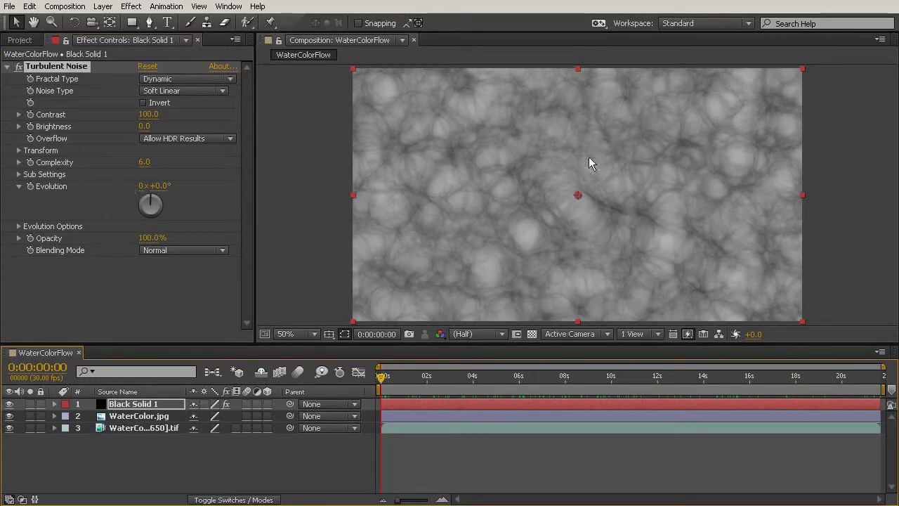
click(28, 187)
click(29, 188)
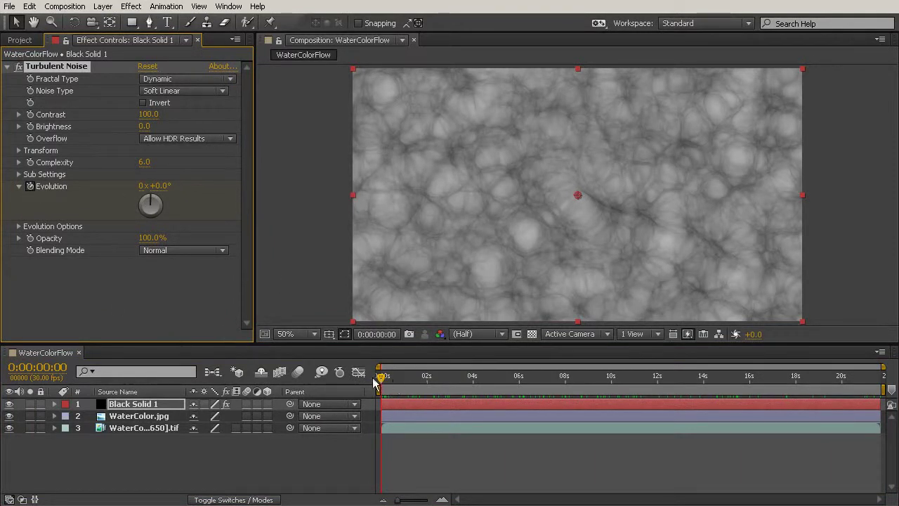
- Keyframe the noise Evolution at 5 revolutions on the last frame, 0:00:21:20, and scrub through the animation to check it
drag(381, 375, 896, 384)
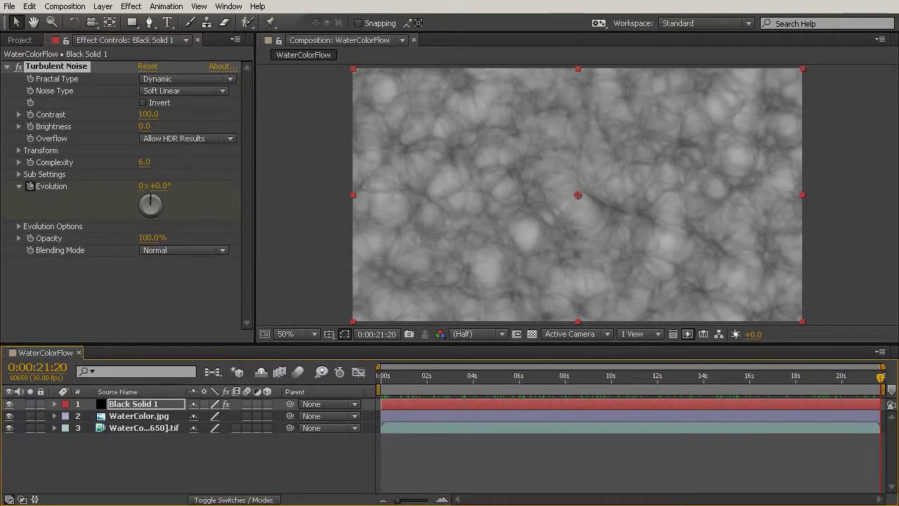
drag(144, 188, 150, 191)
click(145, 188)
text(5)
click(159, 316)
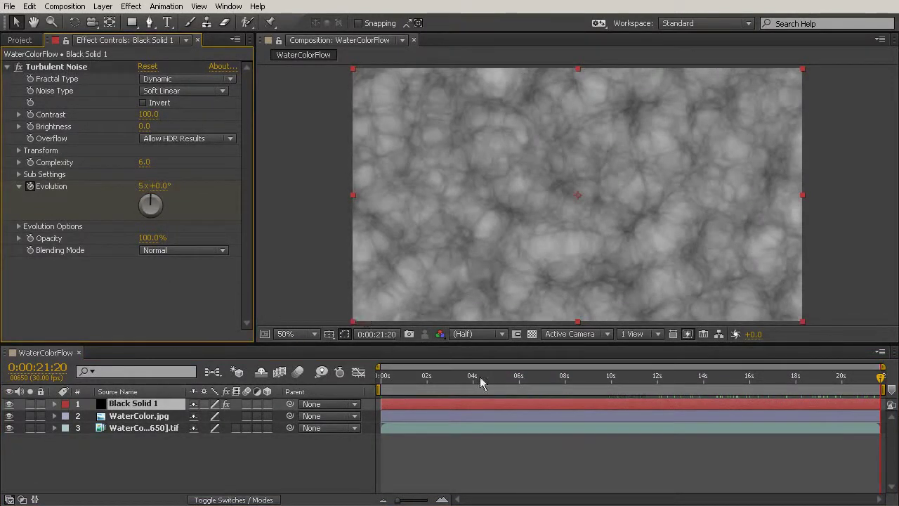
drag(416, 378, 549, 389)
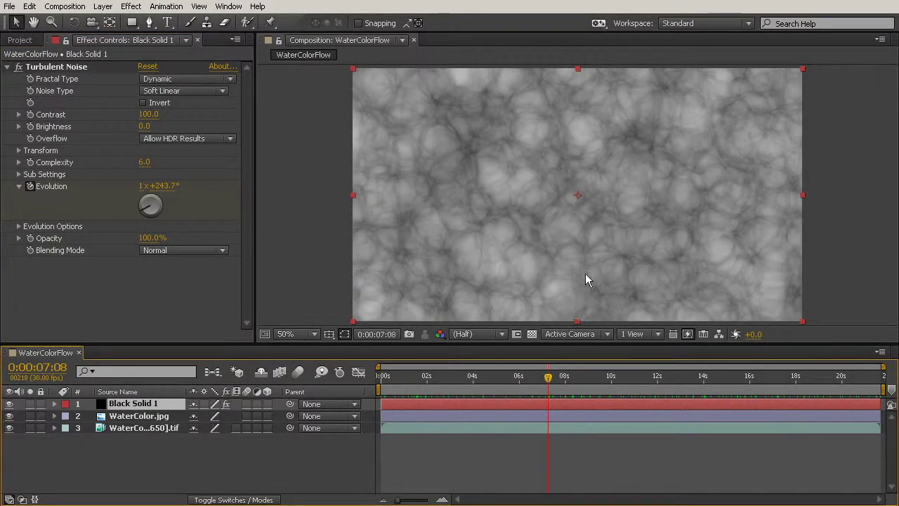
- Set the black solid's blending mode to Multiply and scrub through the timeline to preview the moving texture
click(206, 500)
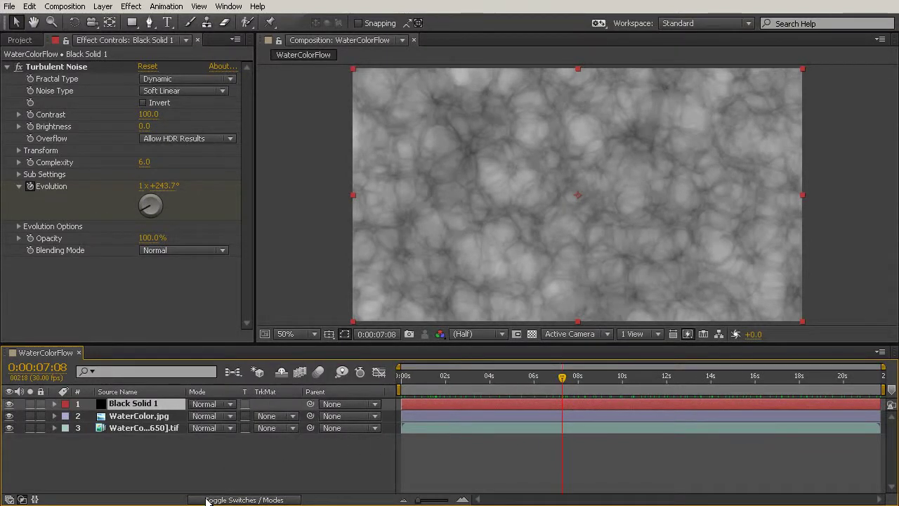
click(219, 404)
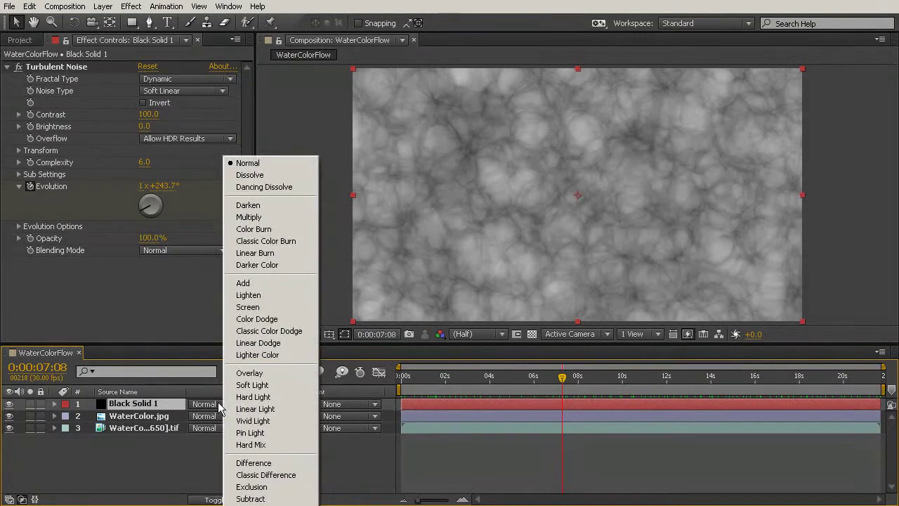
click(271, 217)
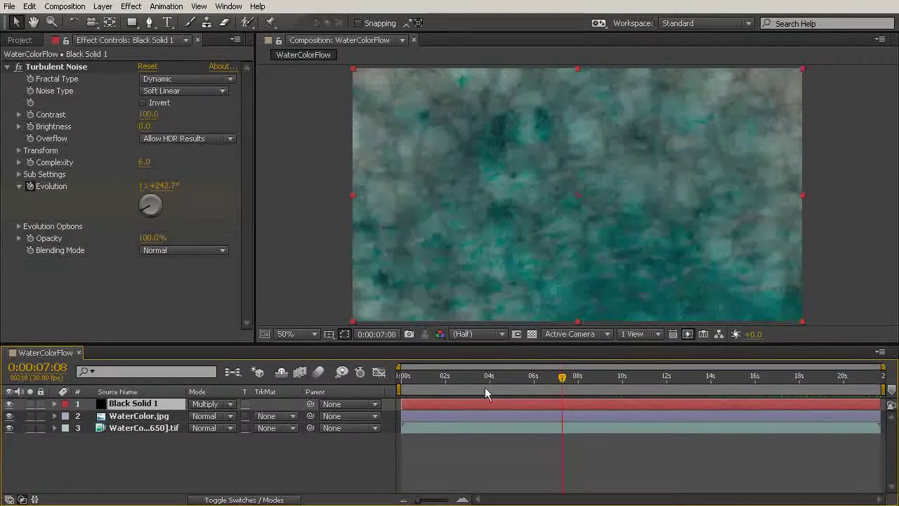
drag(464, 372, 757, 380)
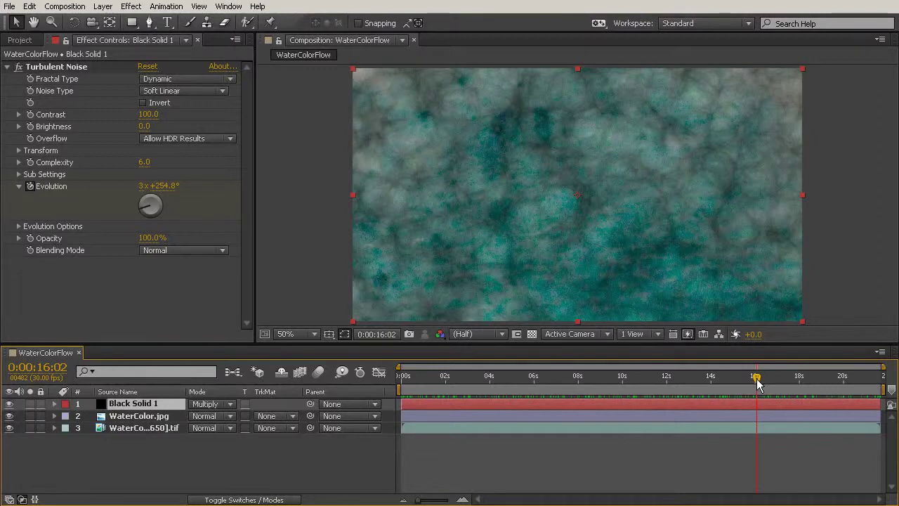
drag(425, 381, 890, 383)
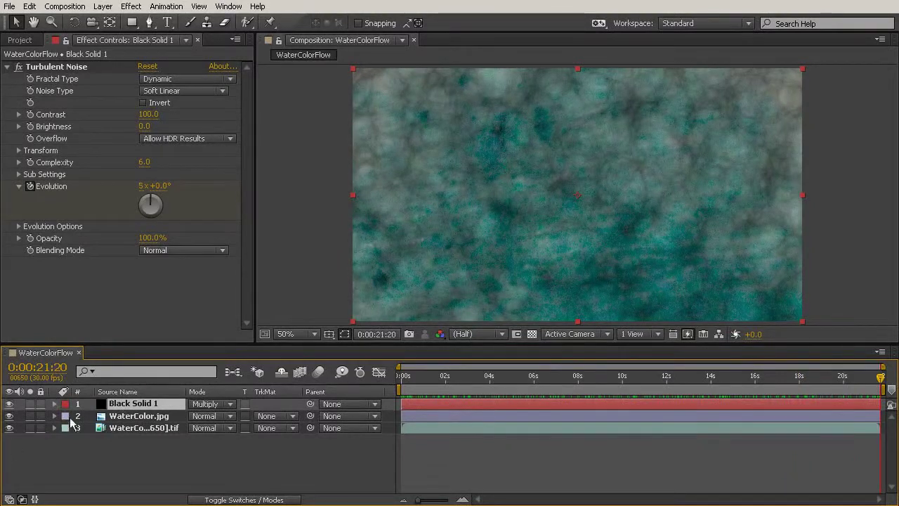
- Briefly hide the black solid and WaterColor.jpg layers to view the rendered sequence, and show both layers again
click(10, 404)
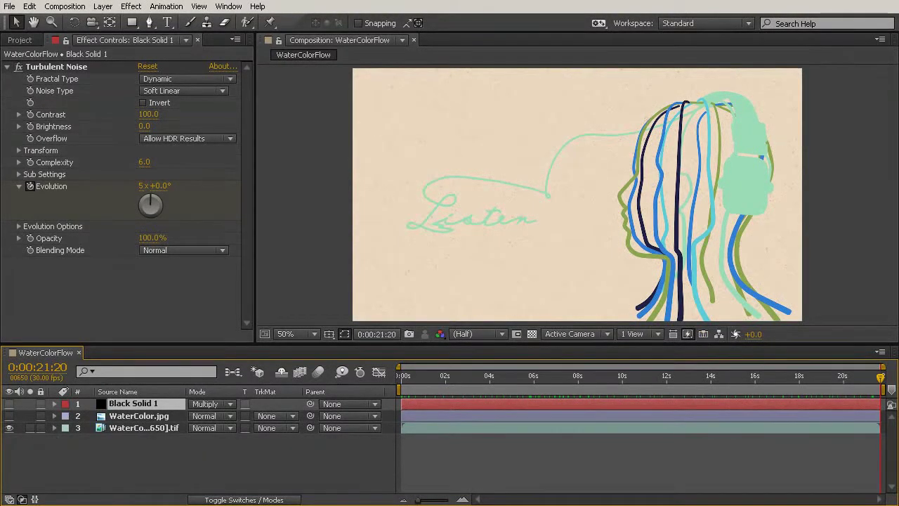
click(9, 404)
click(9, 416)
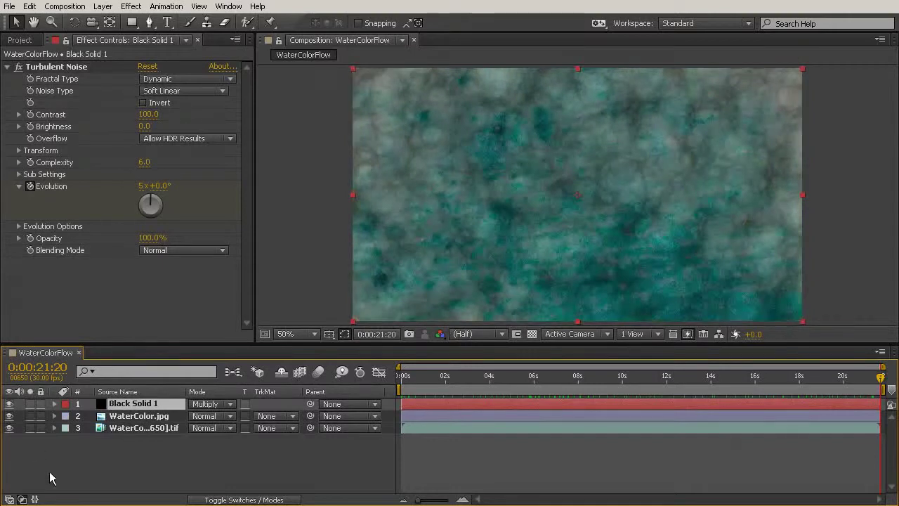
- Widen the project's Name column and add the object buffer sequence as a layer between WaterColor.jpg and the regular TIFF sequence
click(22, 41)
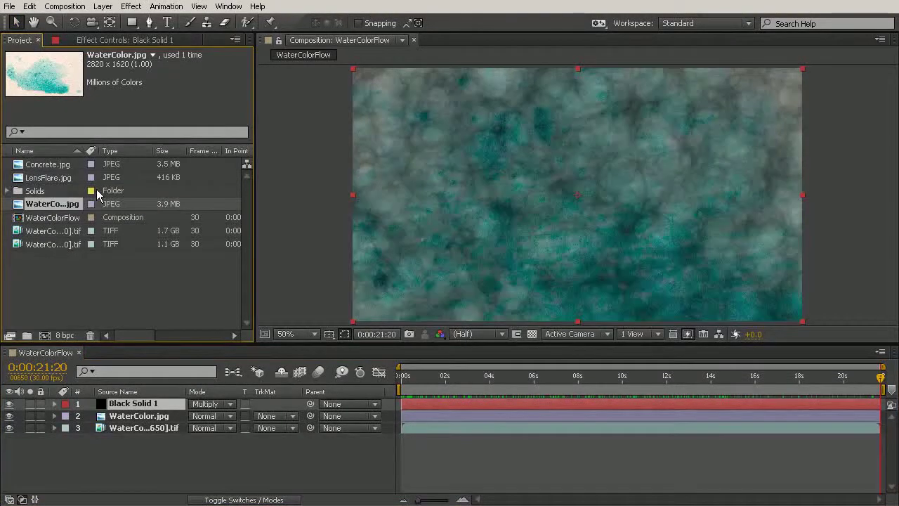
click(85, 148)
drag(84, 149, 141, 159)
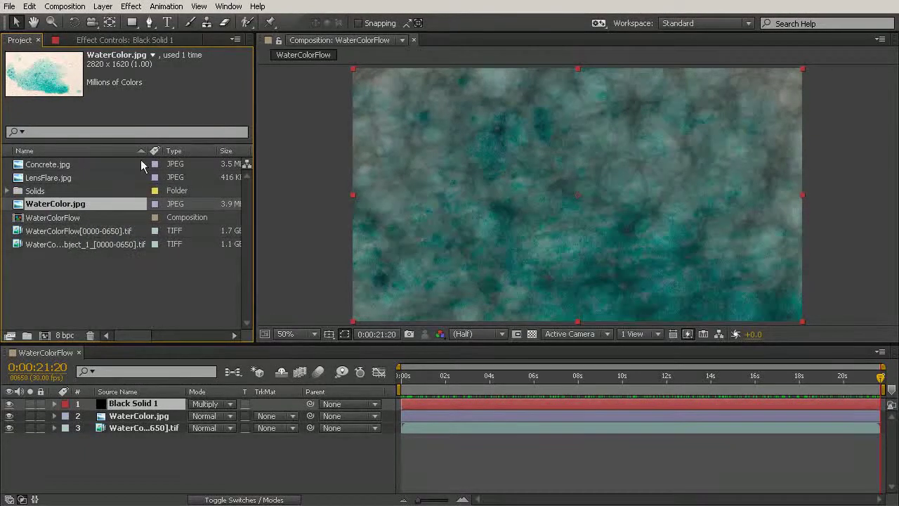
click(59, 243)
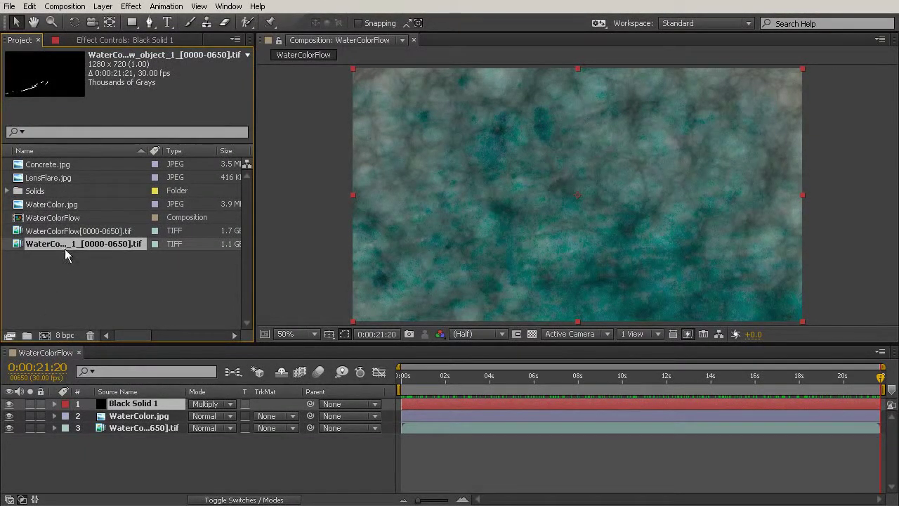
drag(82, 353, 87, 424)
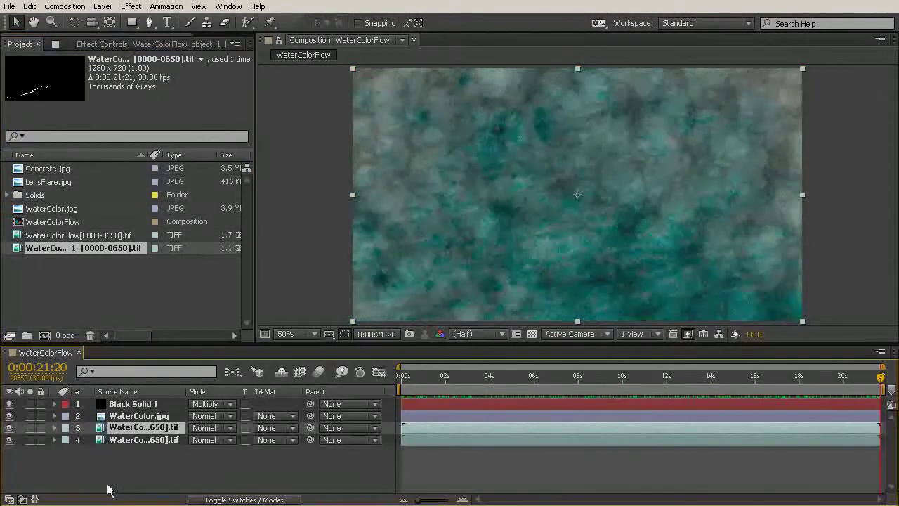
- Hide the Black Solid 1 and WaterColor.jpg layers to view the object buffer sequence on its last frame
click(142, 439)
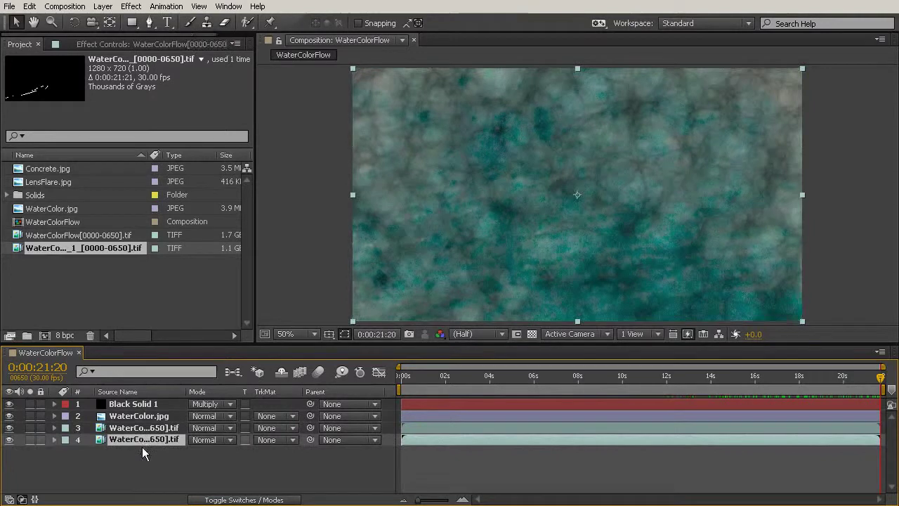
click(9, 403)
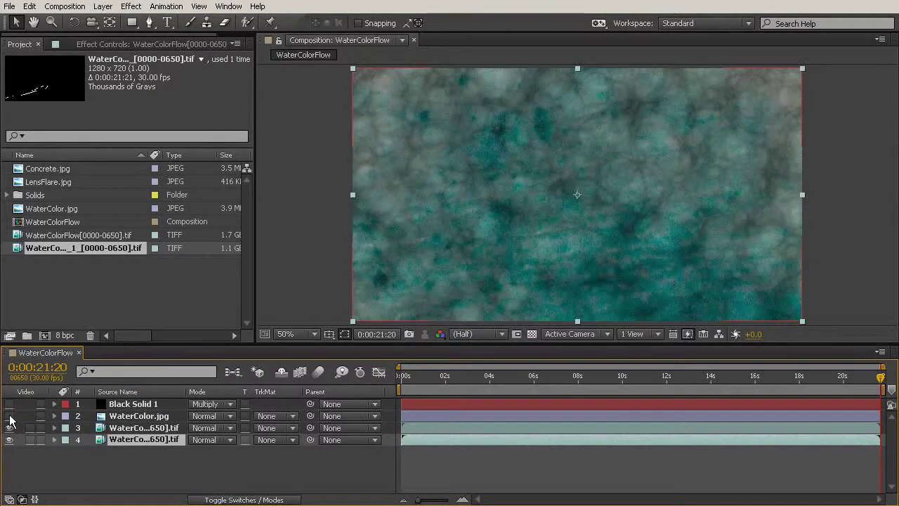
click(9, 416)
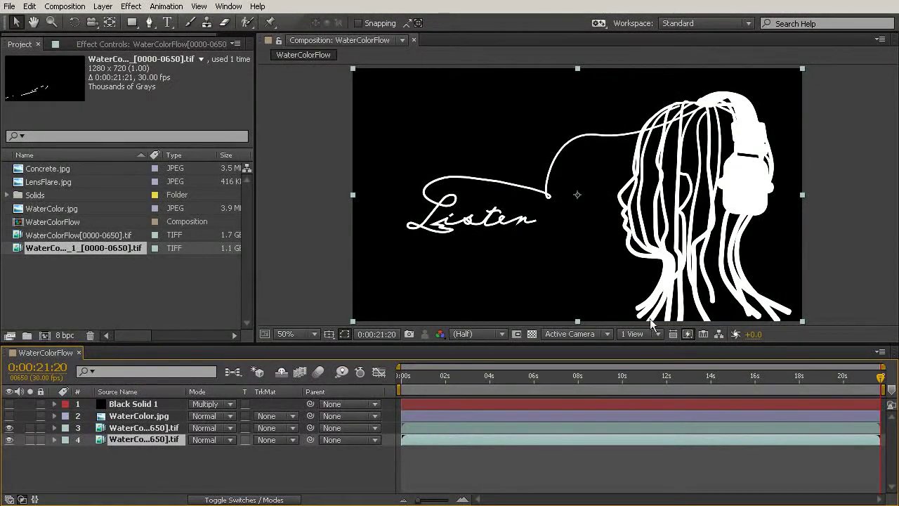
mouse_move(881, 379)
mouse_down()
mouse_move(721, 400)
mouse_move(425, 393)
mouse_move(334, 381)
mouse_move(557, 400)
mouse_move(881, 393)
mouse_up()
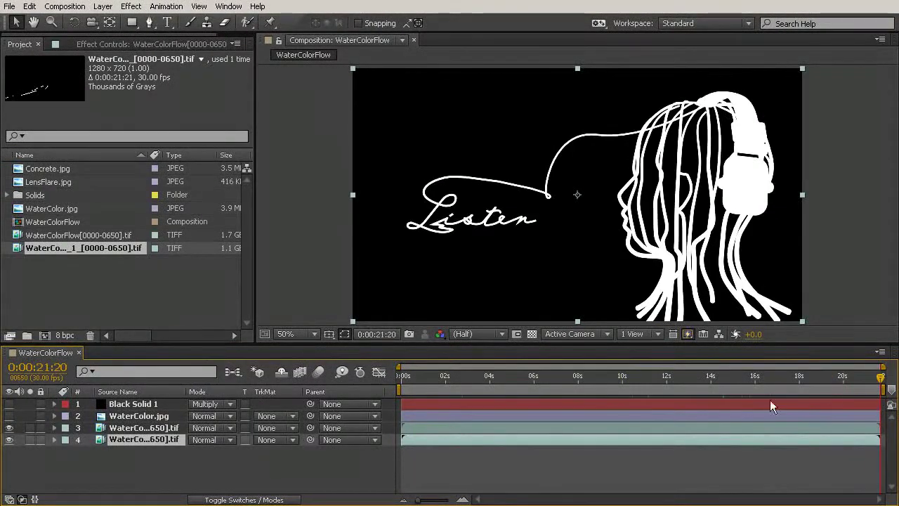
- Try the object buffer as a Luma Matte on the regular TIFF sequence and scrub back to 0:00:04:20 to check it
click(269, 439)
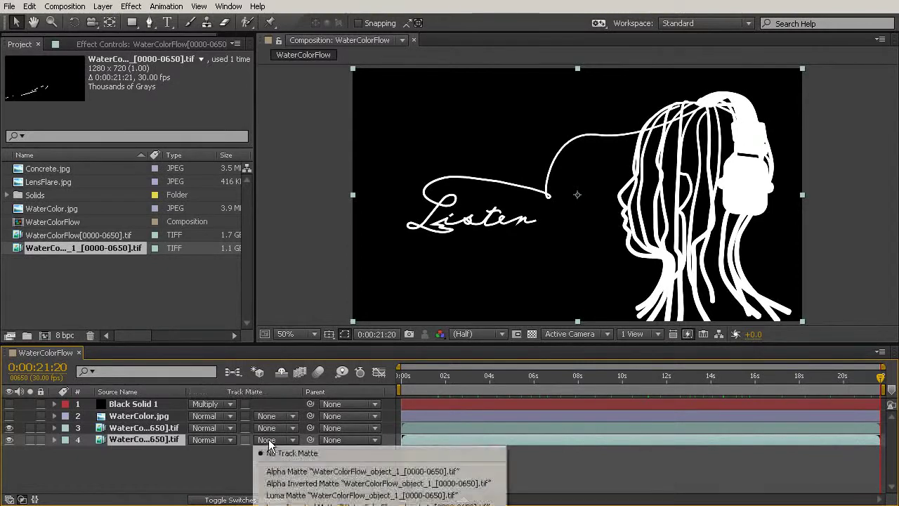
click(280, 498)
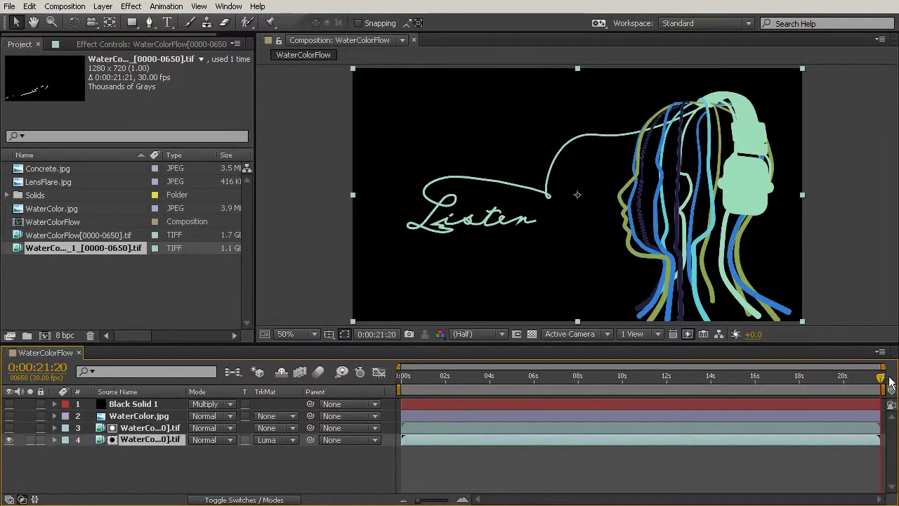
drag(881, 377, 496, 387)
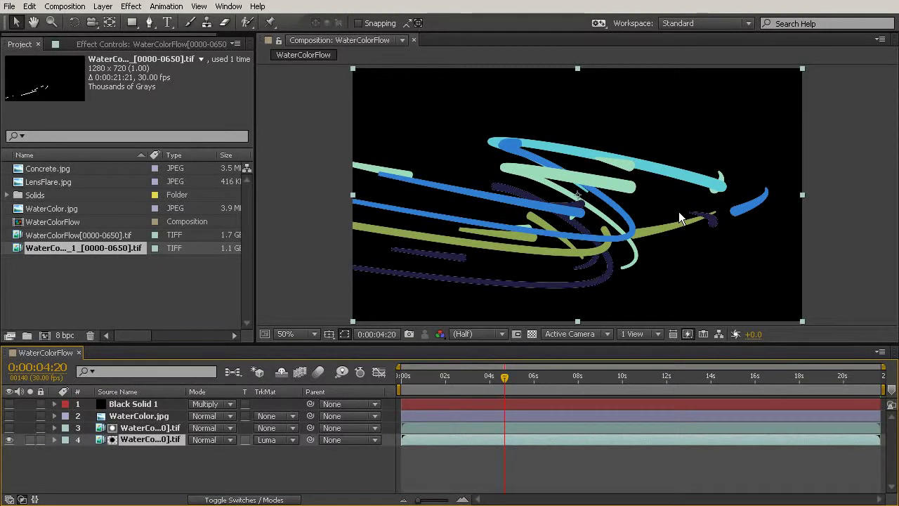
click(141, 405)
click(136, 415)
click(136, 405)
click(135, 416)
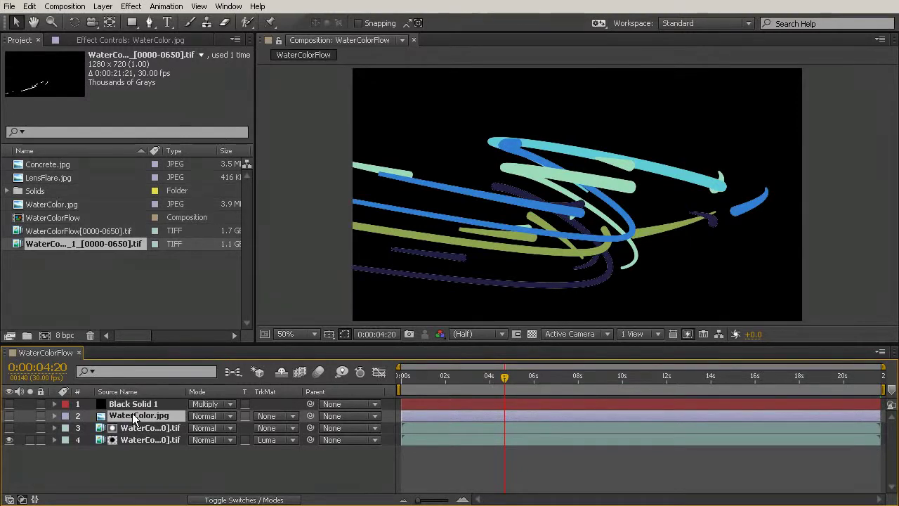
click(137, 429)
click(137, 438)
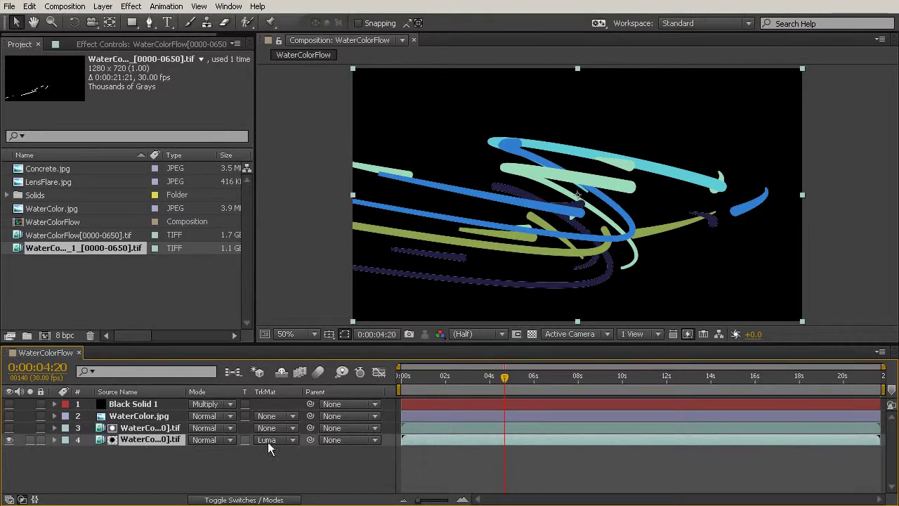
- Remove the track matte from the regular TIFF sequence
click(165, 428)
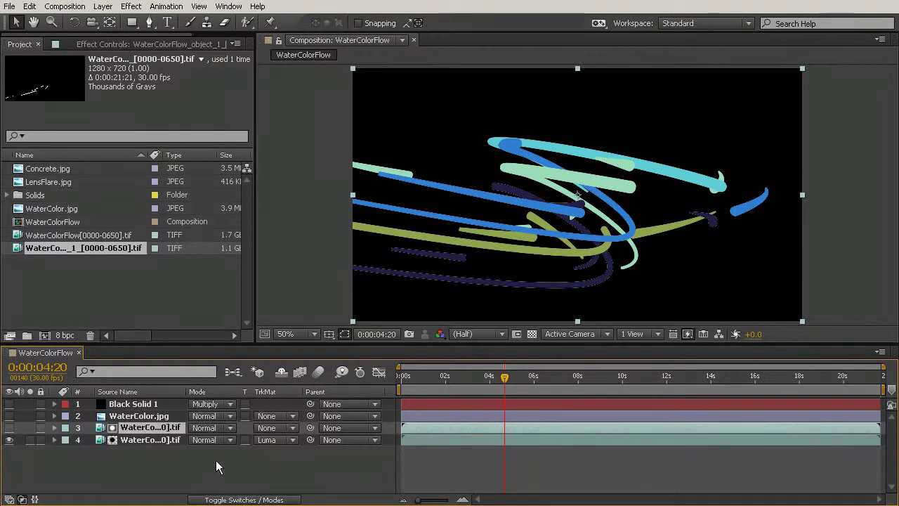
click(269, 439)
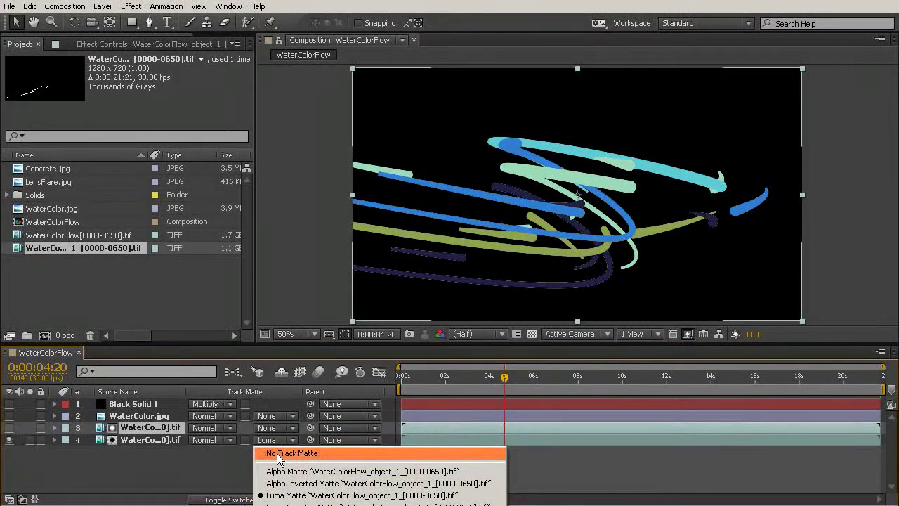
click(277, 453)
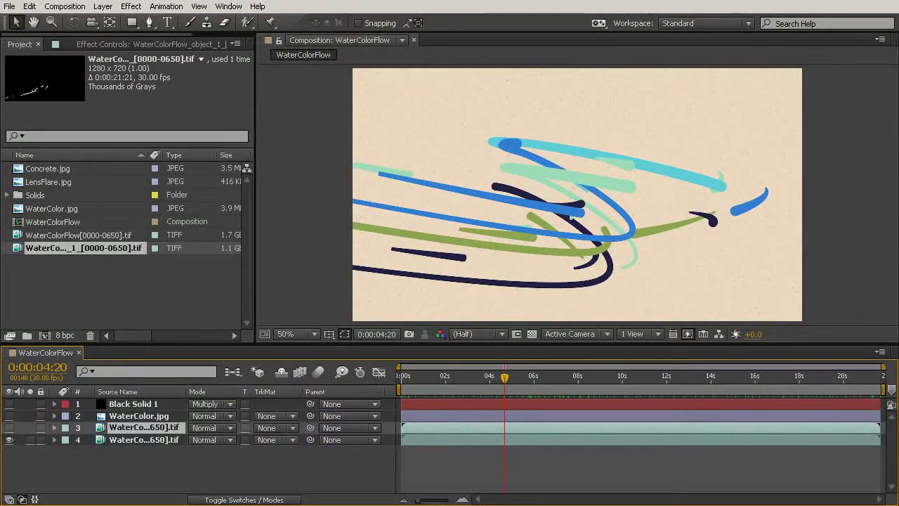
- Move the object buffer layer to the top of the layer stack and make all the hidden layers visible
click(9, 427)
drag(126, 427, 135, 403)
drag(9, 415, 11, 430)
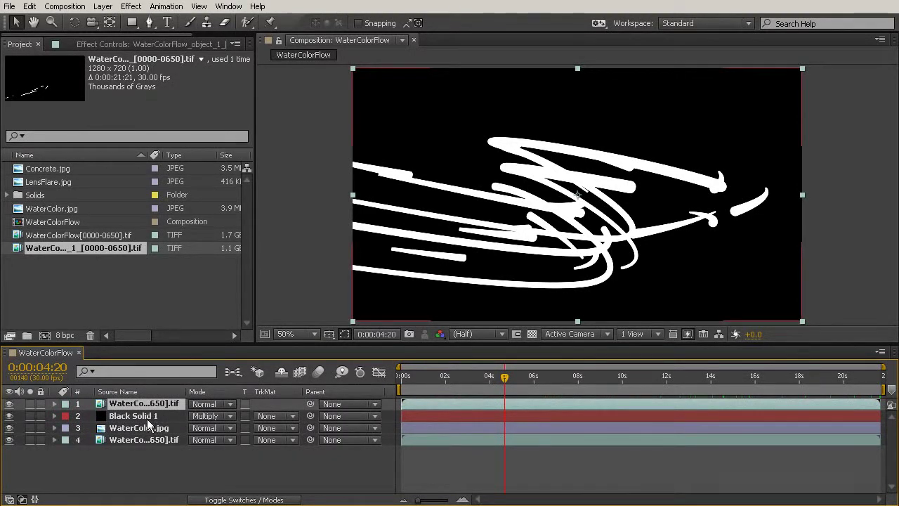
- Hide the object buffer layer and pre-compose Black Solid 1 and WaterColor.jpg as WaterColorMove, moving all attributes into the new composition
click(123, 418)
click(9, 404)
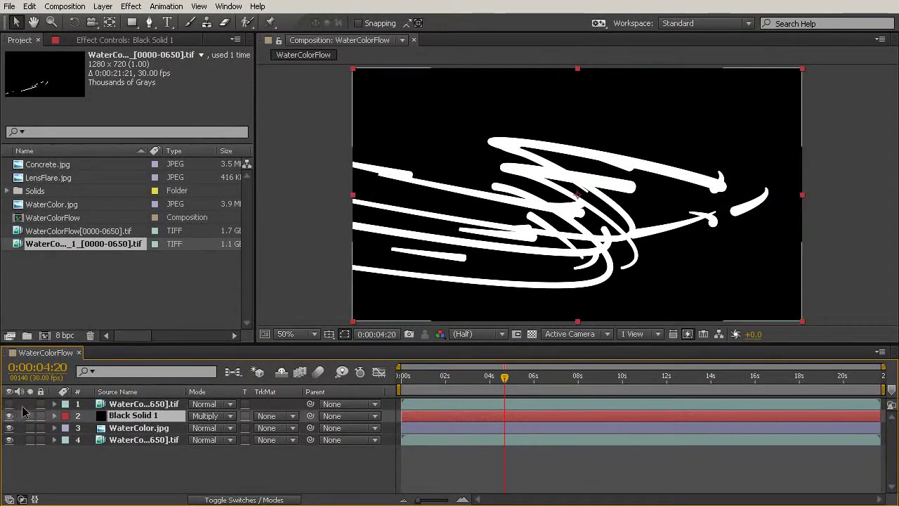
click(134, 428)
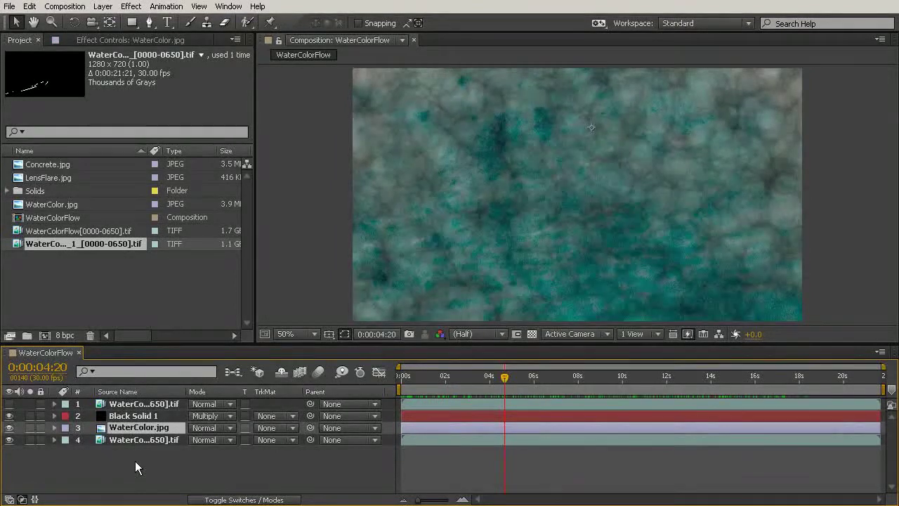
ctrl+click(127, 415)
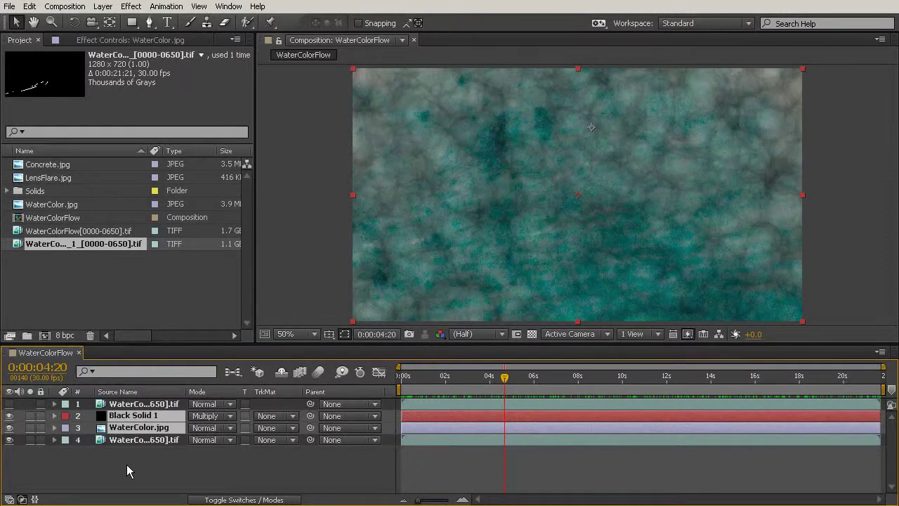
key(ctrl+shift+c)
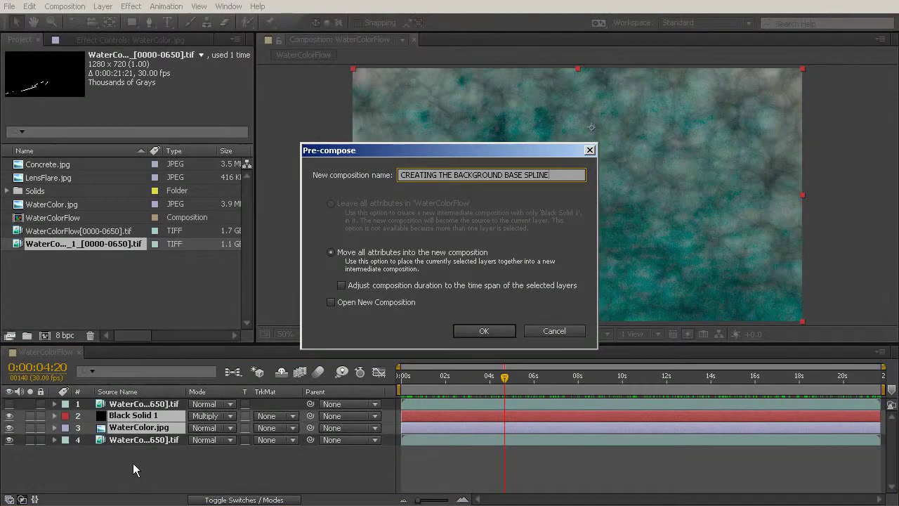
drag(555, 175, 325, 179)
text(Wat)
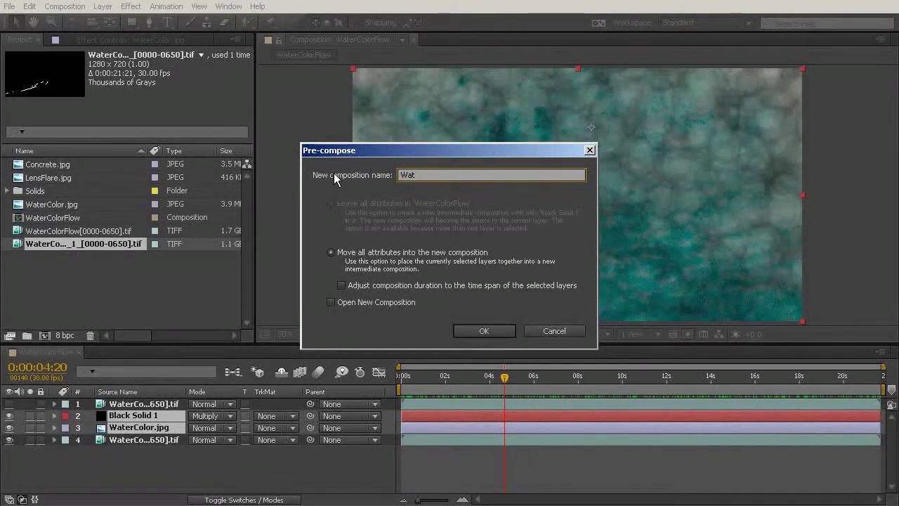
text(erColorMove)
click(484, 331)
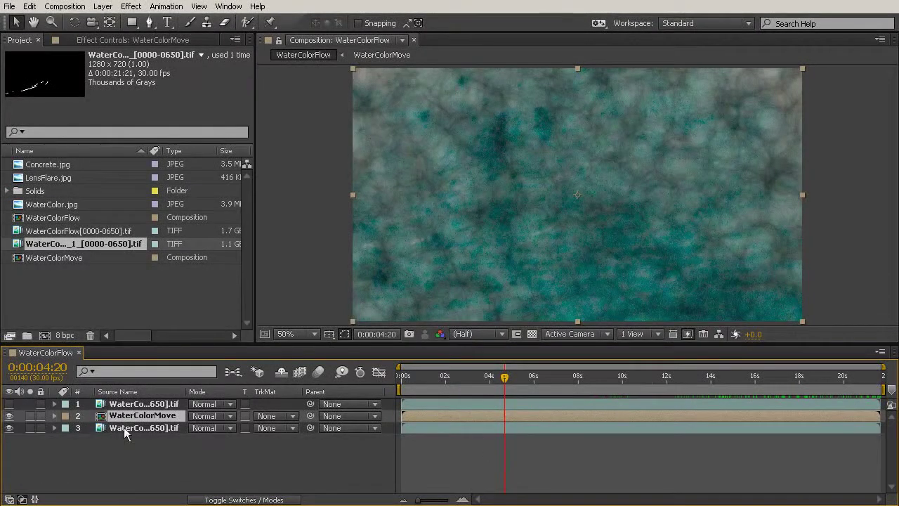
- Toggle the WaterColorMove layer's visibility to compare the watercolor texture with the rendered sequence beneath it
click(9, 416)
click(9, 416)
click(10, 417)
click(9, 416)
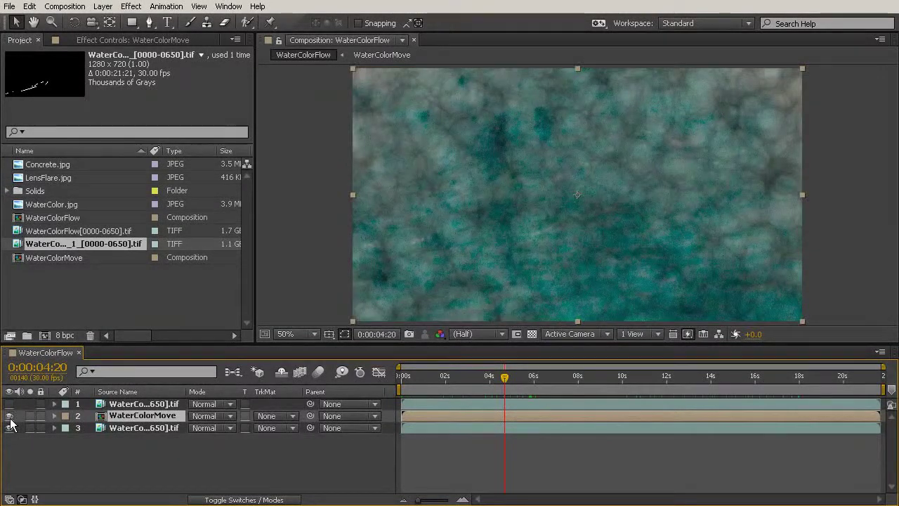
- Show the object buffer layer, look inside the WaterColorMove composition, and return to the WaterColorFlow composition
click(9, 404)
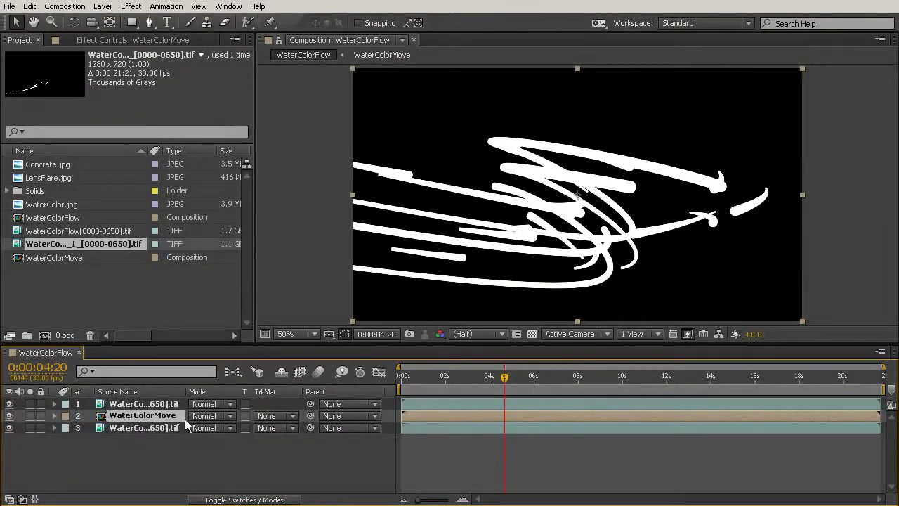
double_click(116, 416)
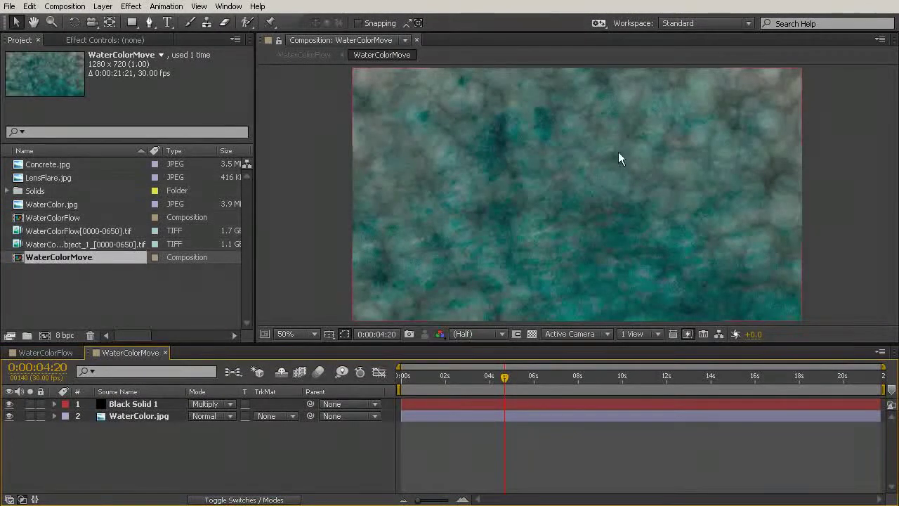
click(44, 353)
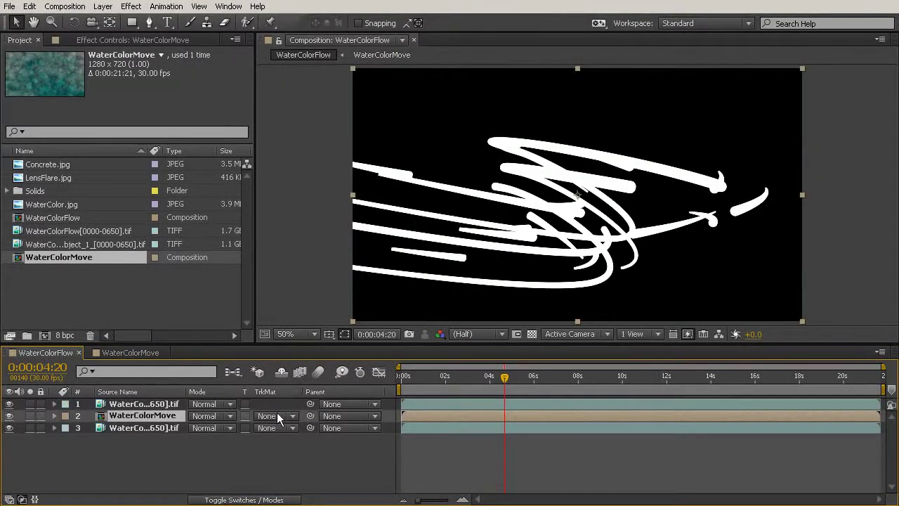
- Set WaterColorMove's track matte to Luma Matte using the object buffer sequence, and scrub to 0:00:08:07 to check the textured strokes
click(278, 417)
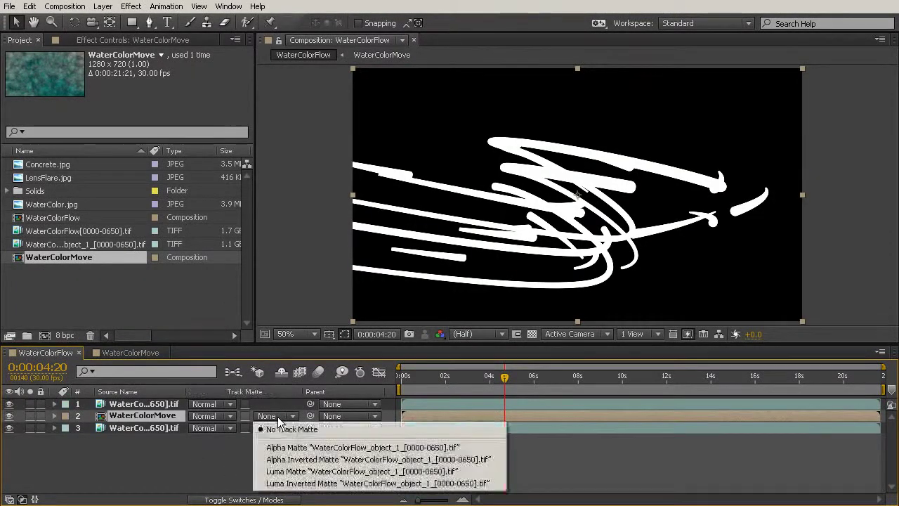
click(358, 474)
drag(515, 381, 653, 379)
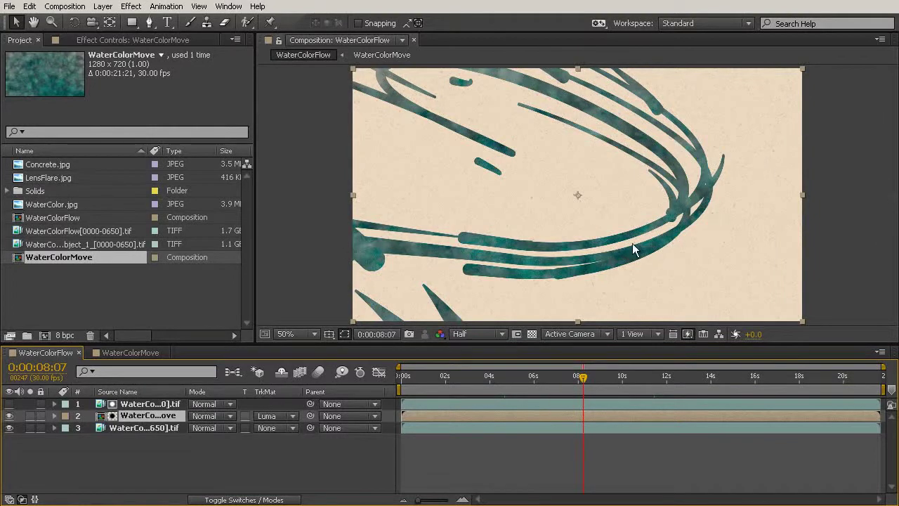
- Set the WaterColorMove layer's blending mode to Overlay and preview the result up to 0:00:11:27
click(210, 417)
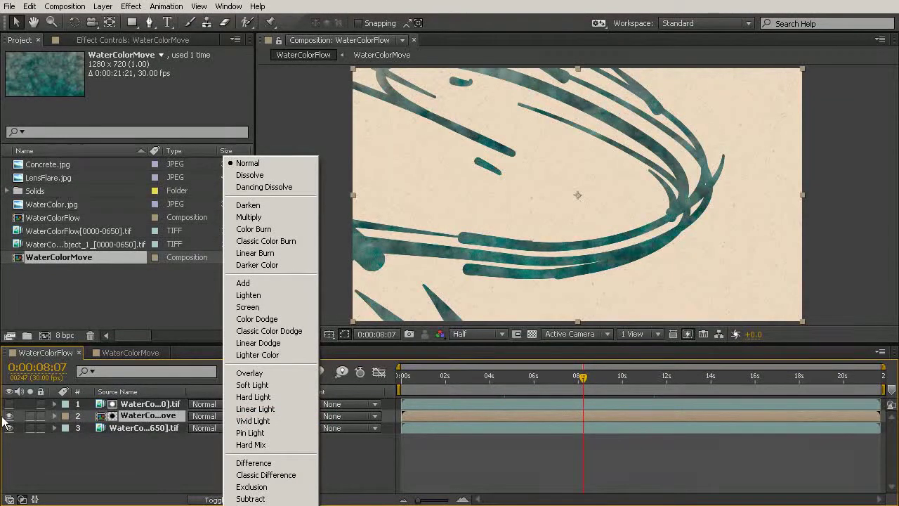
click(243, 372)
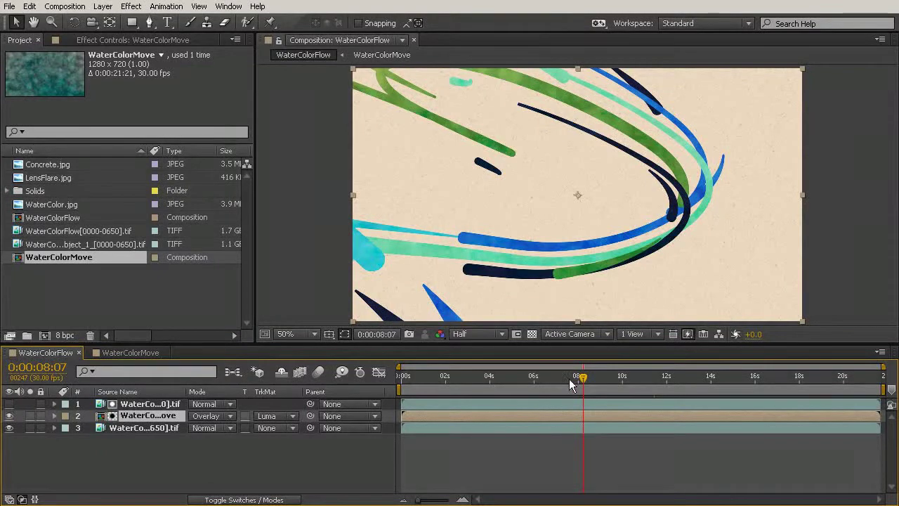
drag(583, 379, 642, 379)
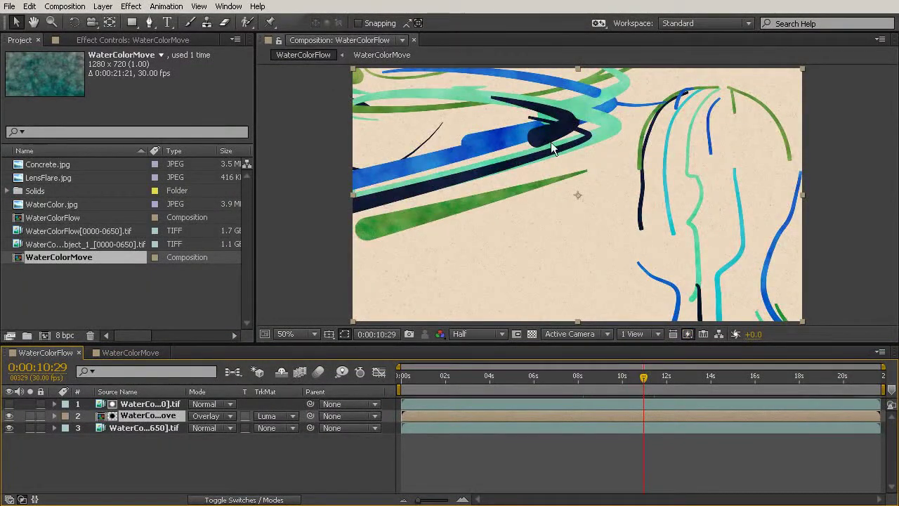
drag(644, 377, 665, 378)
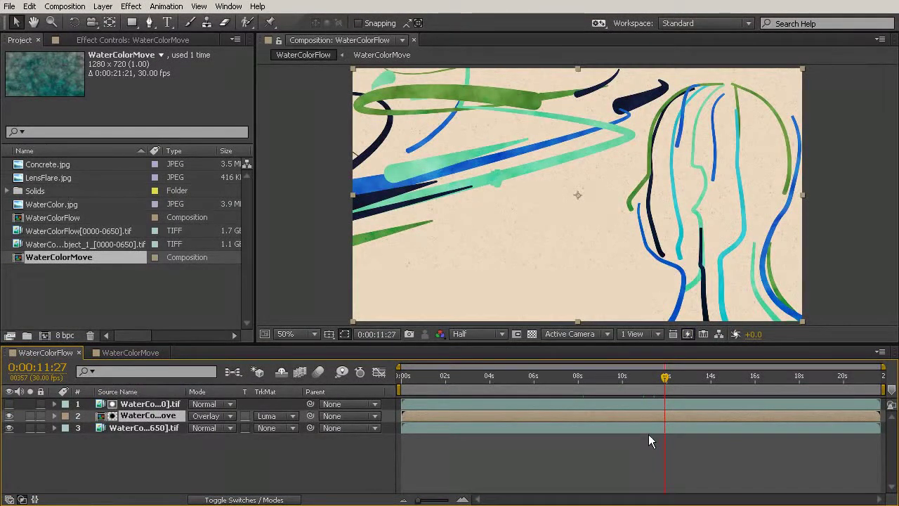
- Set the composition preview resolution to Full and scrub forward to 0:00:18:17 to inspect the texture
click(467, 336)
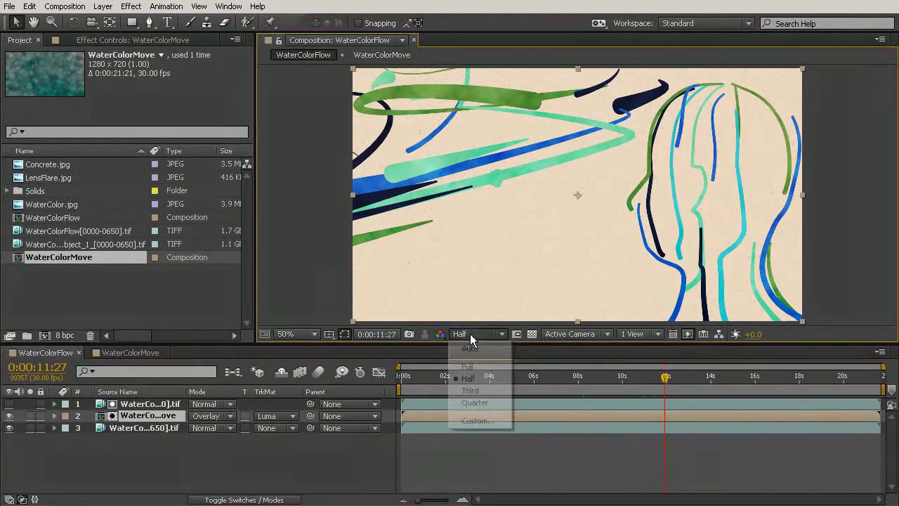
click(476, 365)
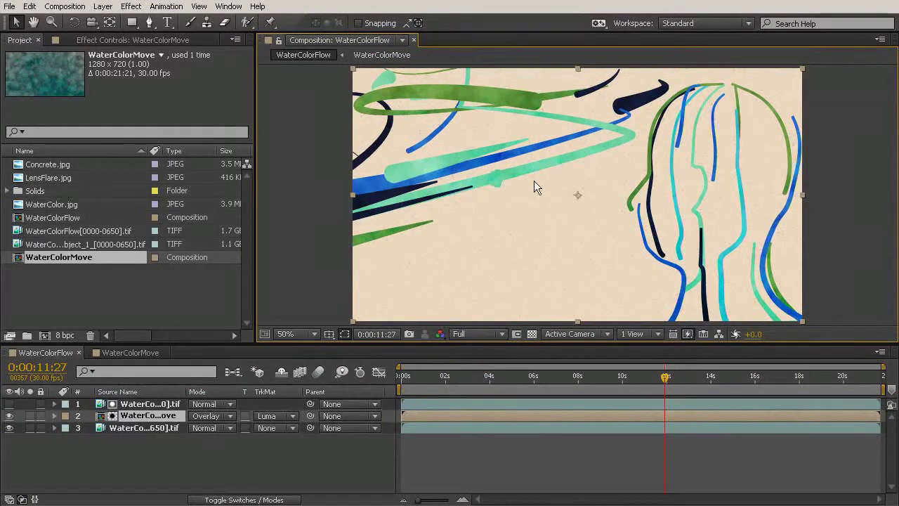
drag(667, 377, 793, 384)
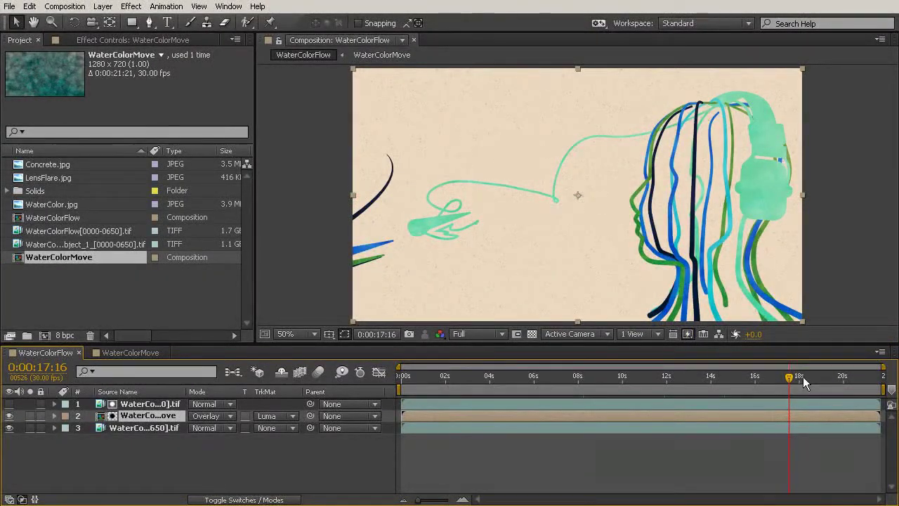
drag(789, 376, 812, 378)
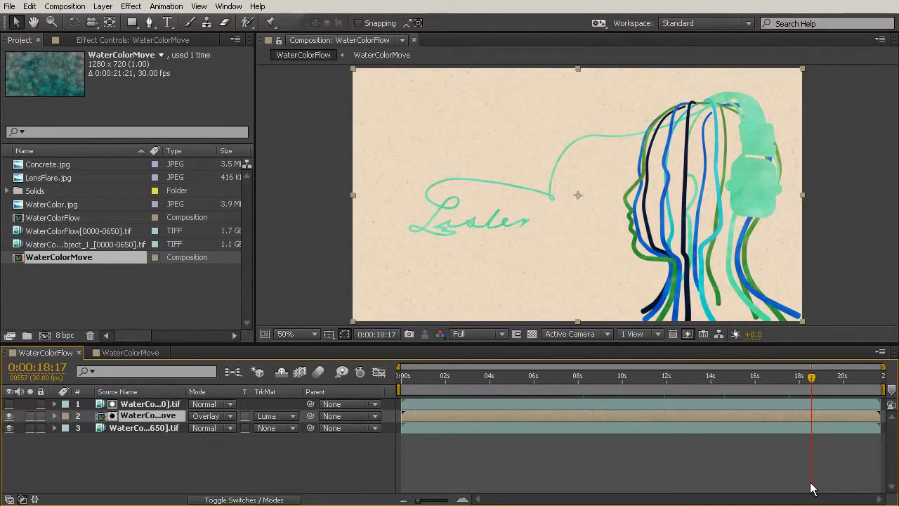
- Deselect the layers and add Concrete.jpg to the WaterColorFlow composition as the top layer
click(811, 488)
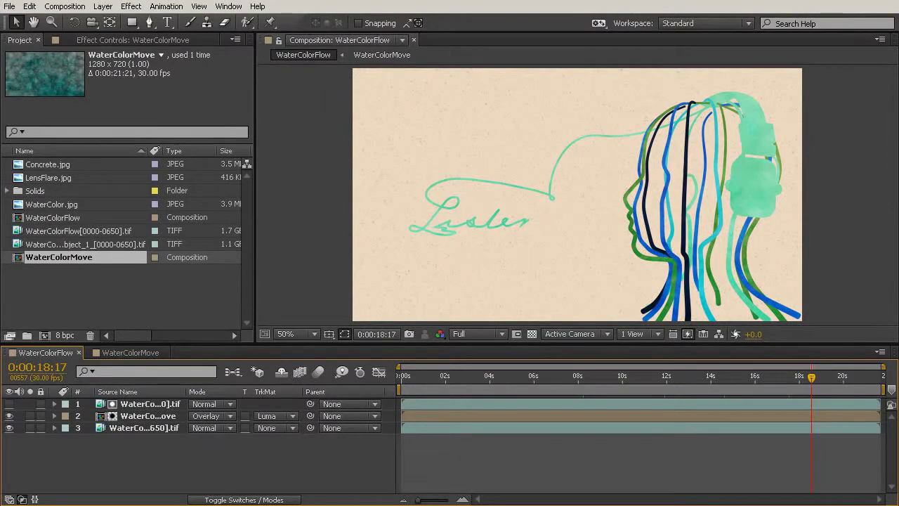
click(49, 163)
drag(40, 164, 130, 421)
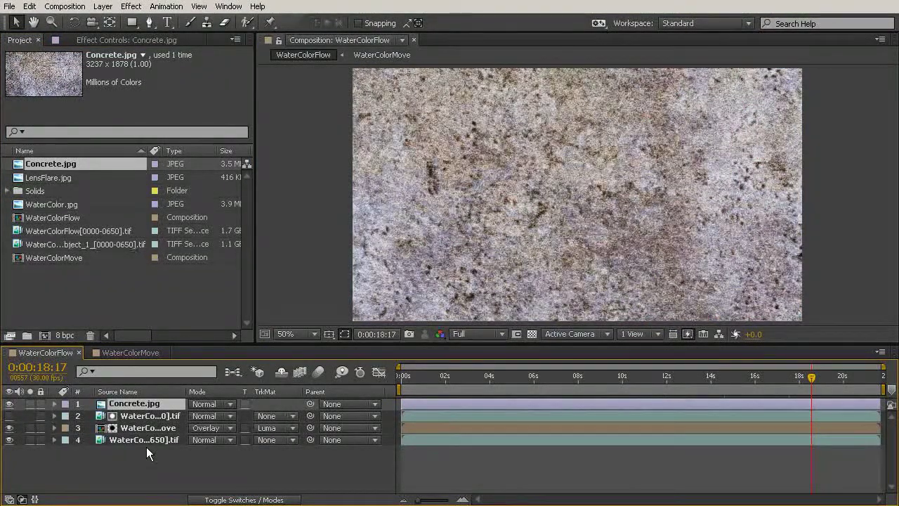
- Set the Concrete.jpg layer's blending mode to Overlay and its opacity to 29%, and scrub back to 0:00:00:00 to check the texture
click(211, 405)
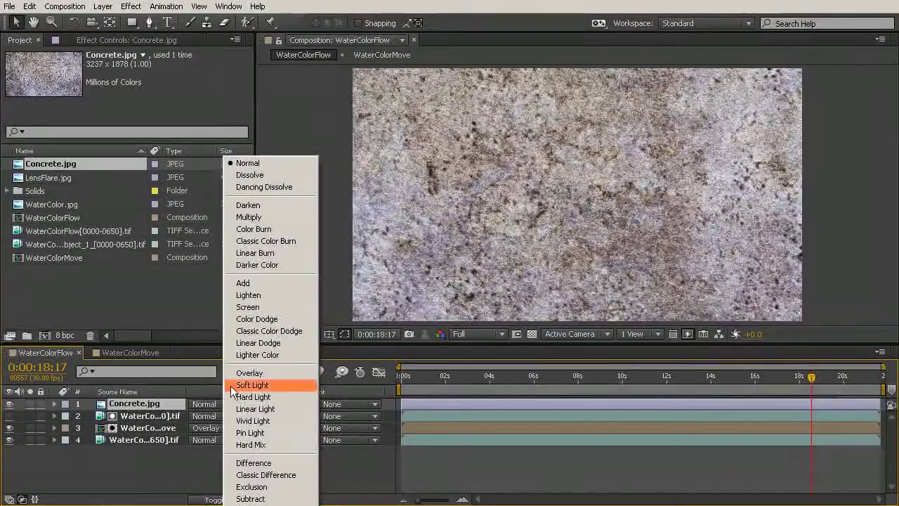
click(249, 372)
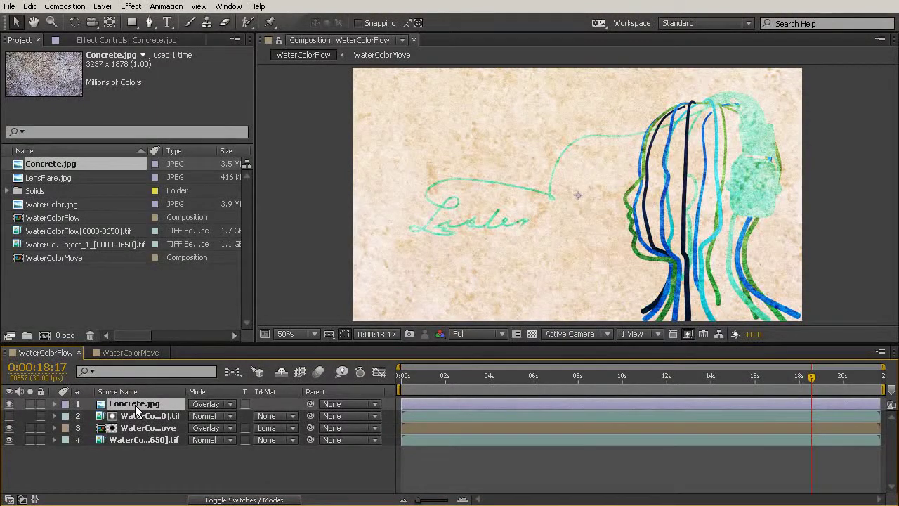
key(t)
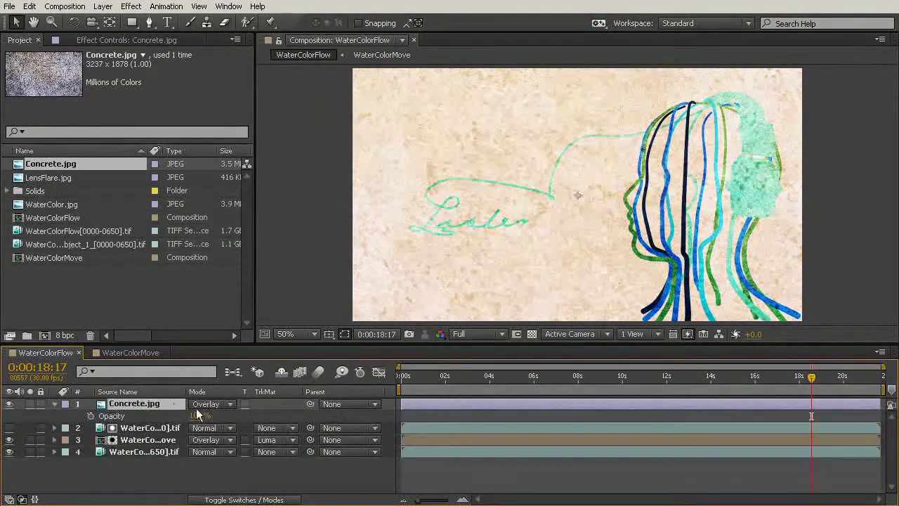
mouse_move(202, 419)
mouse_down()
mouse_move(174, 427)
mouse_move(199, 415)
mouse_up()
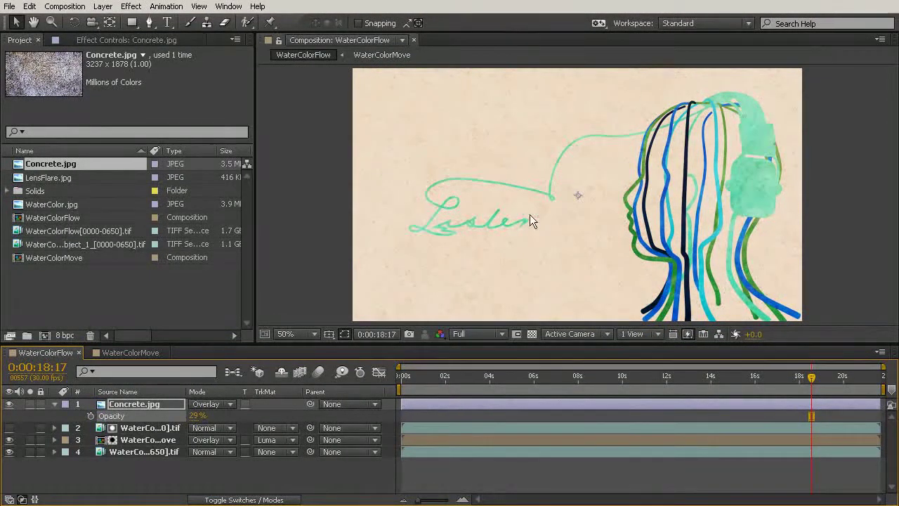
drag(468, 375, 489, 383)
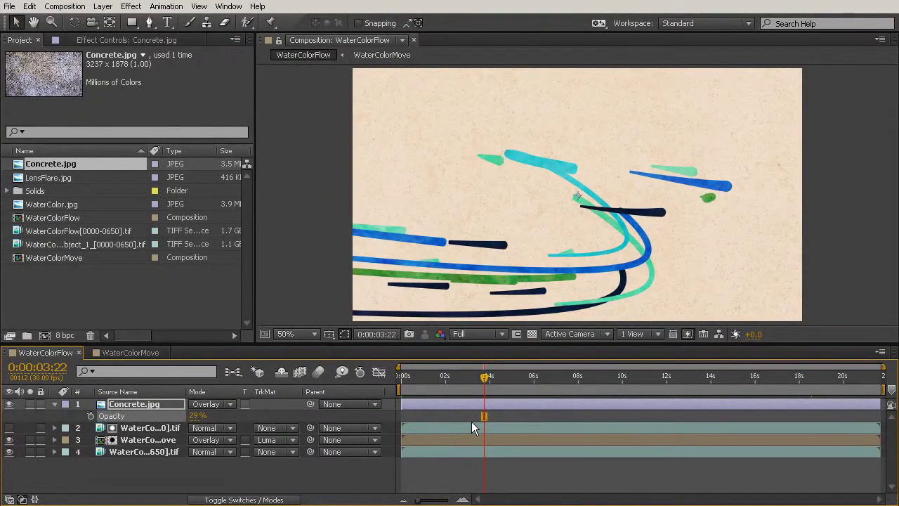
drag(419, 377, 373, 386)
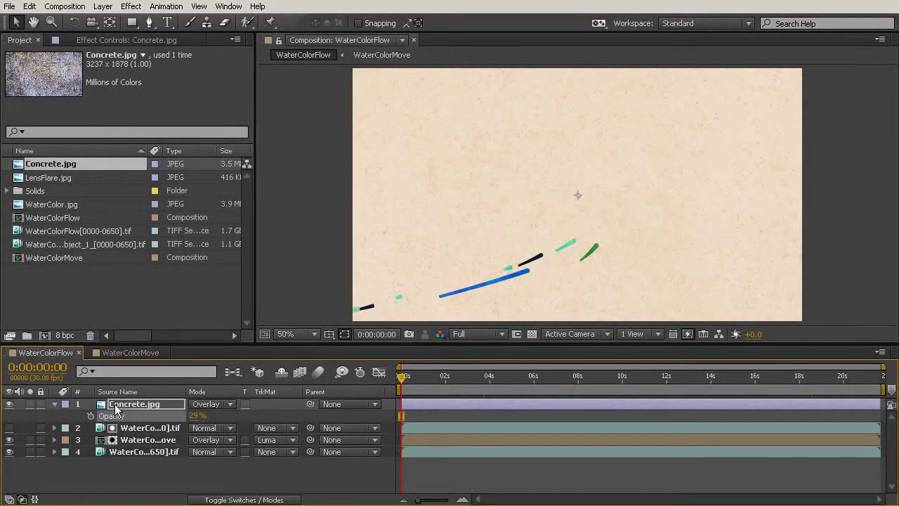
- Add the expression wiggle(2,5) to the Concrete.jpg layer's Position
click(132, 493)
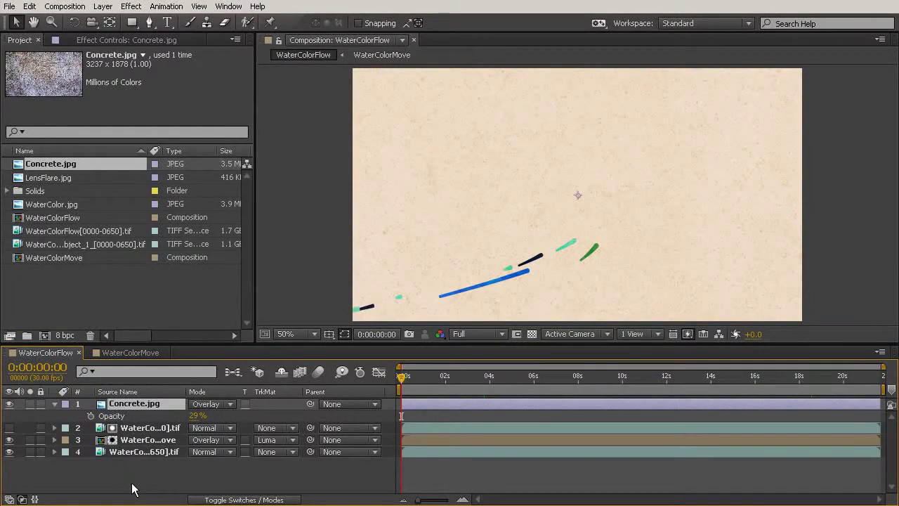
key(p)
alt+click(91, 415)
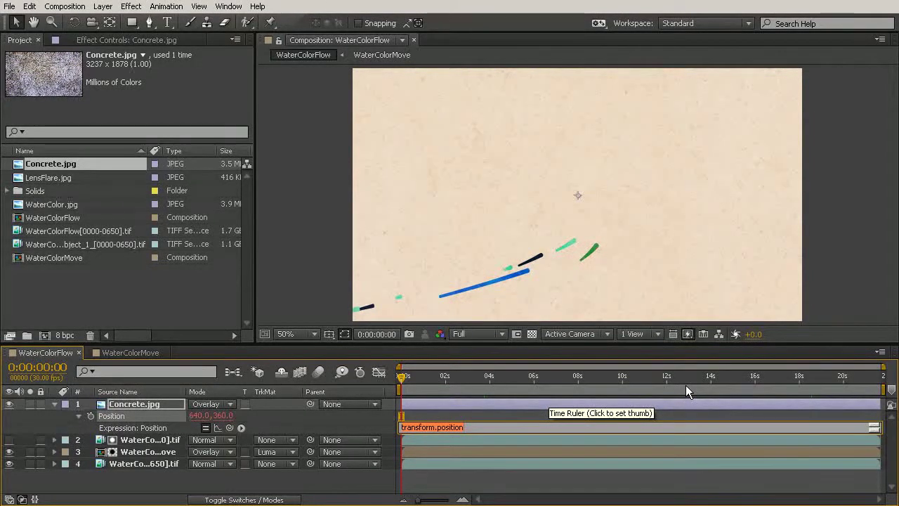
text(wiggle)
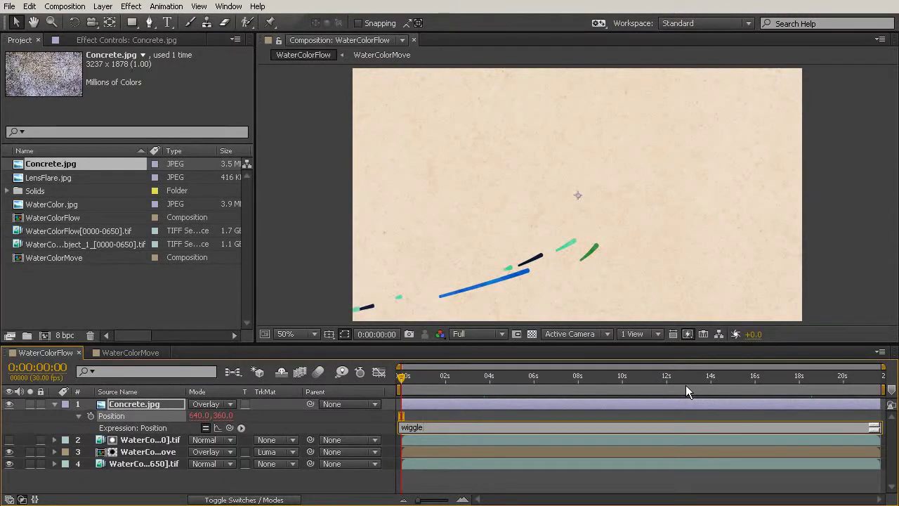
text(()
text(2,5)
text())
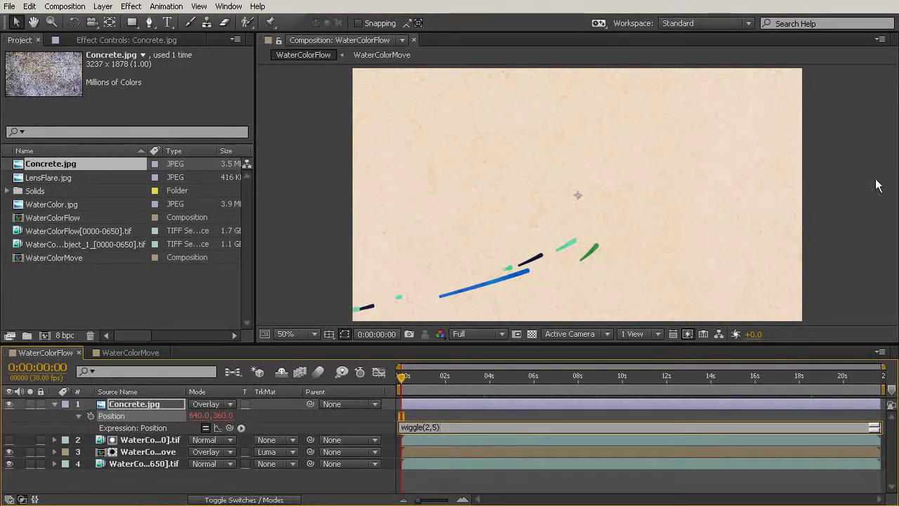
click(405, 386)
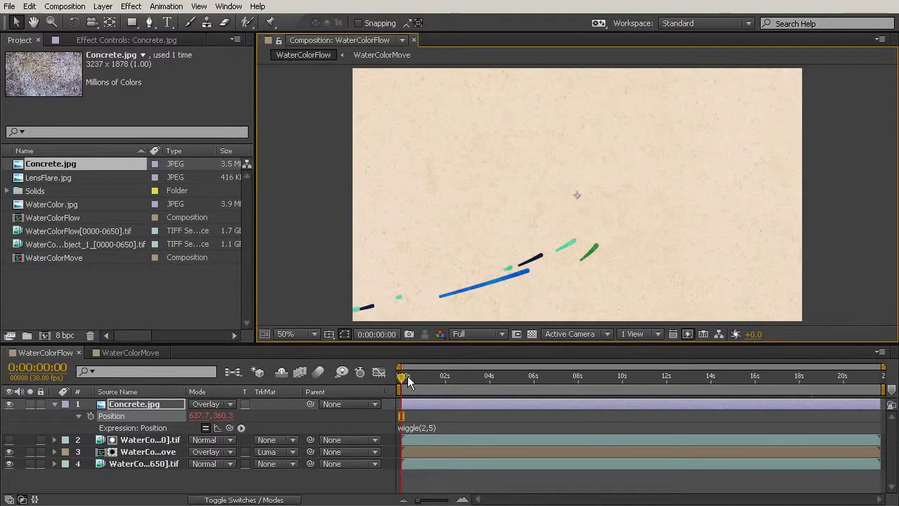
- Solo Concrete.jpg and scrub to 0:00:17:27 to check its wiggle, unsolo it, and play a preview of the full composite
click(30, 404)
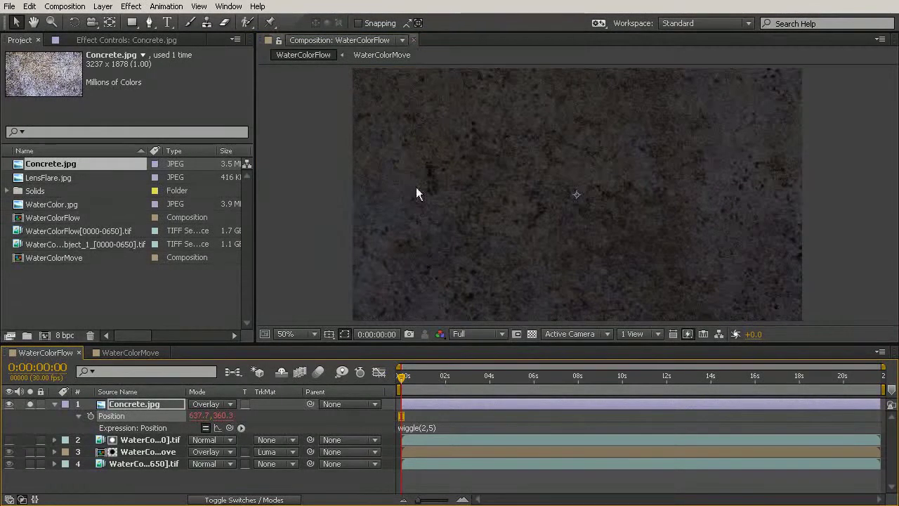
drag(404, 380, 797, 384)
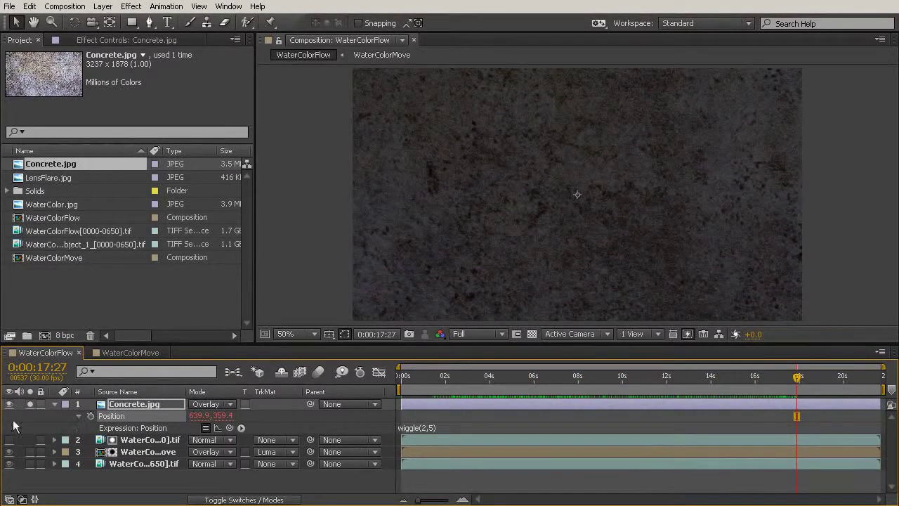
click(29, 404)
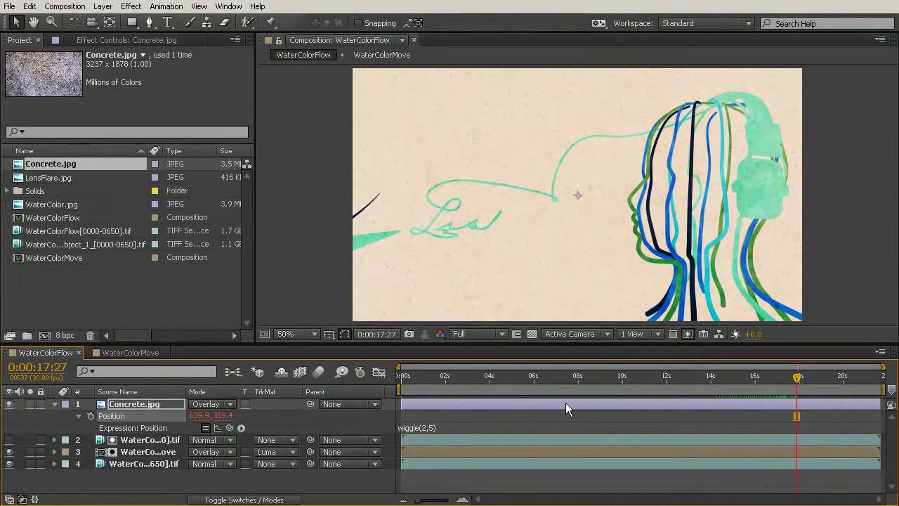
key(KP_0)
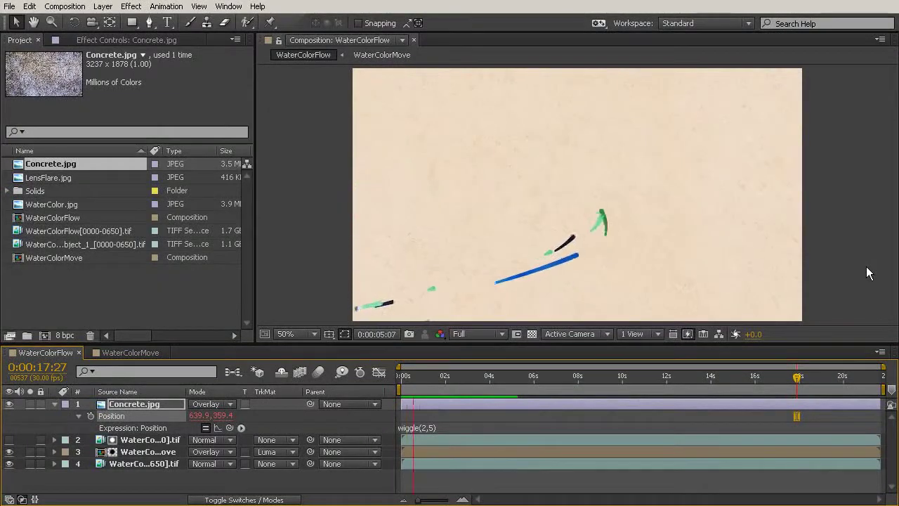
key(space)
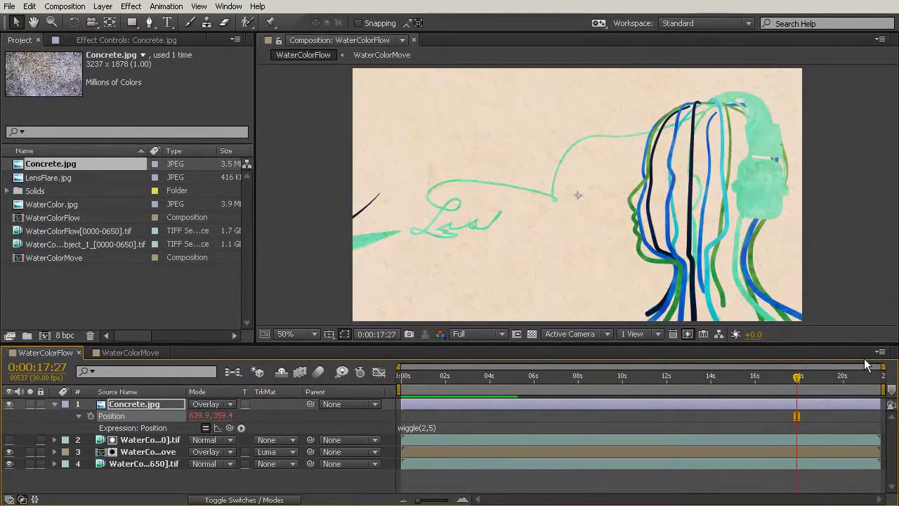
- Find Pixel Motion Blur and apply it to the WaterColorFlow[0000-0650].tif and WaterColorFlow_object_1_[0000-0650].tif layers
drag(443, 377, 466, 386)
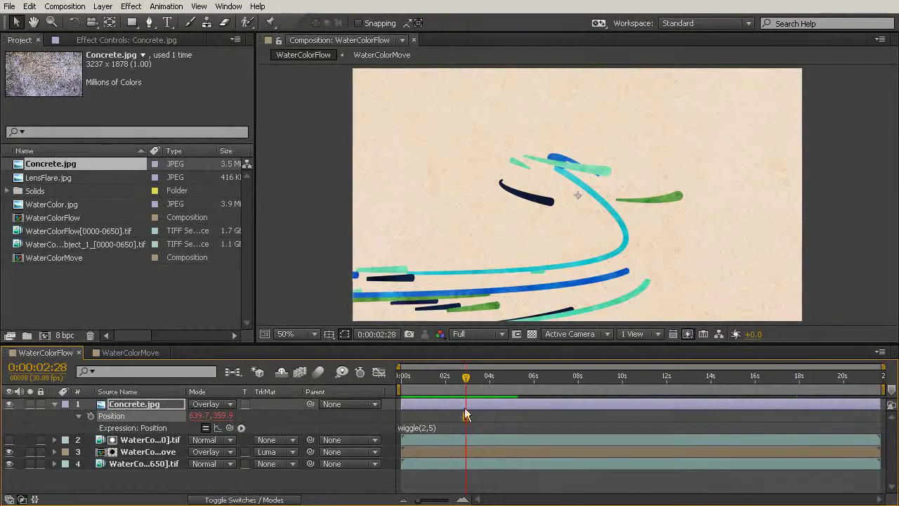
click(229, 7)
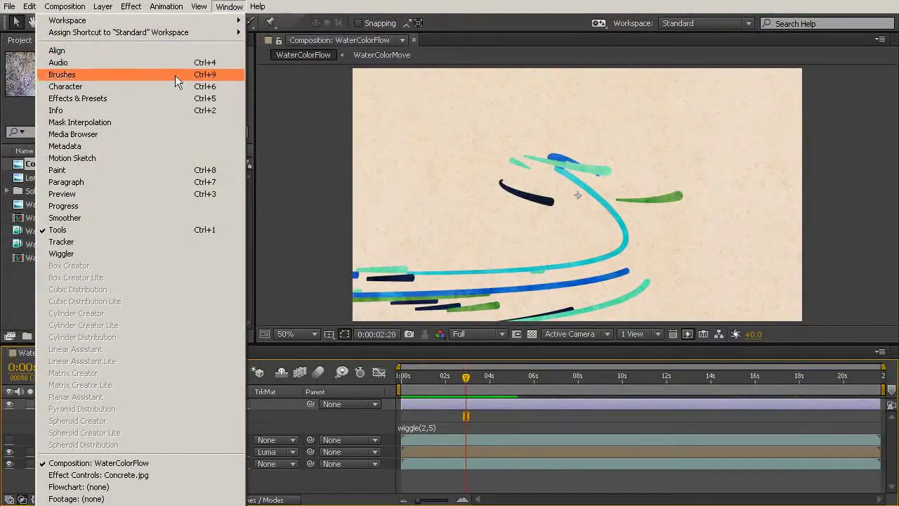
click(160, 98)
click(832, 56)
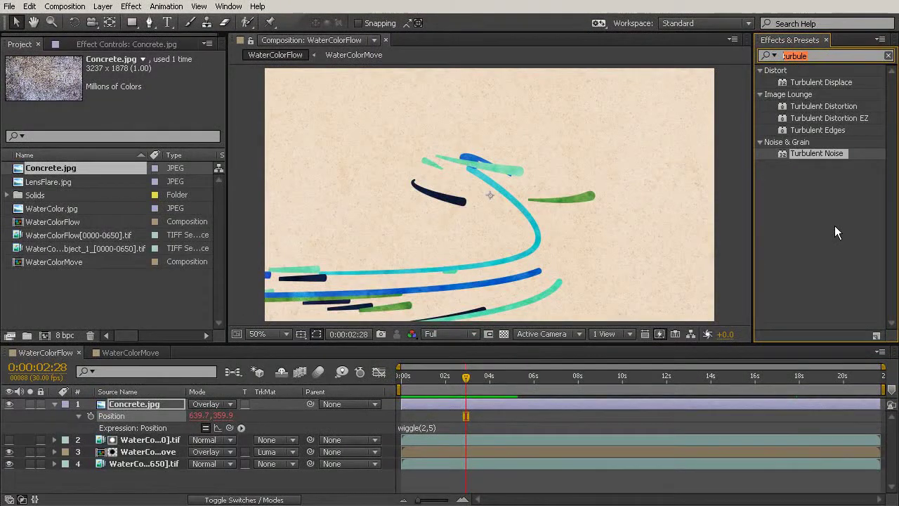
text(pixel)
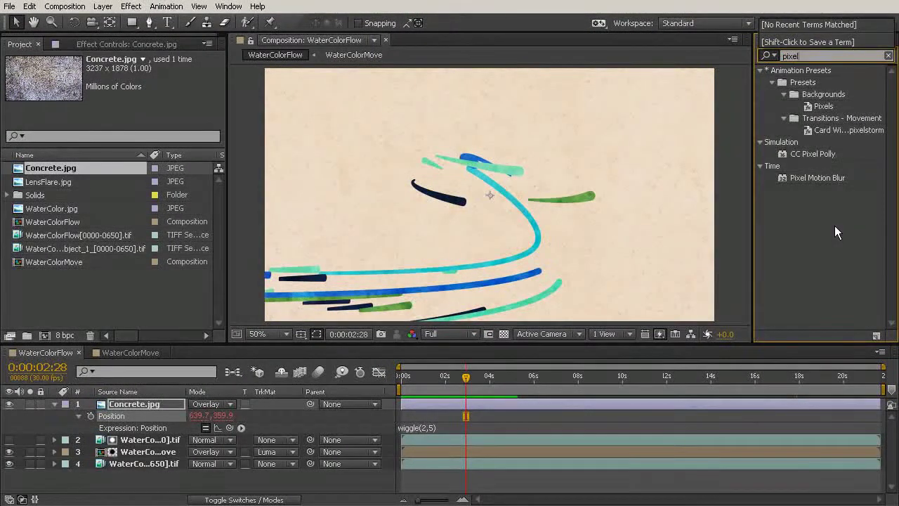
click(802, 177)
drag(801, 177, 150, 466)
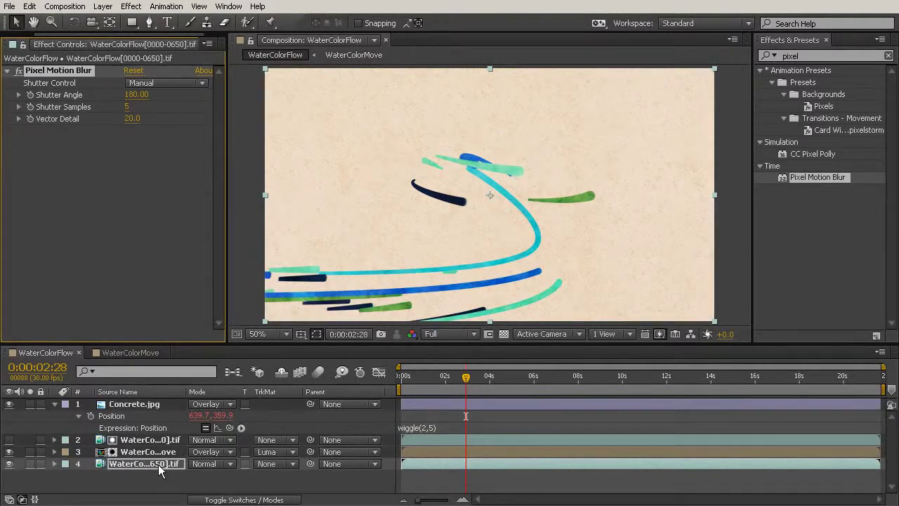
drag(814, 176, 148, 441)
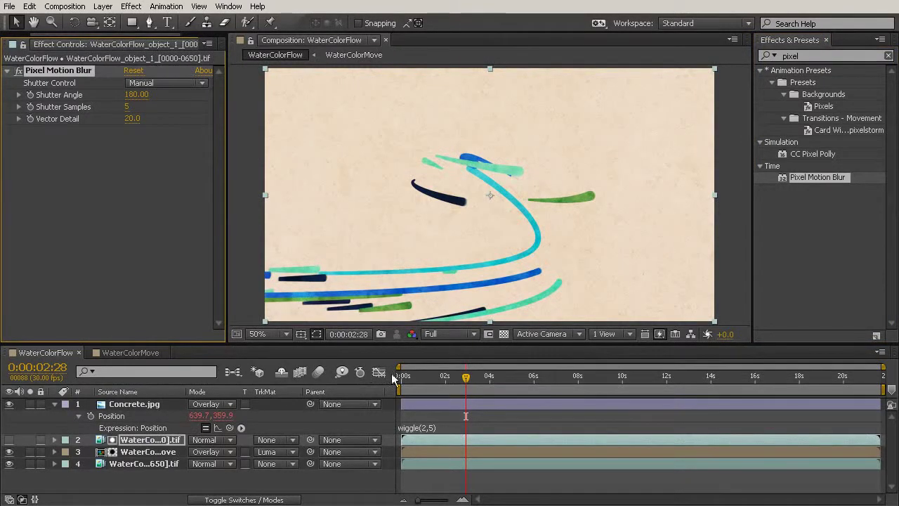
- Examine the motion blur on the strokes at 0:00:06:13, both close up and in the full frame
key(Page_Down)
drag(487, 379, 544, 380)
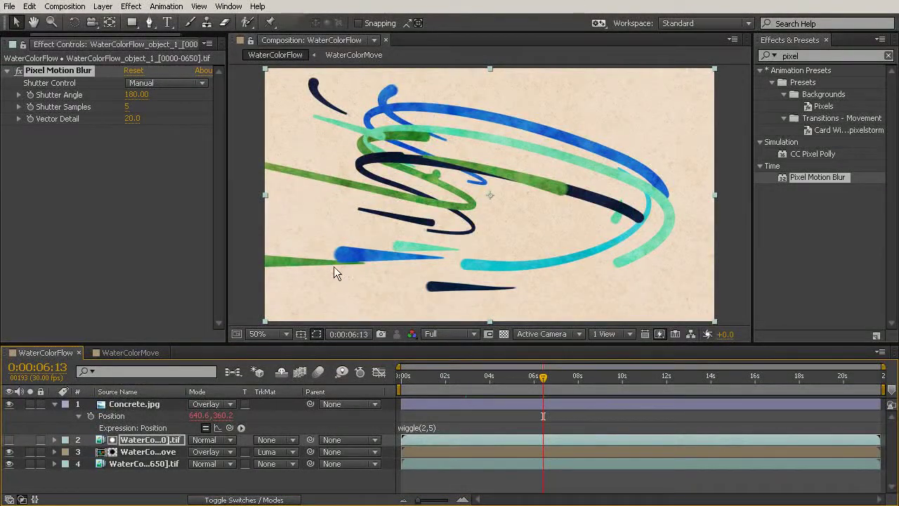
scroll(330, 263, up, 2)
drag(362, 256, 548, 180)
scroll(416, 196, up, 1)
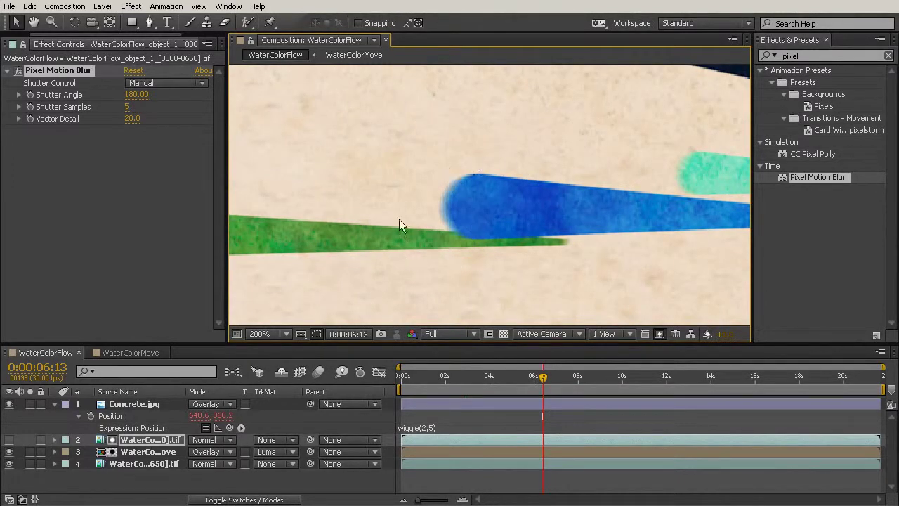
scroll(487, 167, down, 5)
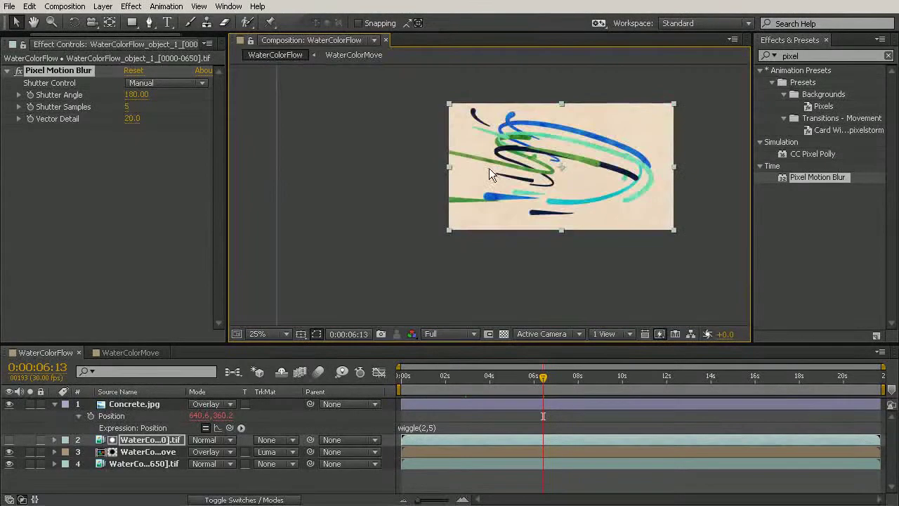
scroll(574, 148, up, 2)
drag(545, 159, 410, 170)
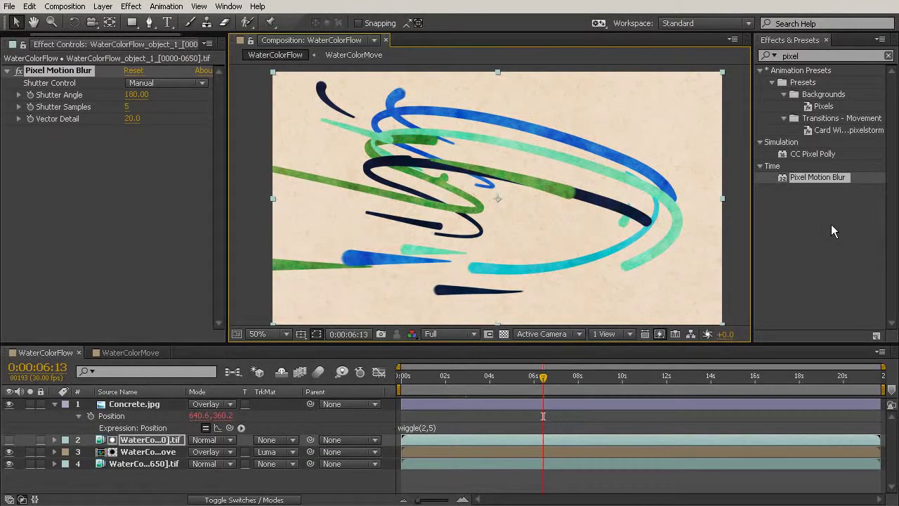
- Collapse the Concrete.jpg layer's properties and add LensFlare.jpg to the WaterColorFlow composition as the top layer
click(55, 403)
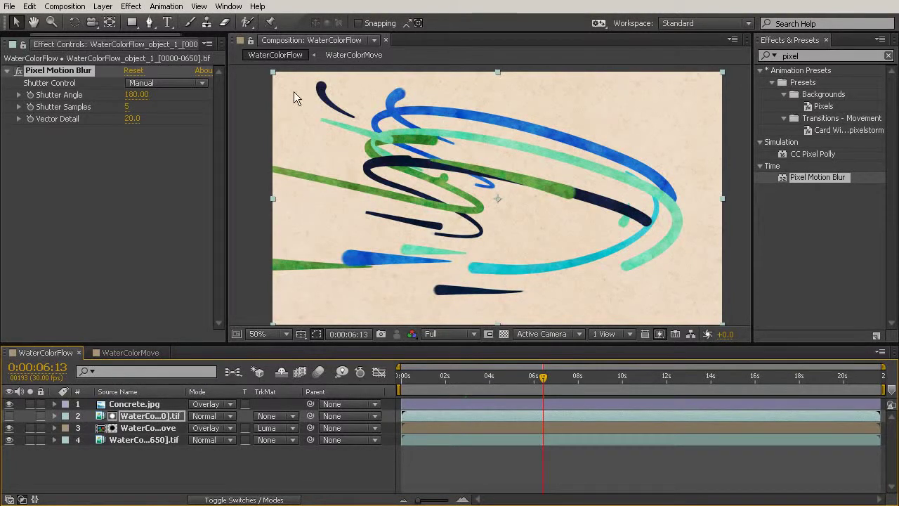
drag(229, 90, 308, 91)
click(4, 46)
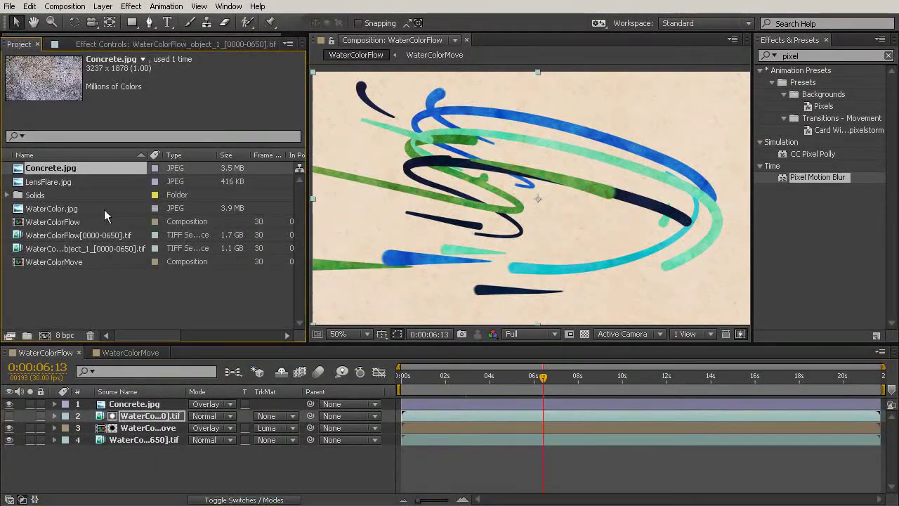
key(Down)
drag(64, 182, 280, 456)
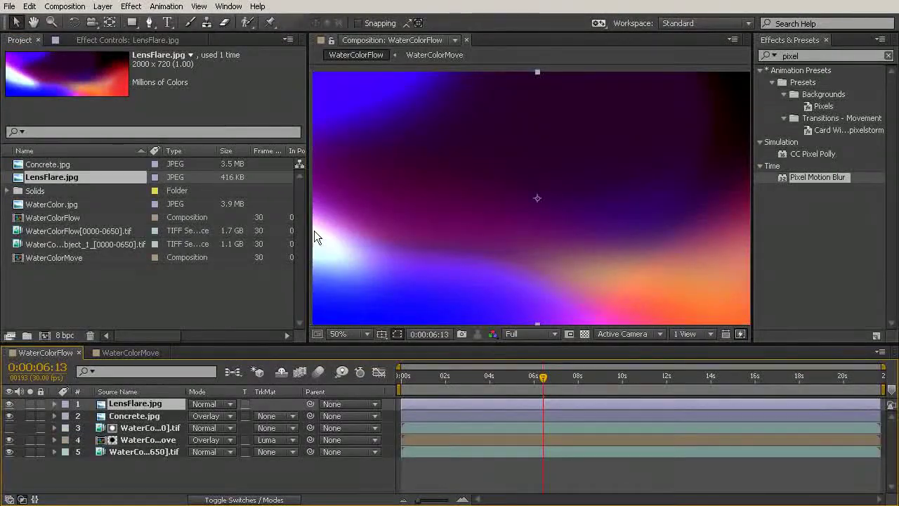
- Enlarge the composition view and move the LensFlare.jpg layer so its left edge lines up with the frame's left edge
drag(309, 231, 316, 214)
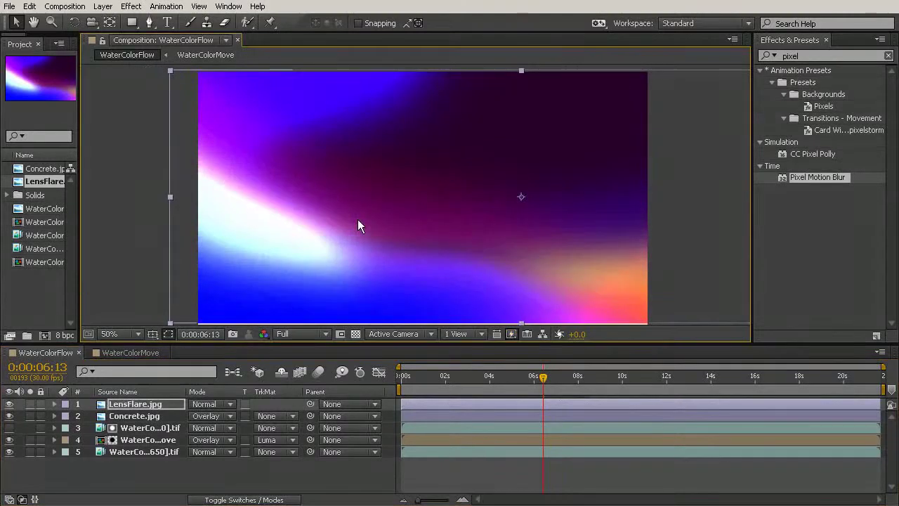
key(ctrl+Home)
drag(287, 201, 361, 202)
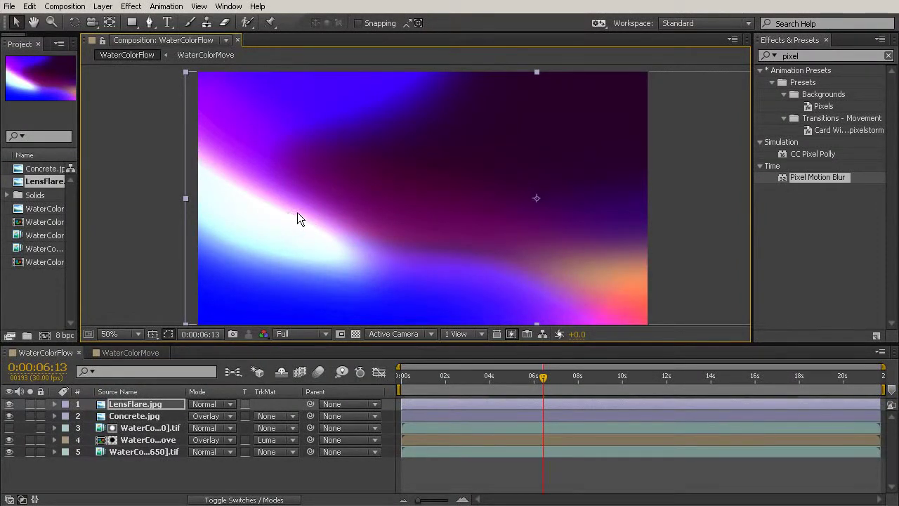
drag(236, 201, 234, 199)
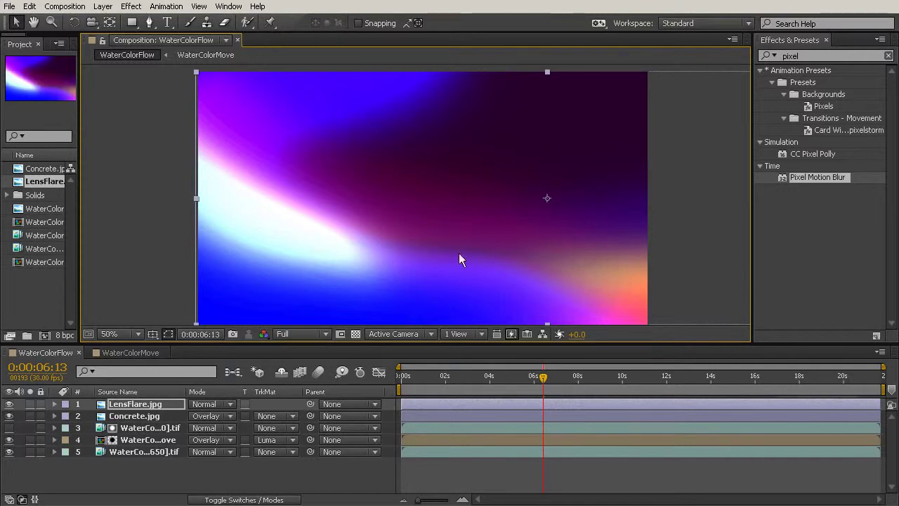
- Set the LensFlare.jpg layer's blending mode to Add and select the layer
click(206, 405)
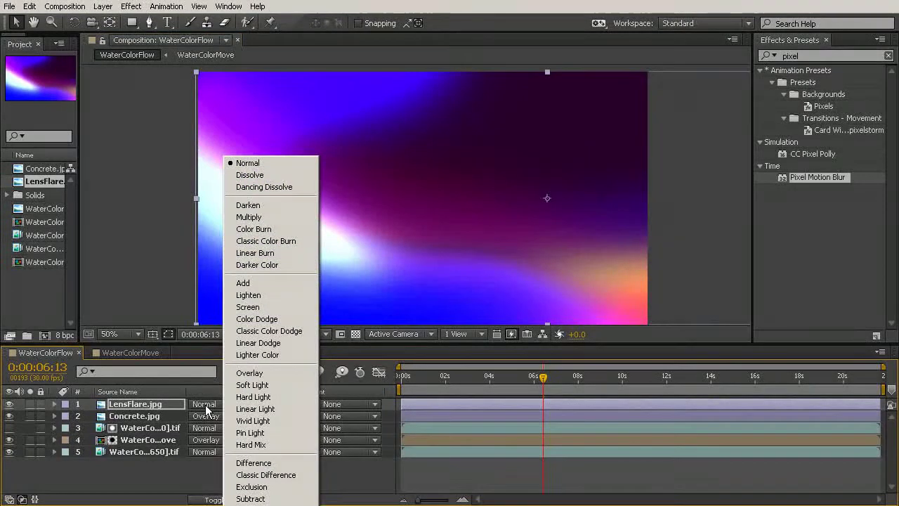
click(278, 282)
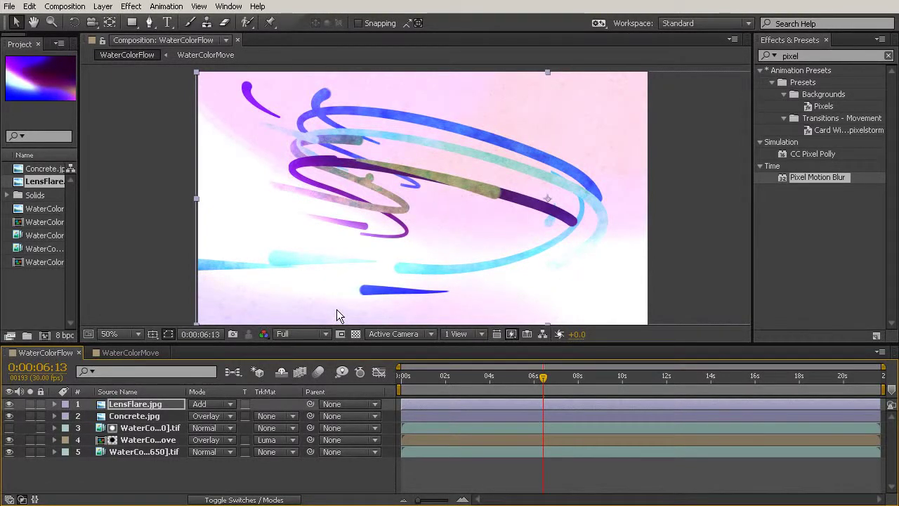
click(131, 405)
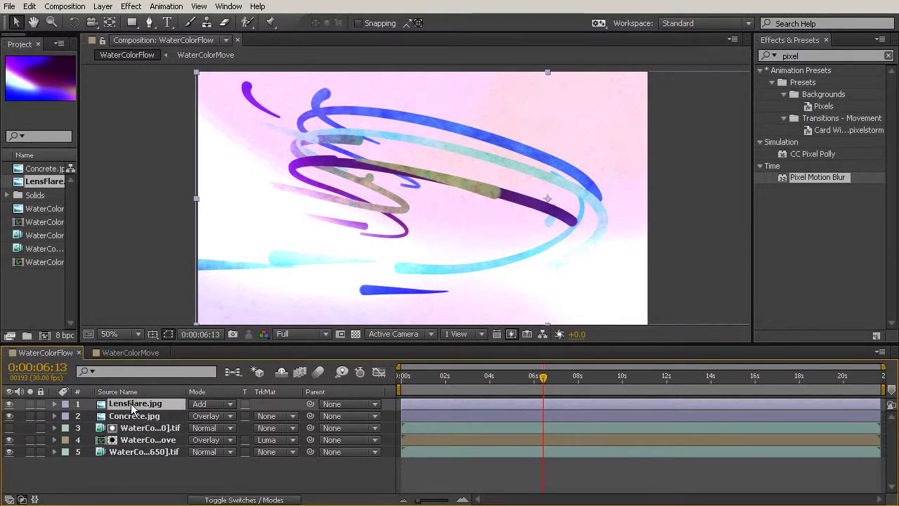
- Set the LensFlare.jpg layer's opacity to 10%
key(t)
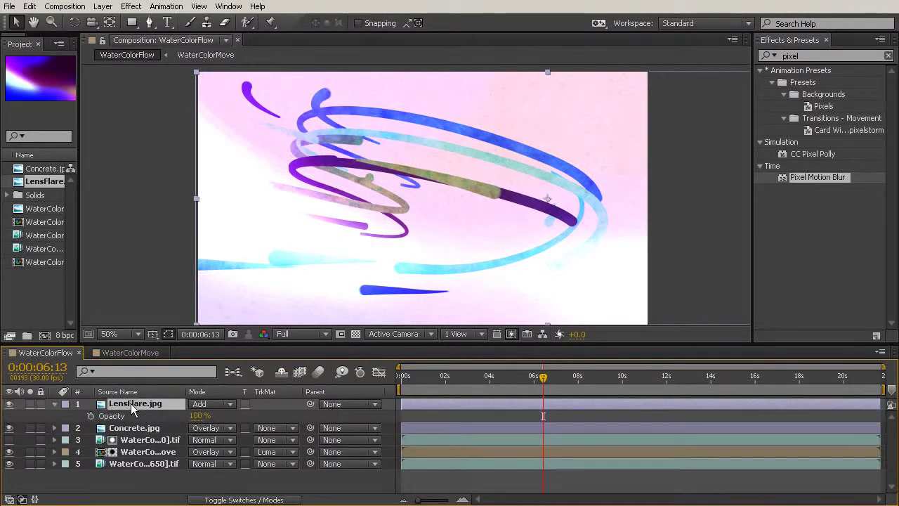
click(200, 415)
text(10)
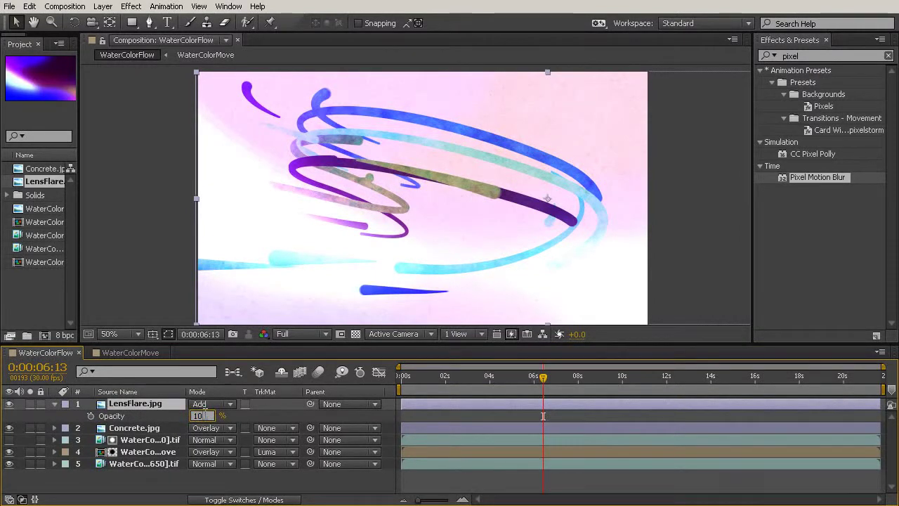
key(Return)
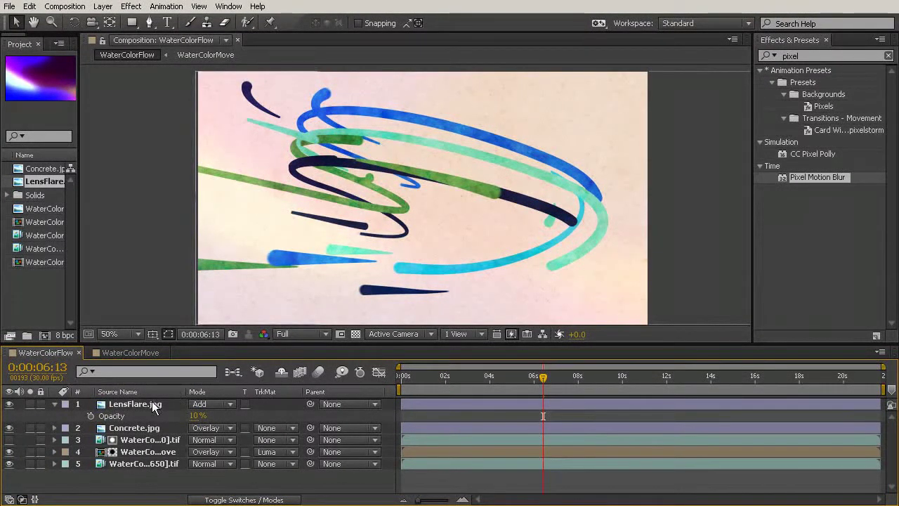
- Animate the LensFlare.jpg layer's position from 994, 360 at 0:00:00:00 to 298, 360 at 0:00:21:20
scroll(638, 203, down, 4)
scroll(646, 200, up, 2)
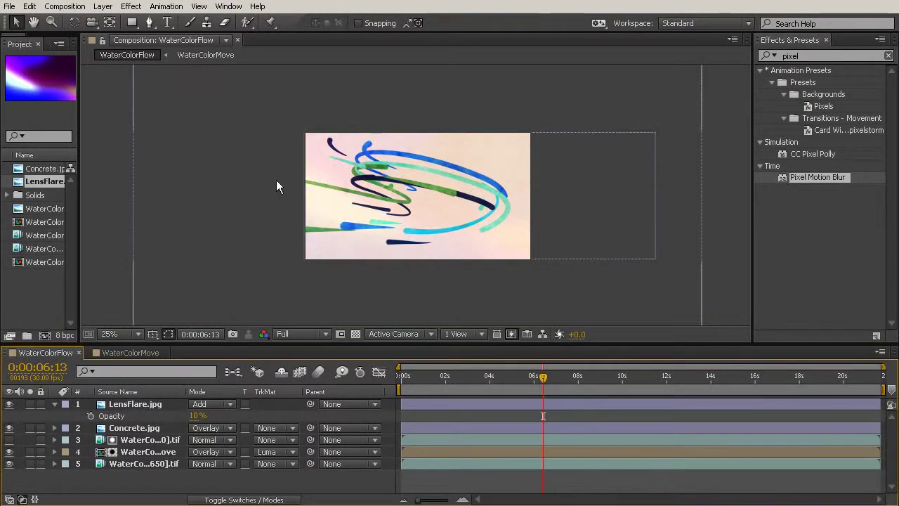
click(433, 376)
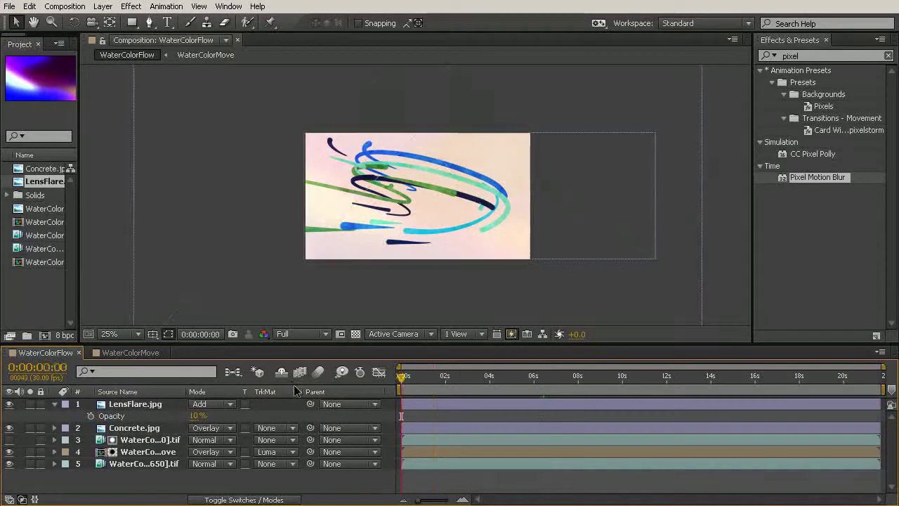
key(Home)
click(143, 399)
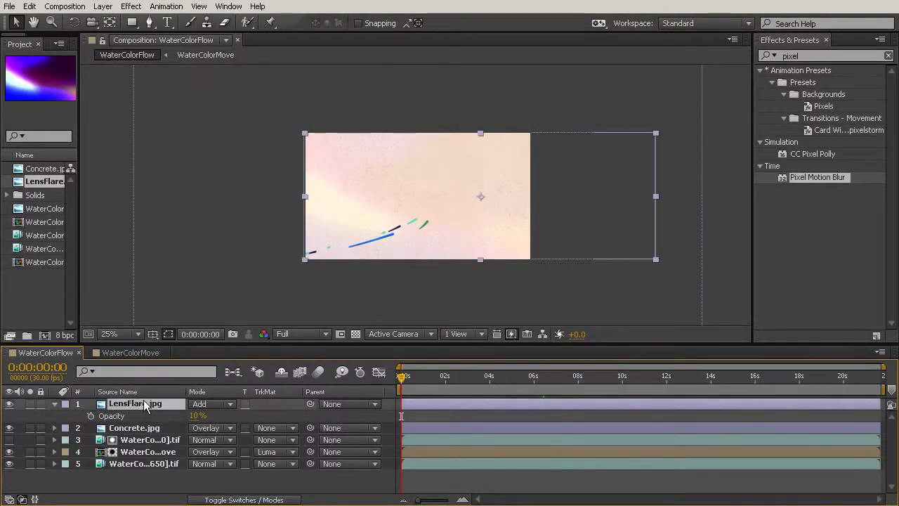
key(p)
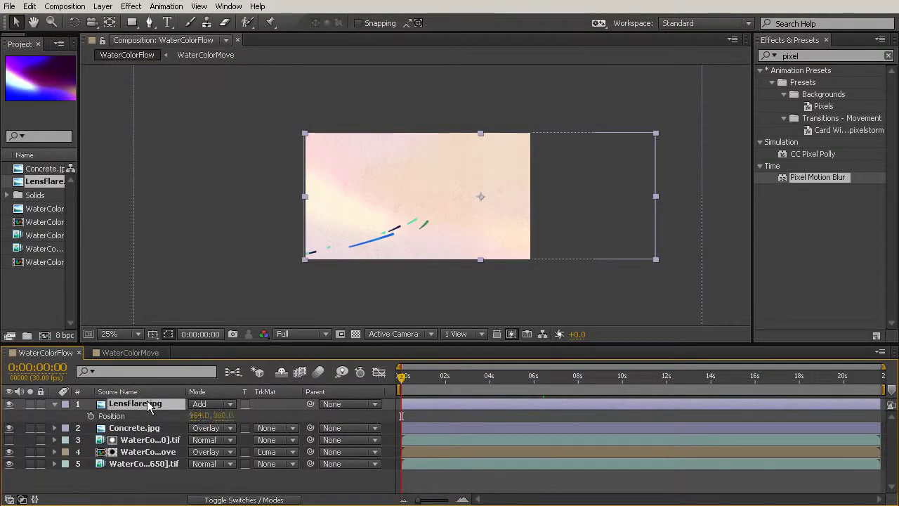
click(91, 415)
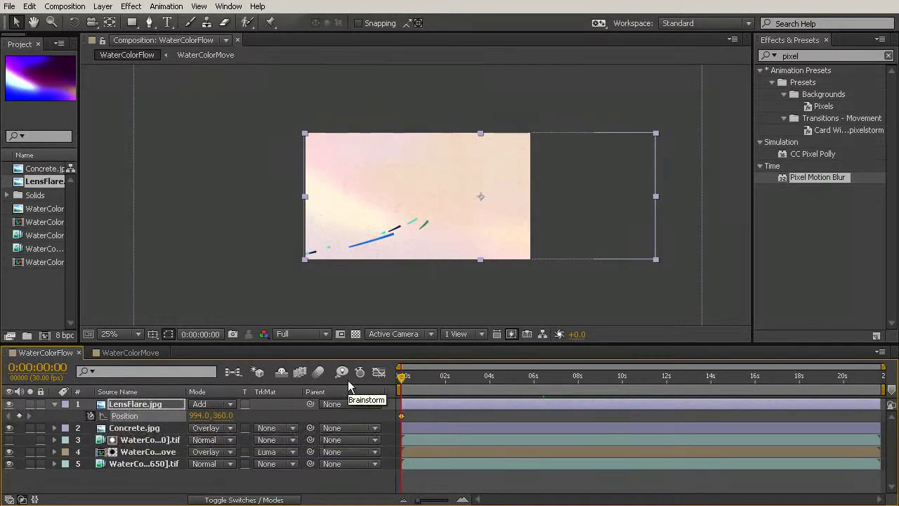
drag(404, 381, 880, 379)
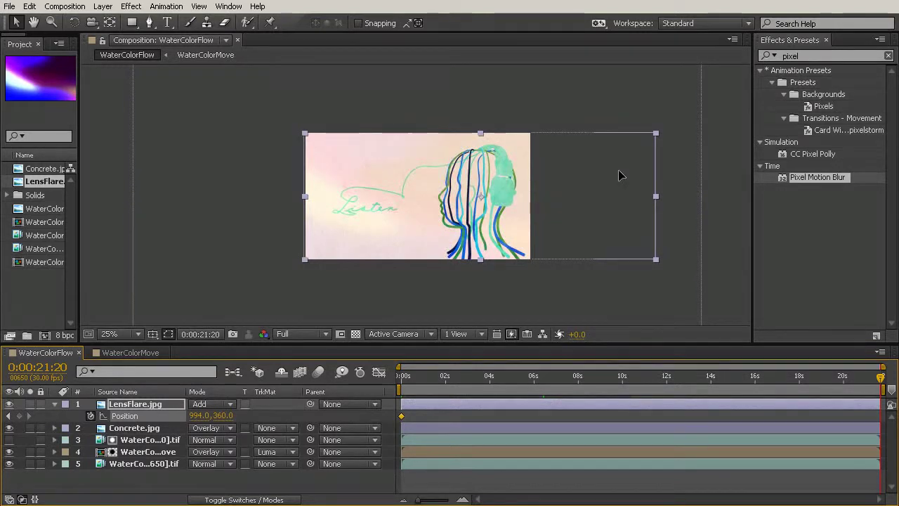
drag(620, 175, 497, 174)
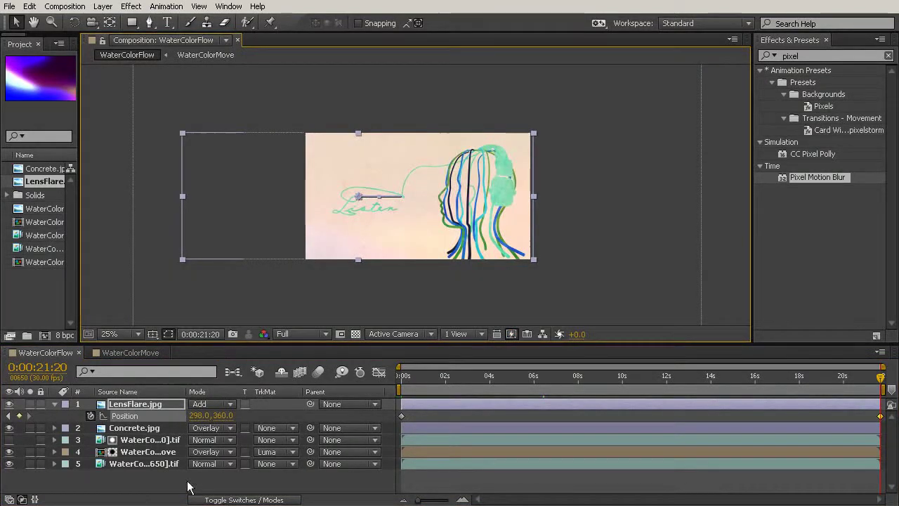
- Preview the lens flare's drift across the background at several times, including 0:00:13:07, 0:00:07:20 and 0:00:12:17
drag(881, 377, 694, 378)
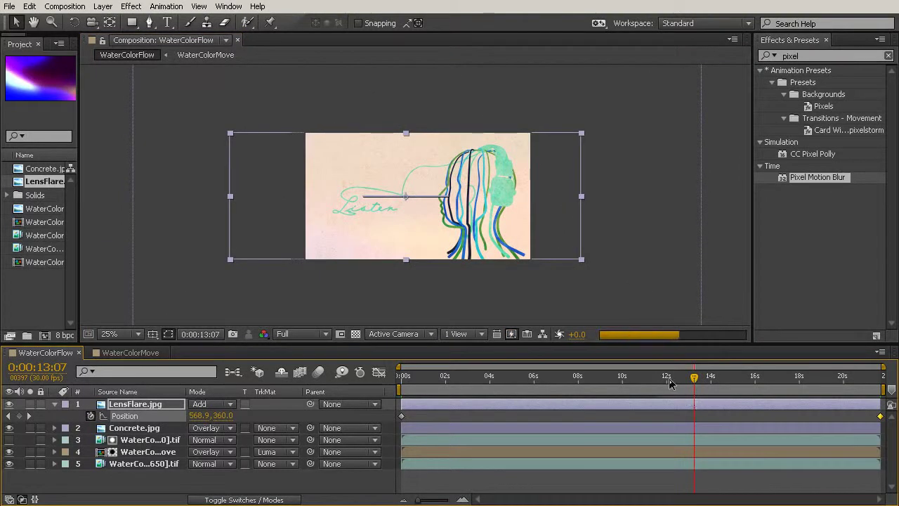
drag(669, 377, 621, 379)
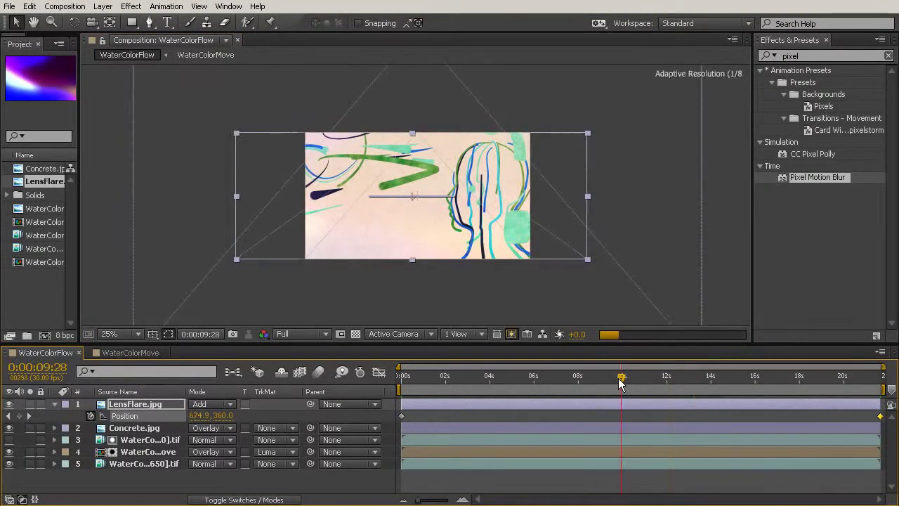
drag(551, 379, 572, 399)
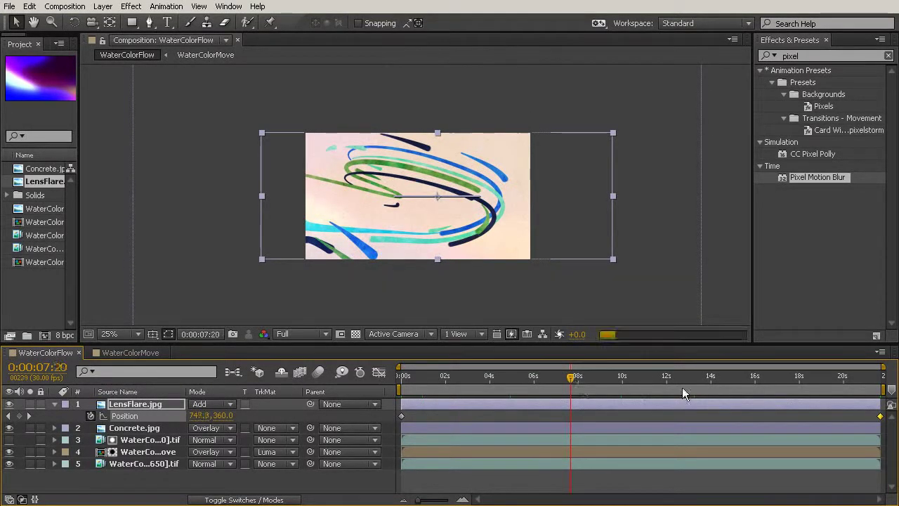
click(679, 377)
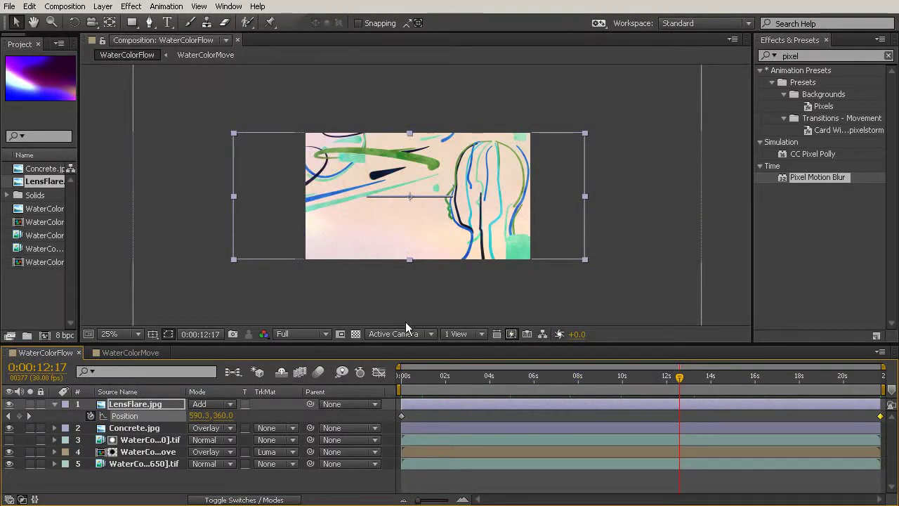
- Add a black solid of 1280 x 720 pixels as the top layer of the WaterColorFlow composition
click(103, 7)
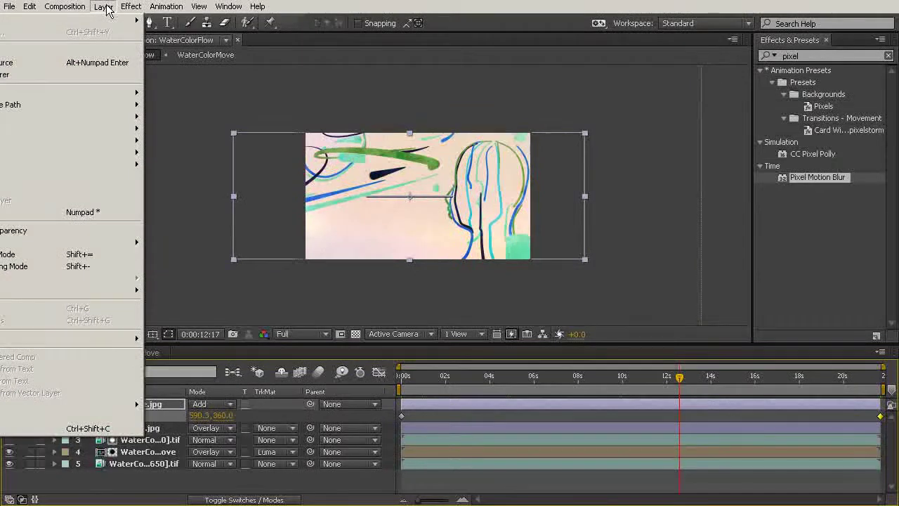
mouse_move(107, 24)
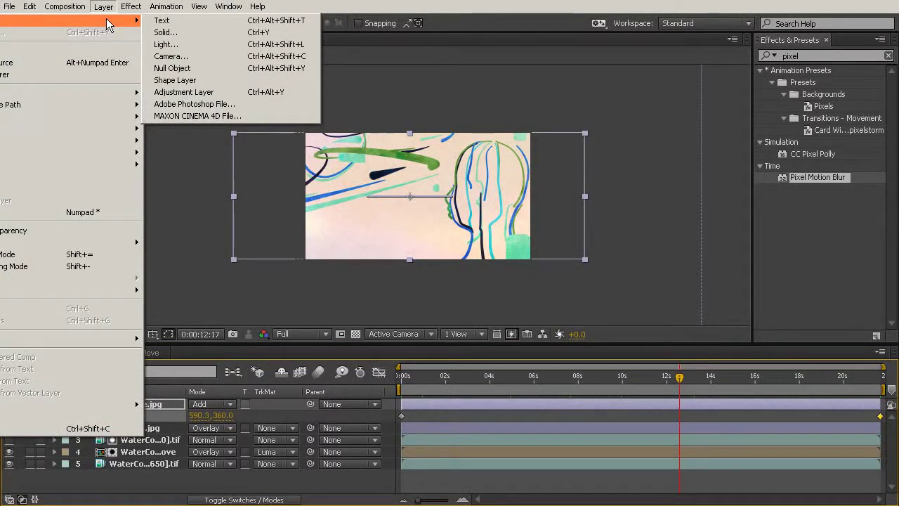
click(167, 33)
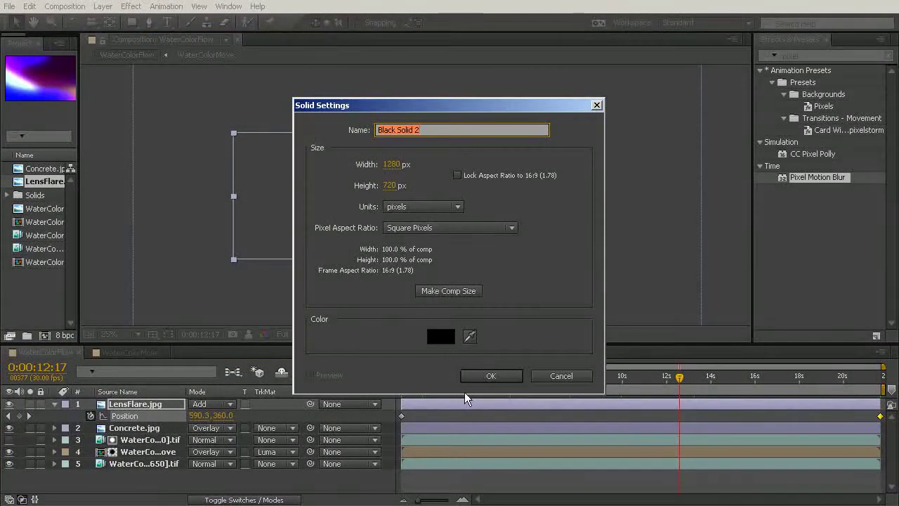
click(490, 374)
- Draw an elliptical mask on the black solid, stretched corner to corner across the whole frame
click(131, 23)
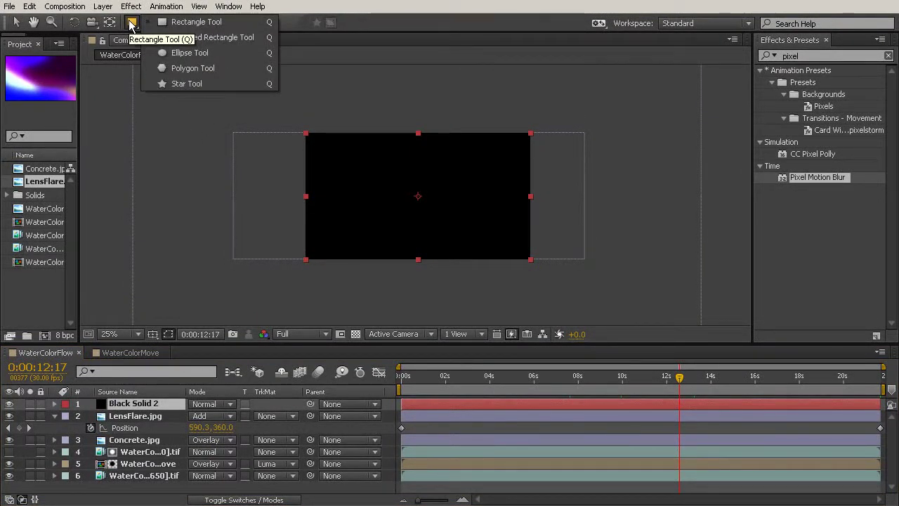
click(180, 53)
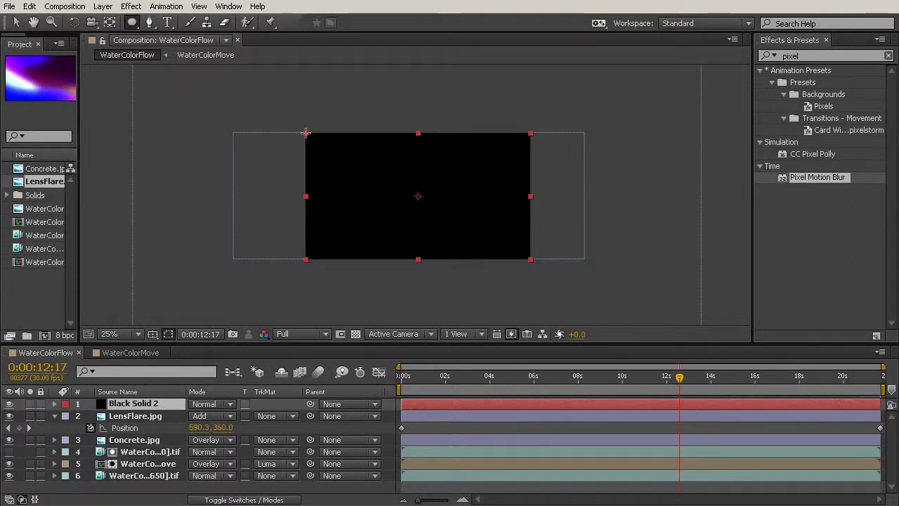
drag(306, 132, 530, 259)
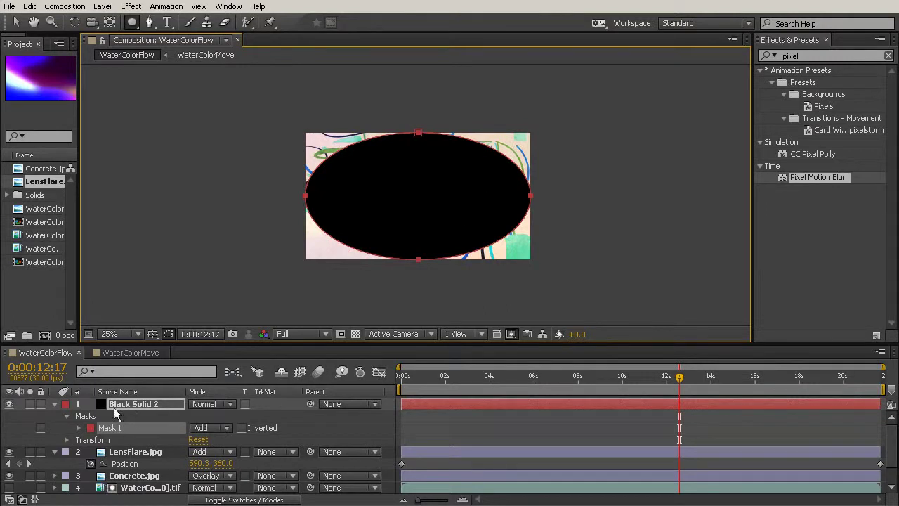
click(65, 405)
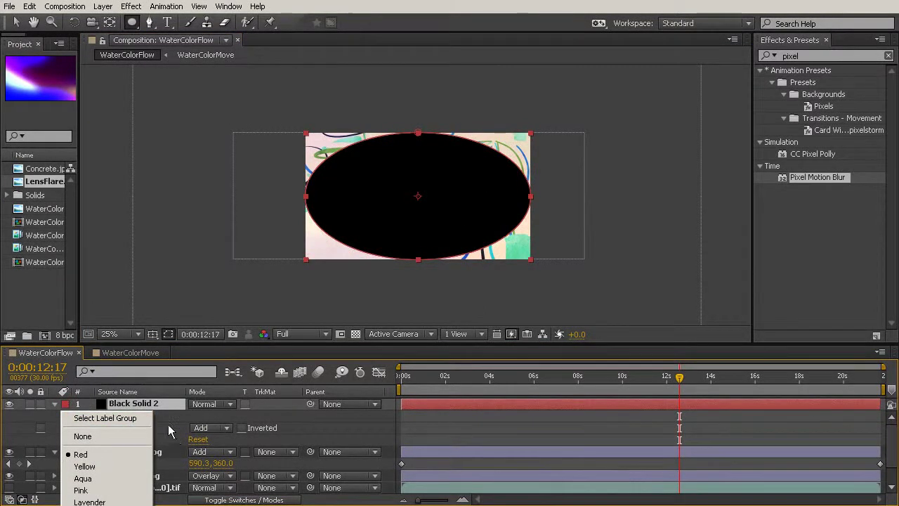
click(558, 405)
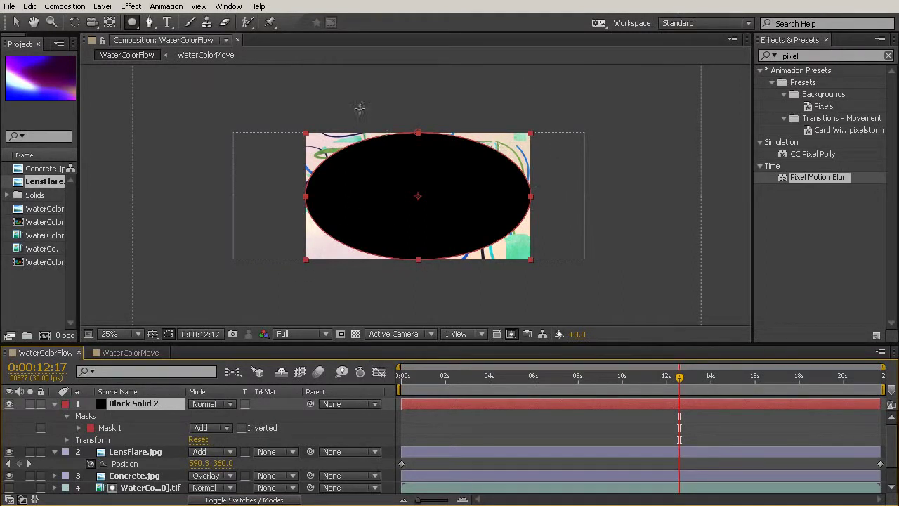
- Invert the black solid's elliptical mask, set its feather to 343 pixels and its expansion to 105 pixels, and return to the Selection tool
click(241, 428)
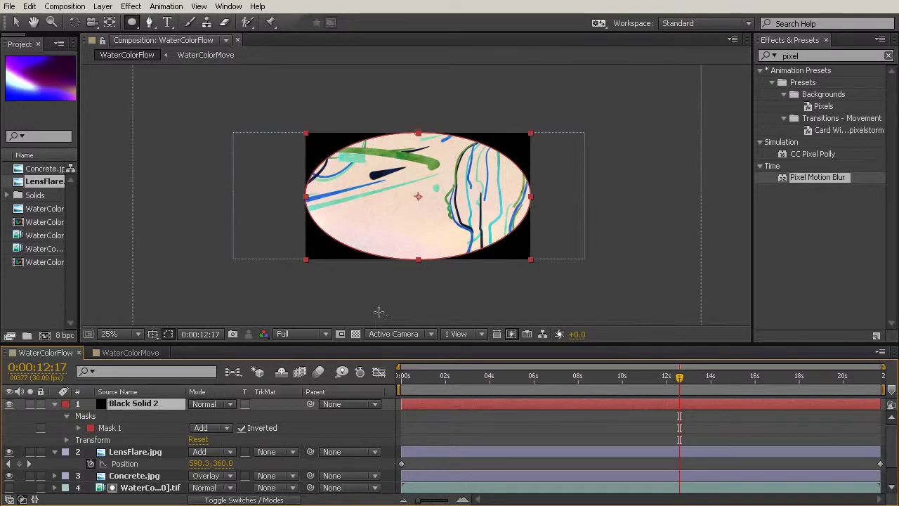
click(79, 428)
drag(207, 451, 526, 453)
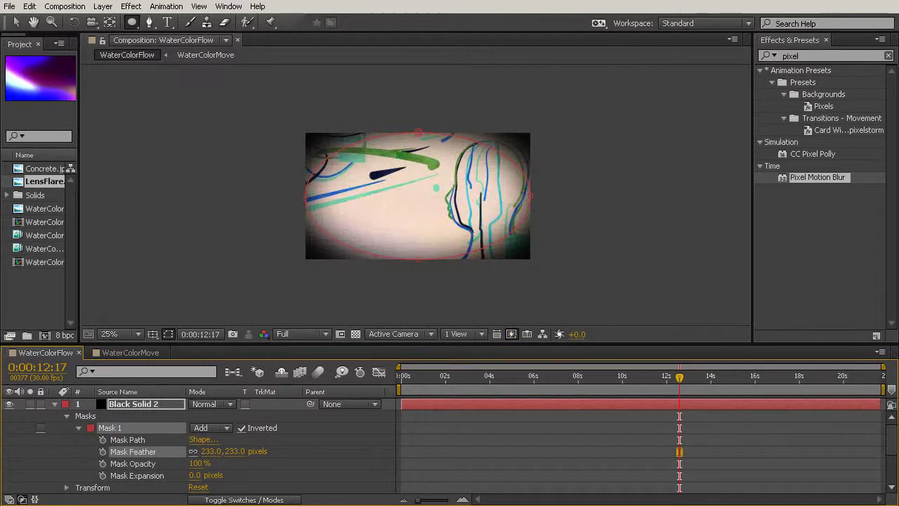
drag(199, 475, 274, 474)
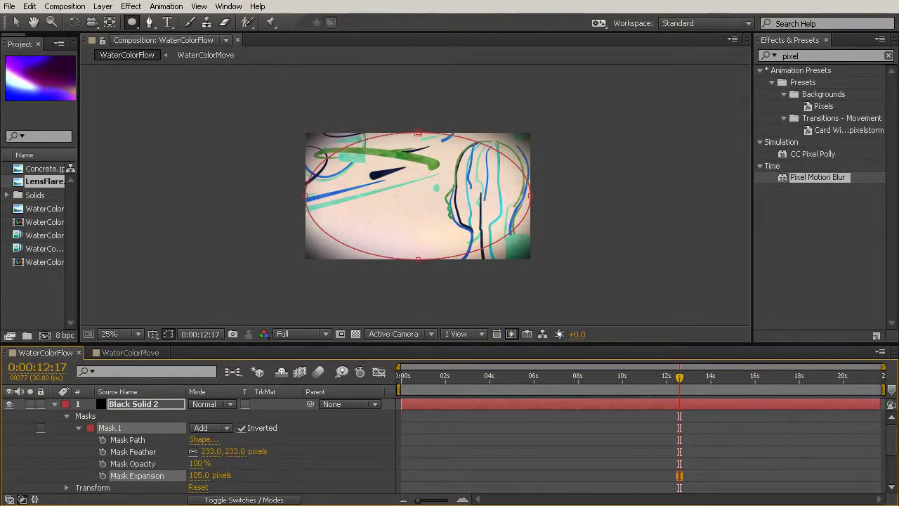
drag(211, 451, 297, 454)
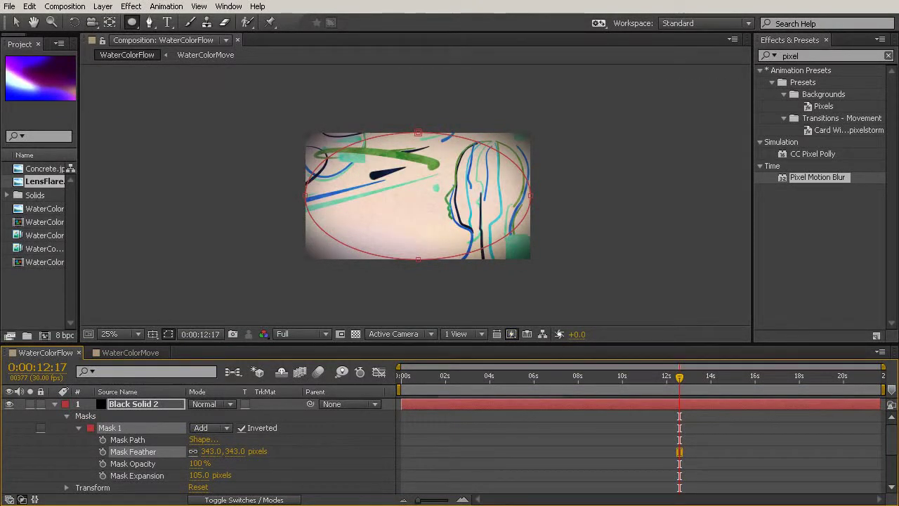
click(16, 22)
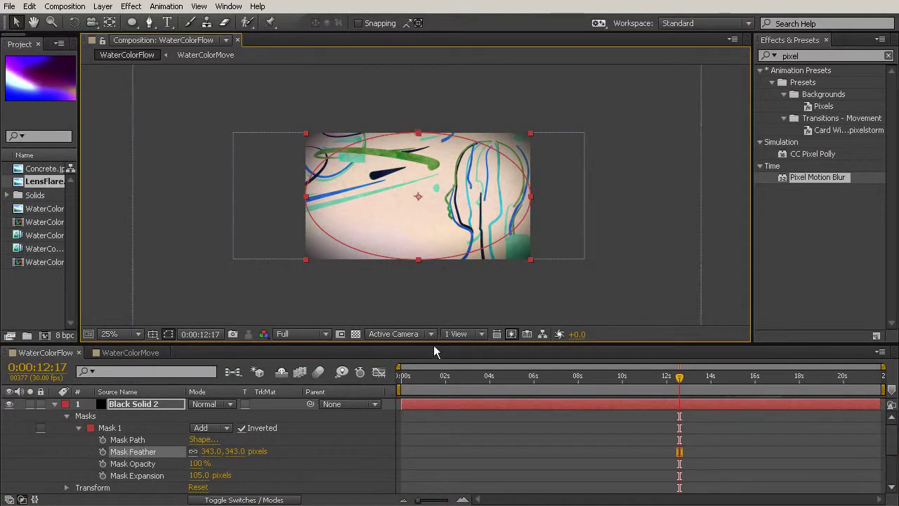
- Enlarge the composition view and examine the texture, stroke details and vignette at 100%, then the full frame at 50%
drag(432, 343, 435, 464)
drag(750, 220, 812, 226)
key(period)
key(period)
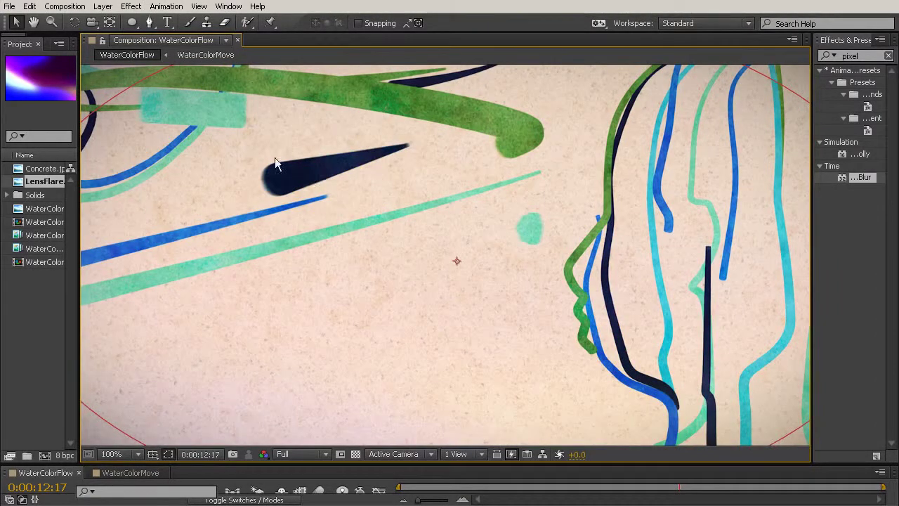
key(h)
drag(196, 132, 292, 226)
drag(652, 250, 360, 265)
drag(623, 271, 557, 189)
drag(527, 321, 679, 302)
drag(474, 328, 610, 260)
key(v)
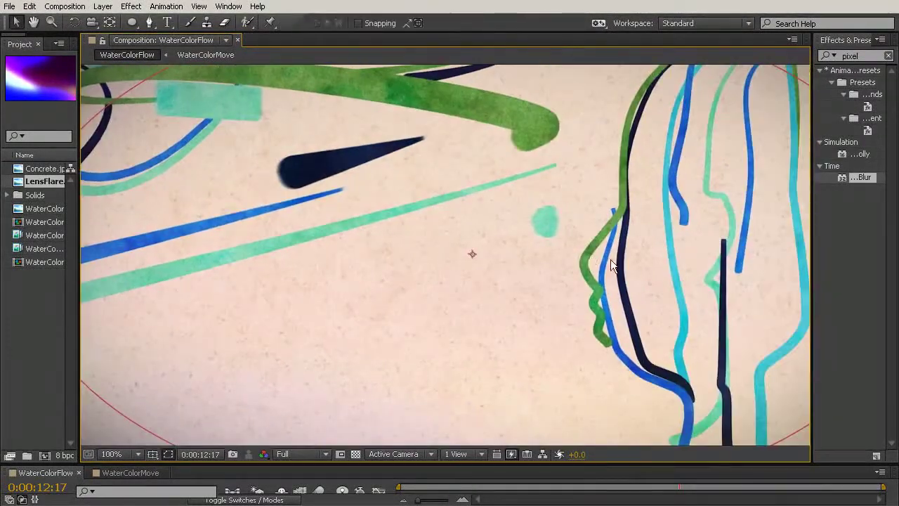
key(comma)
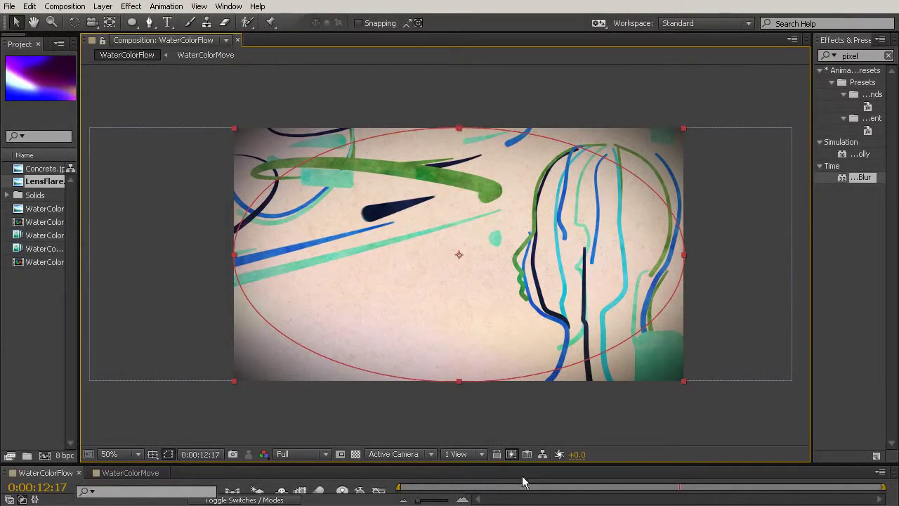
- Give the timeline more room and examine the finished look at 0:00:18:19 and on the last frame, 0:00:21:20
drag(537, 461, 527, 391)
drag(679, 426, 811, 434)
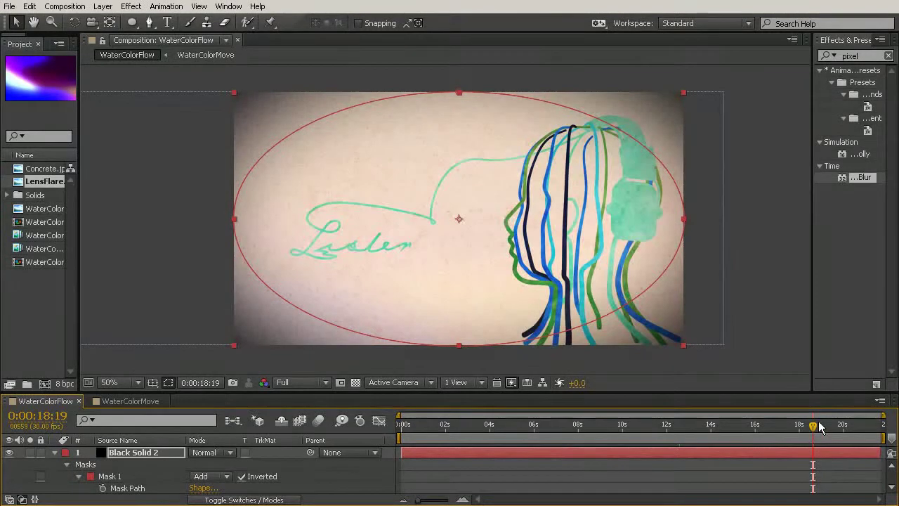
drag(813, 434, 887, 437)
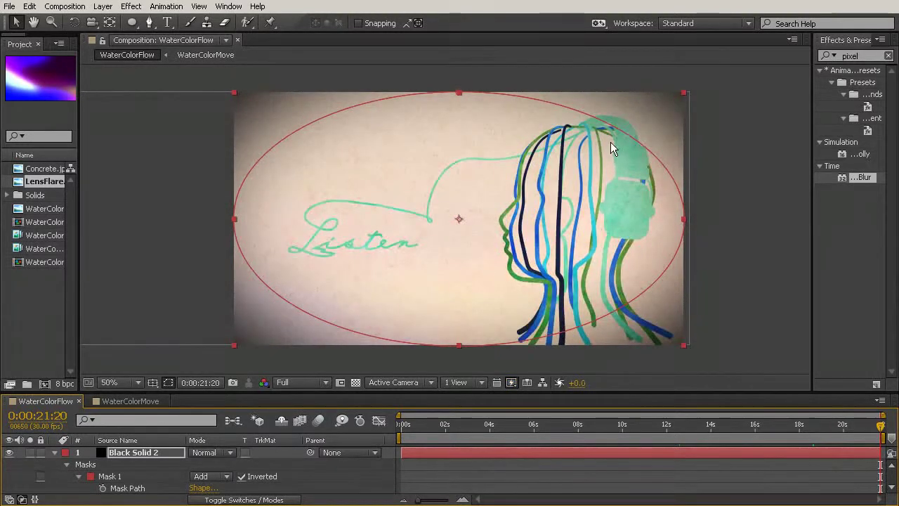